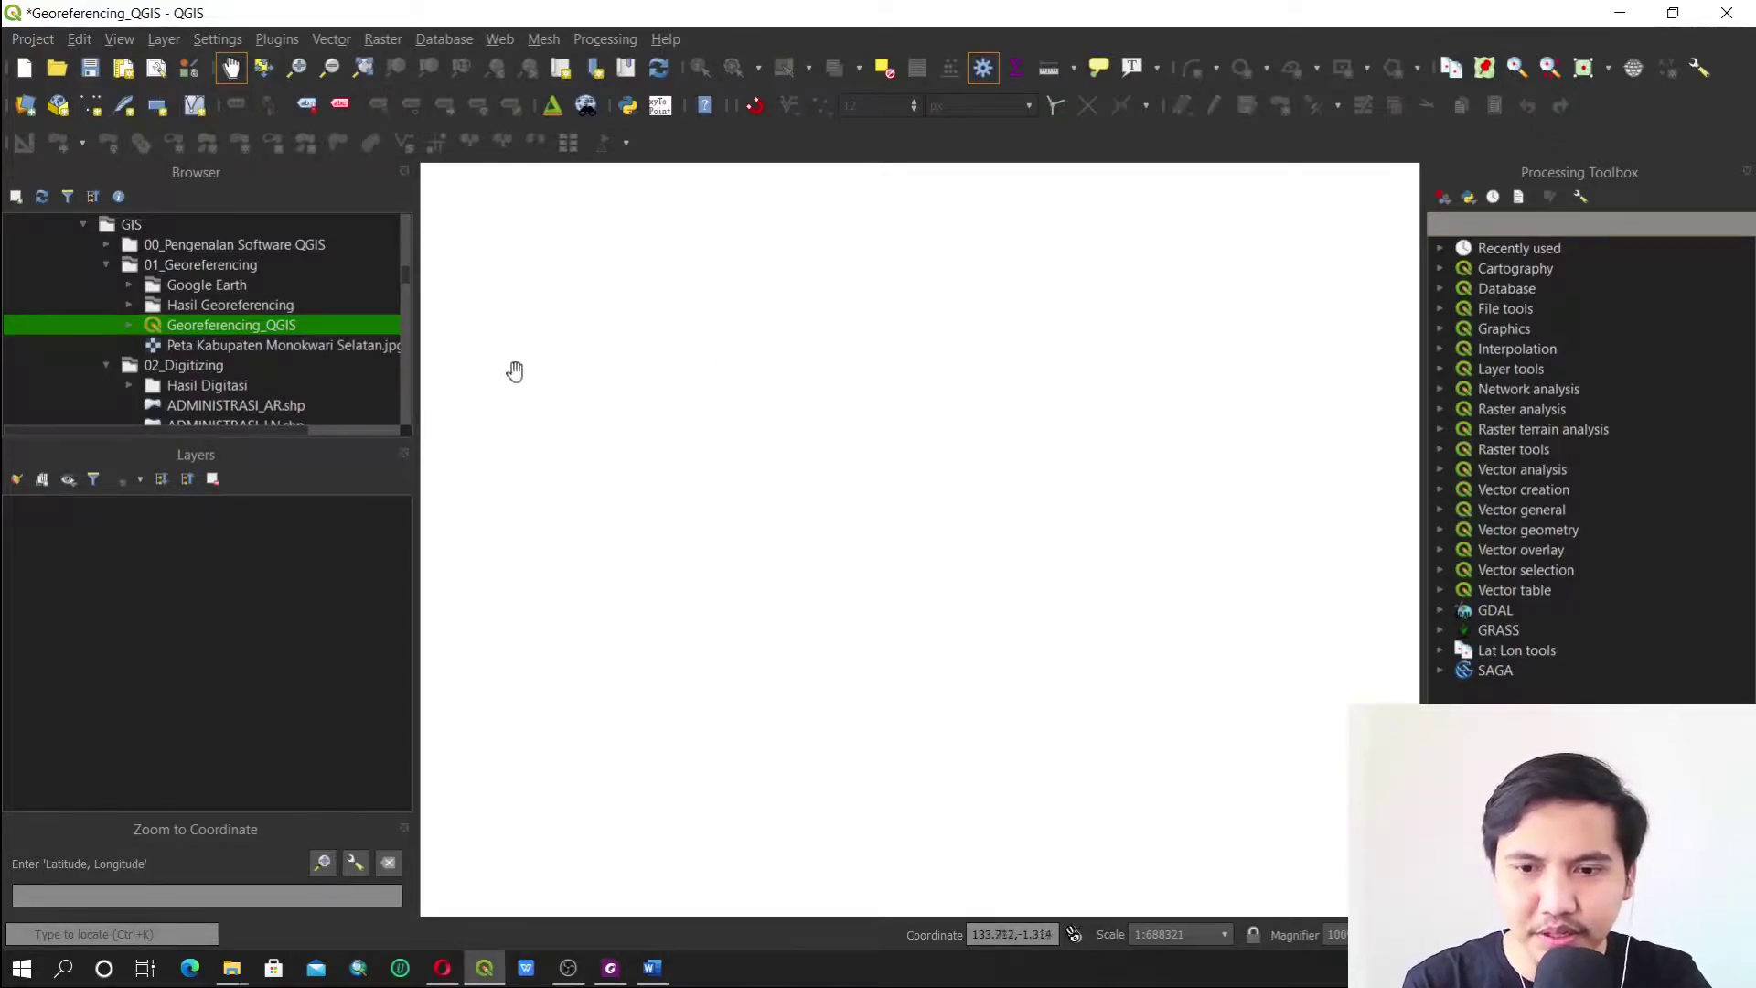
Add the Peta Kabupaten Monokwari Selatan.jpg map and the ADMINISTRASI_AR.shp layer from the project folders to the map canvas
click(274, 352)
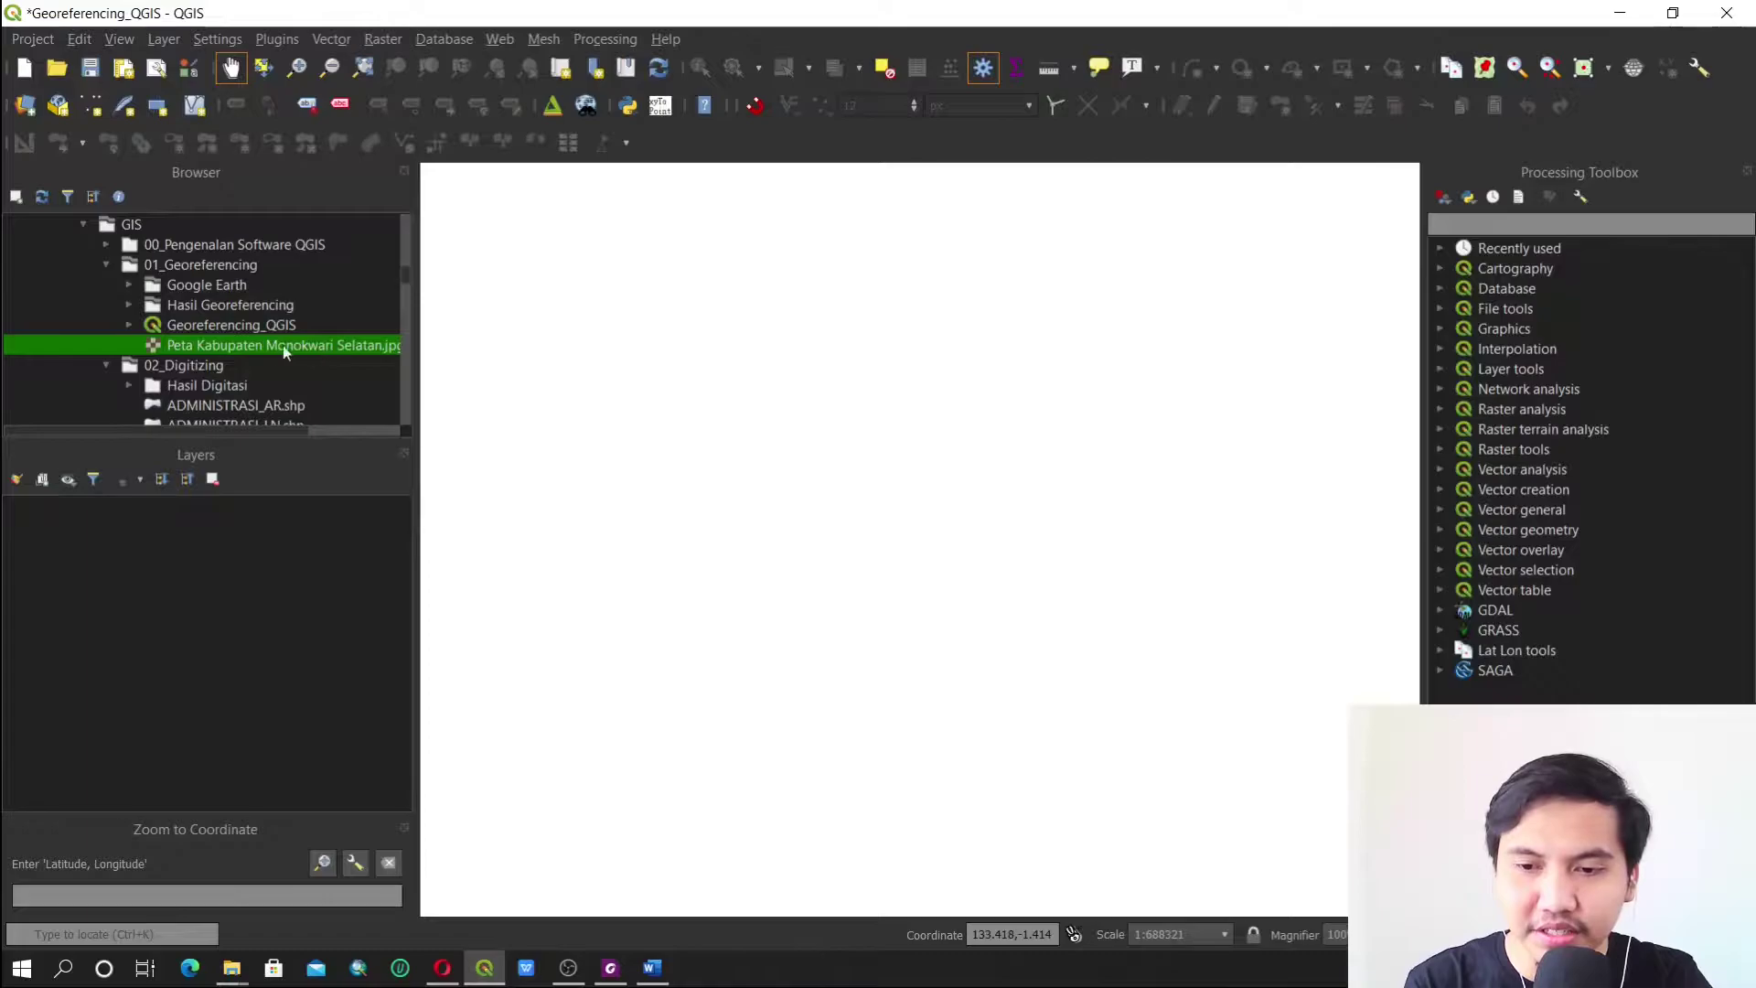
drag(269, 348, 810, 447)
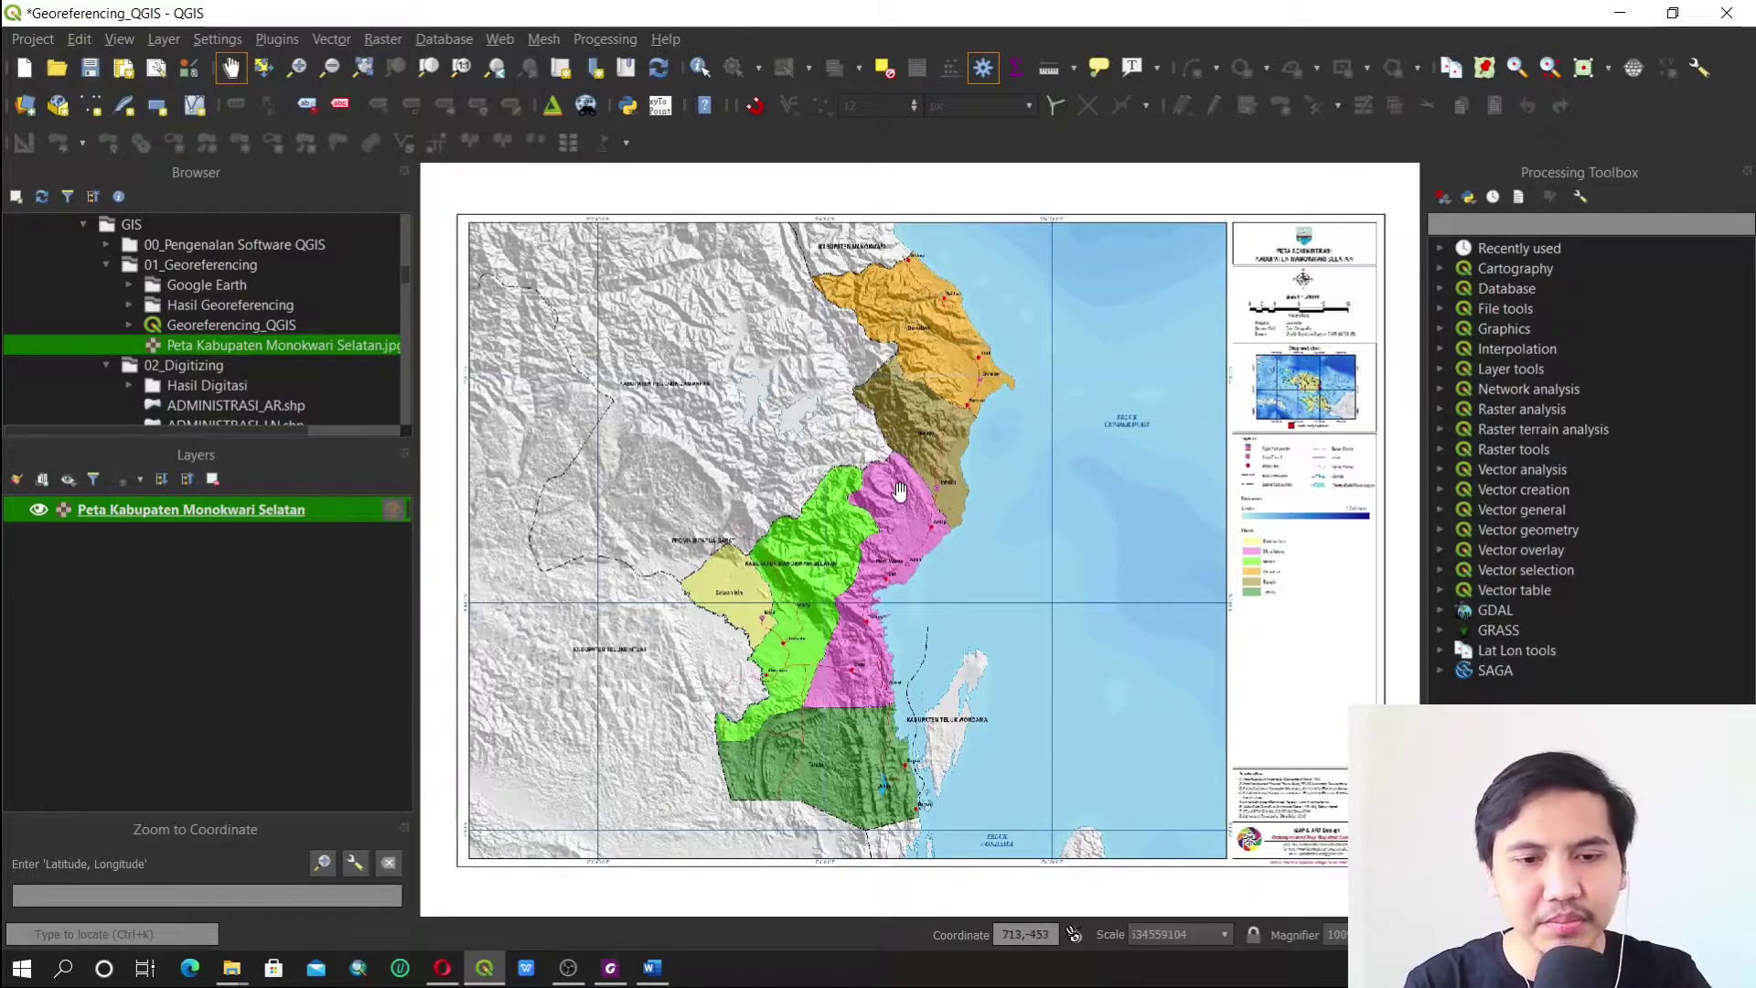
scroll(922, 457, down, 1)
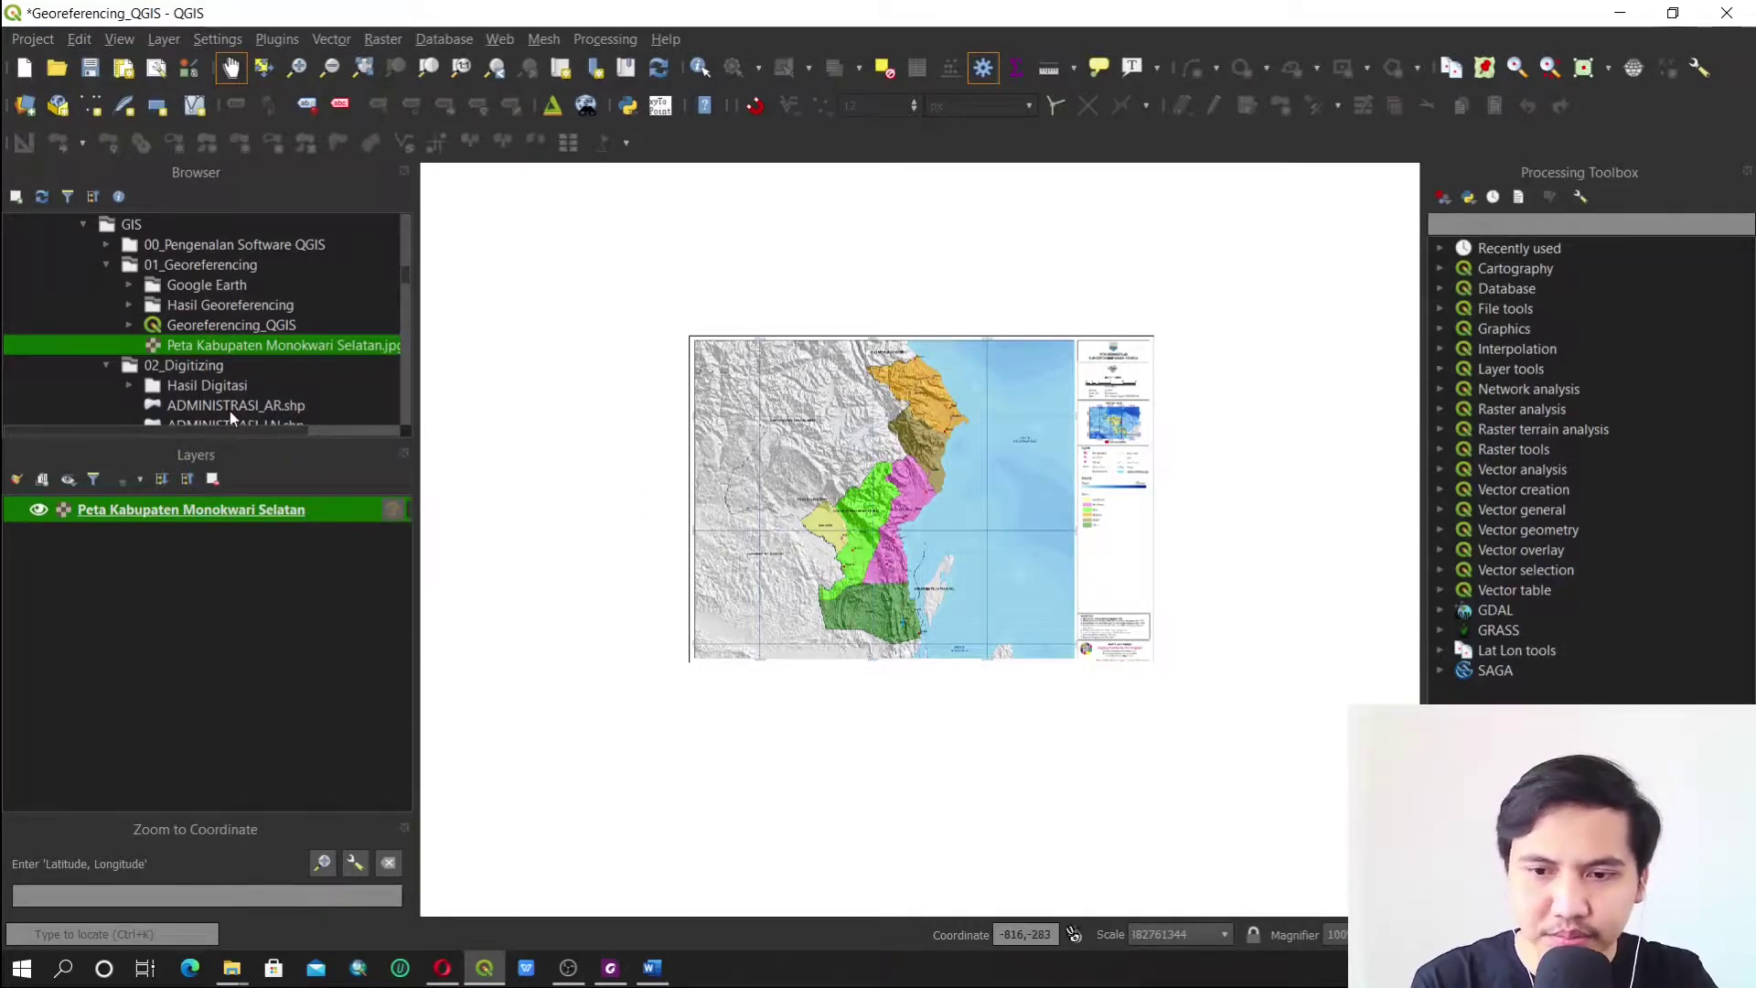
drag(198, 405, 714, 291)
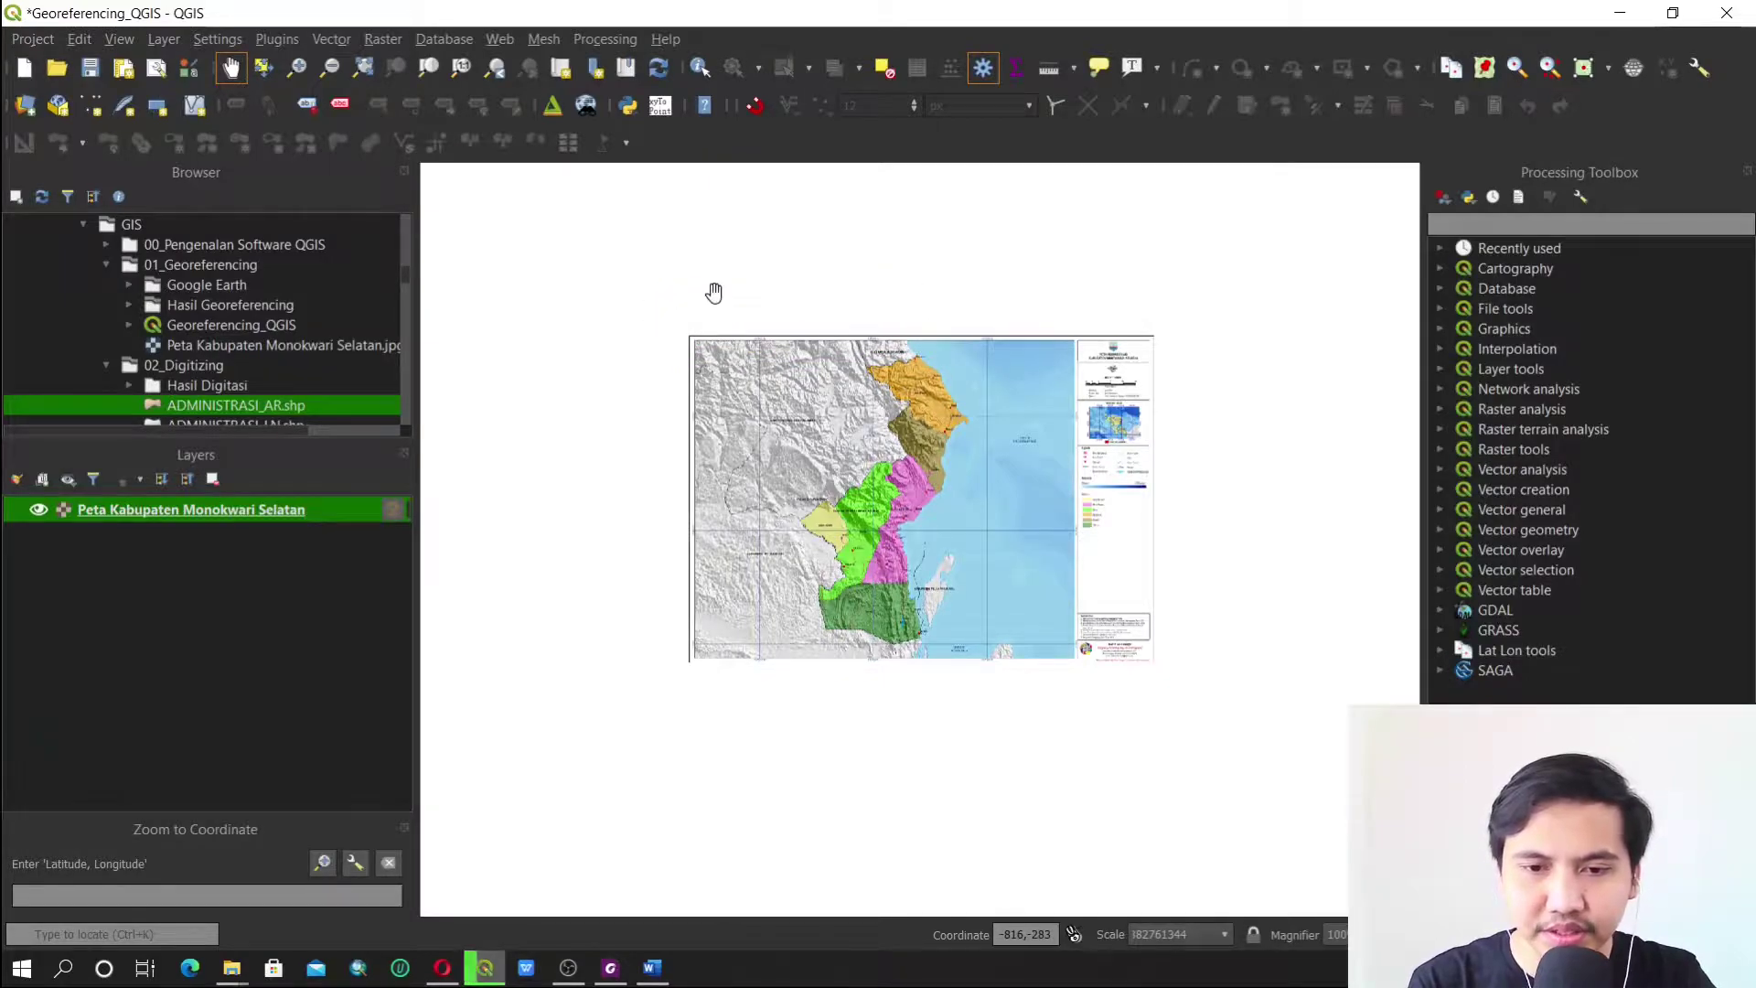
Compare the locations of ADMINISTRASI_AR and the Peta Kabupaten Monokwari Selatan image by viewing each layer's extent, and inspect the image up close
right_click(142, 514)
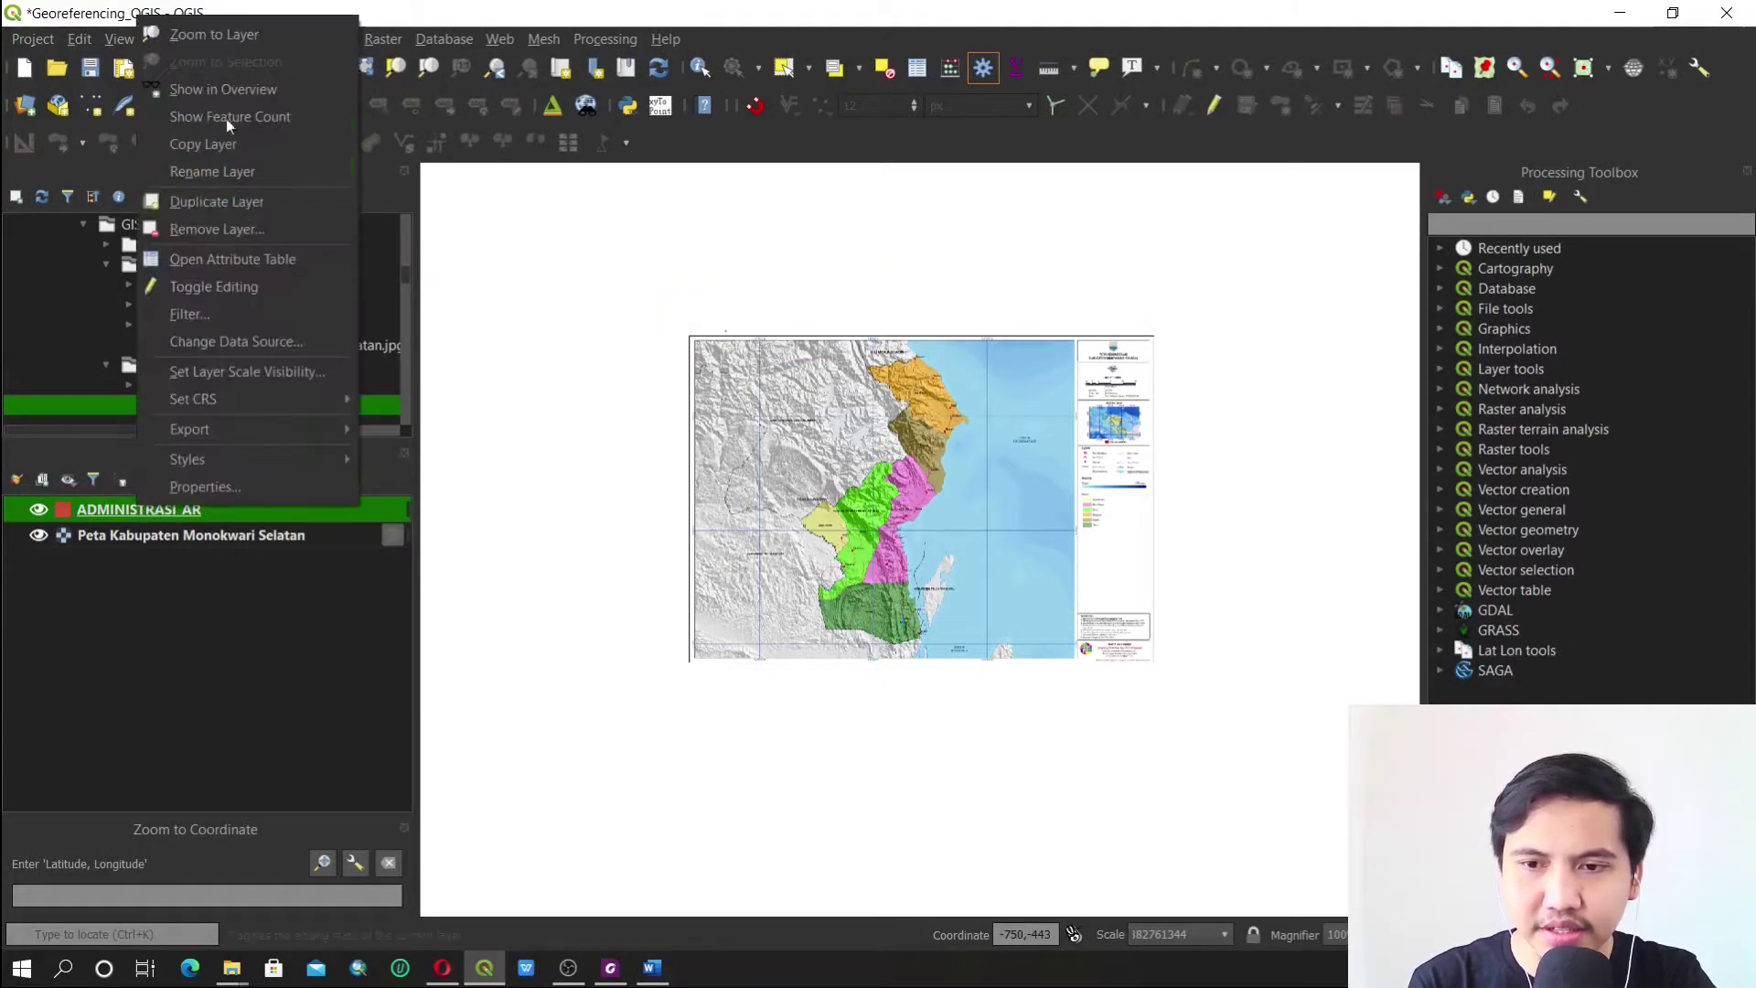
click(215, 35)
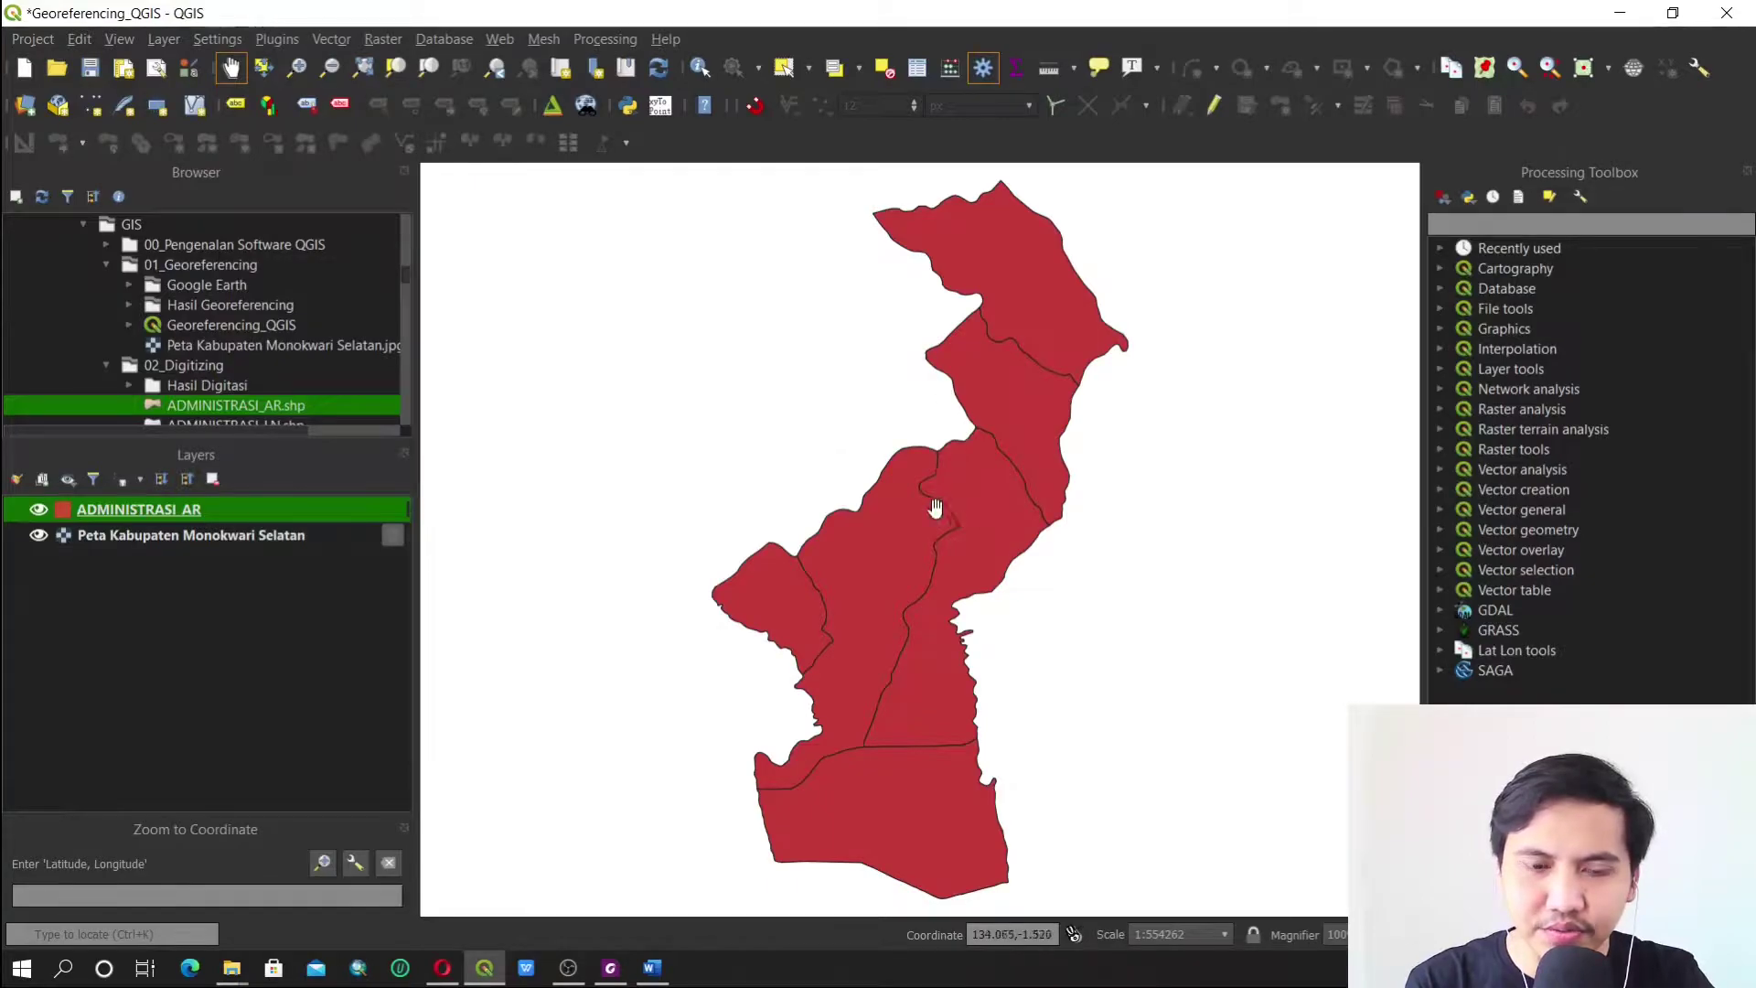
right_click(274, 537)
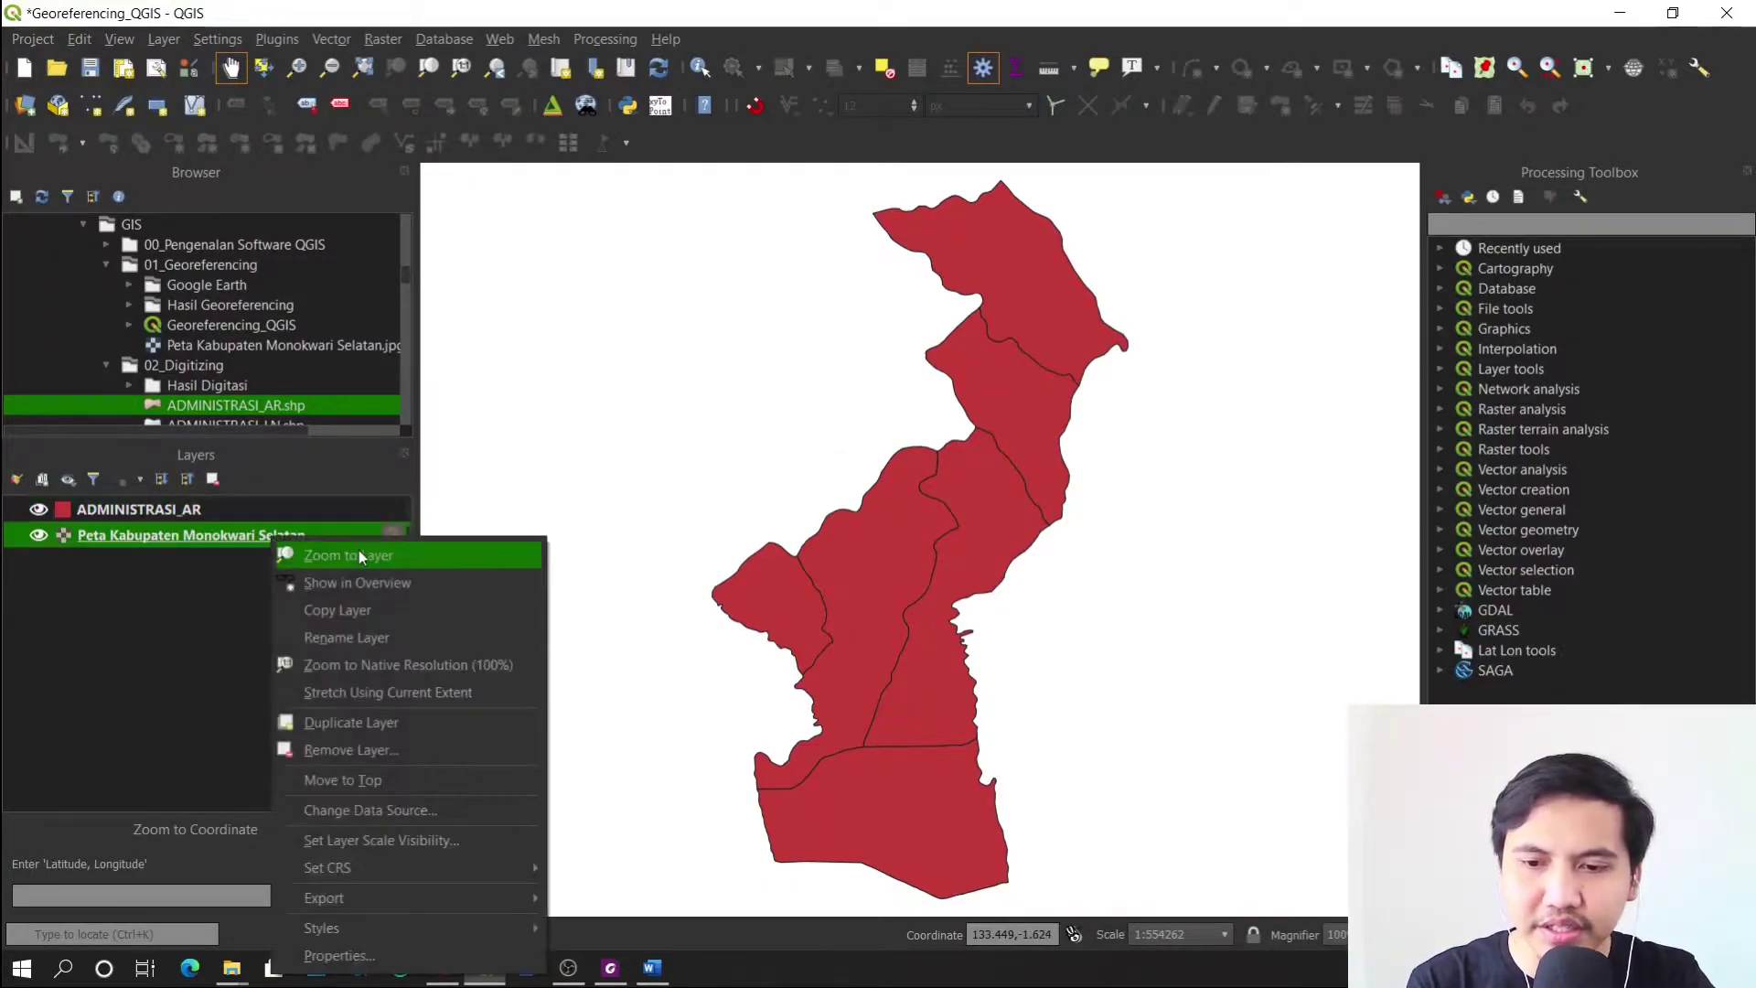
click(325, 555)
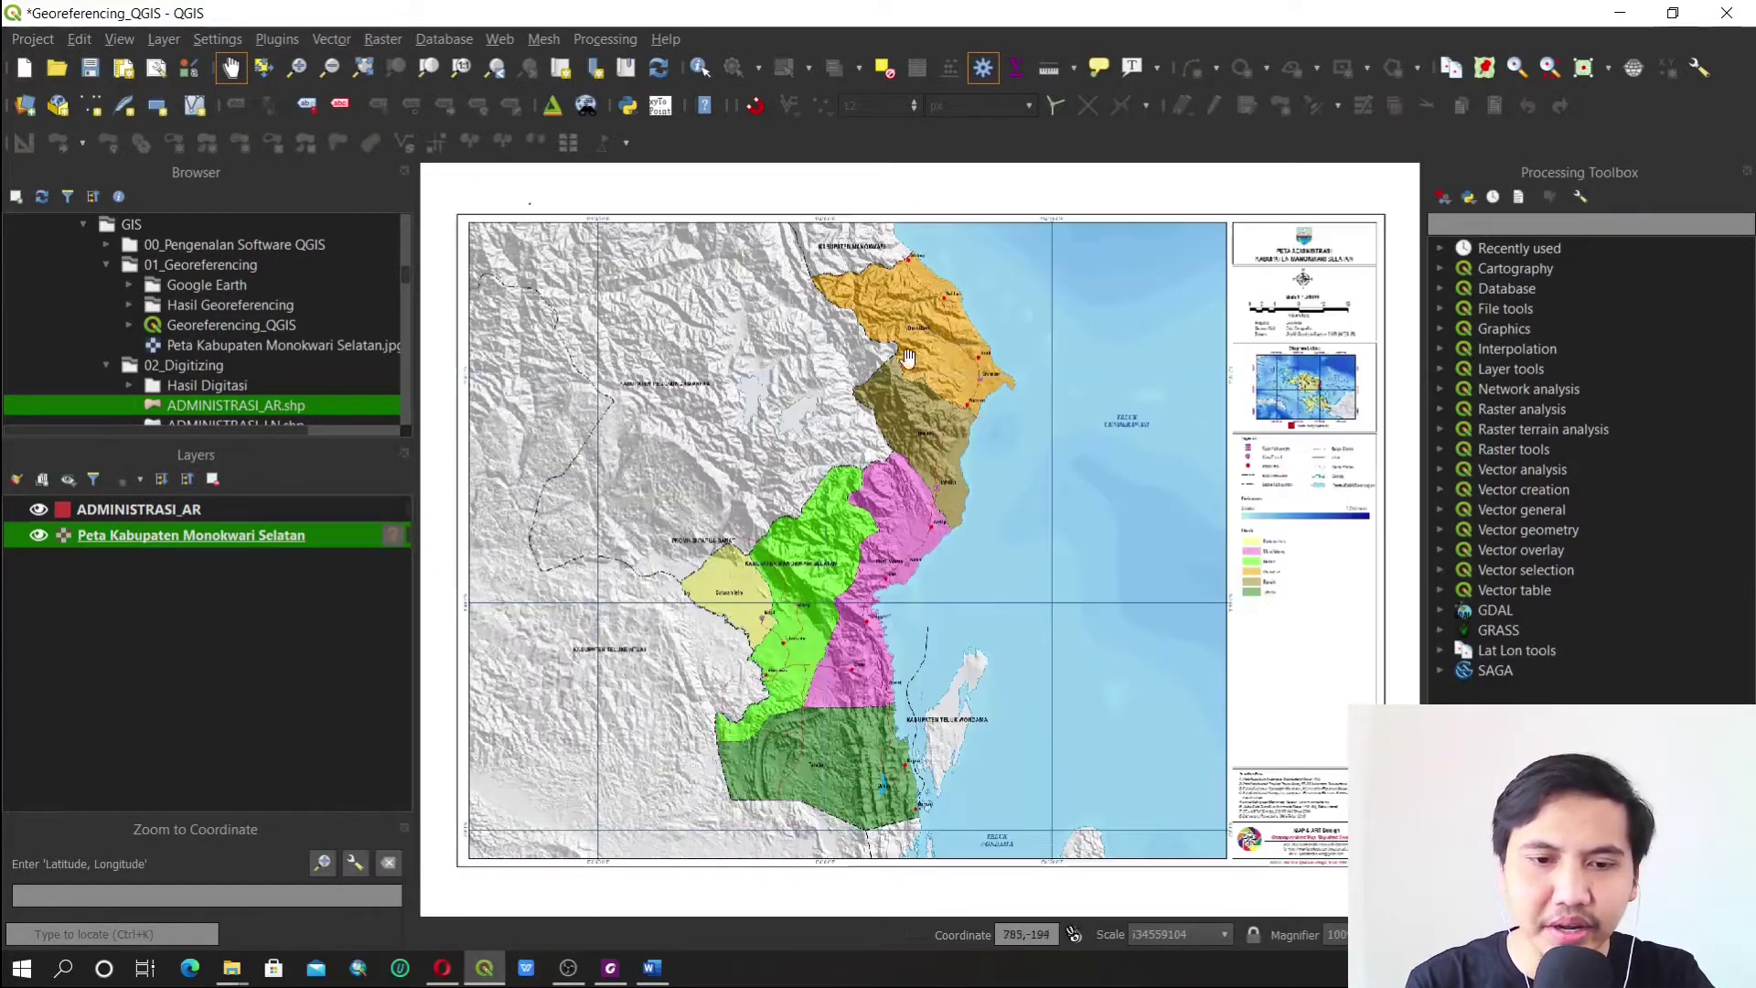
right_click(178, 508)
click(229, 524)
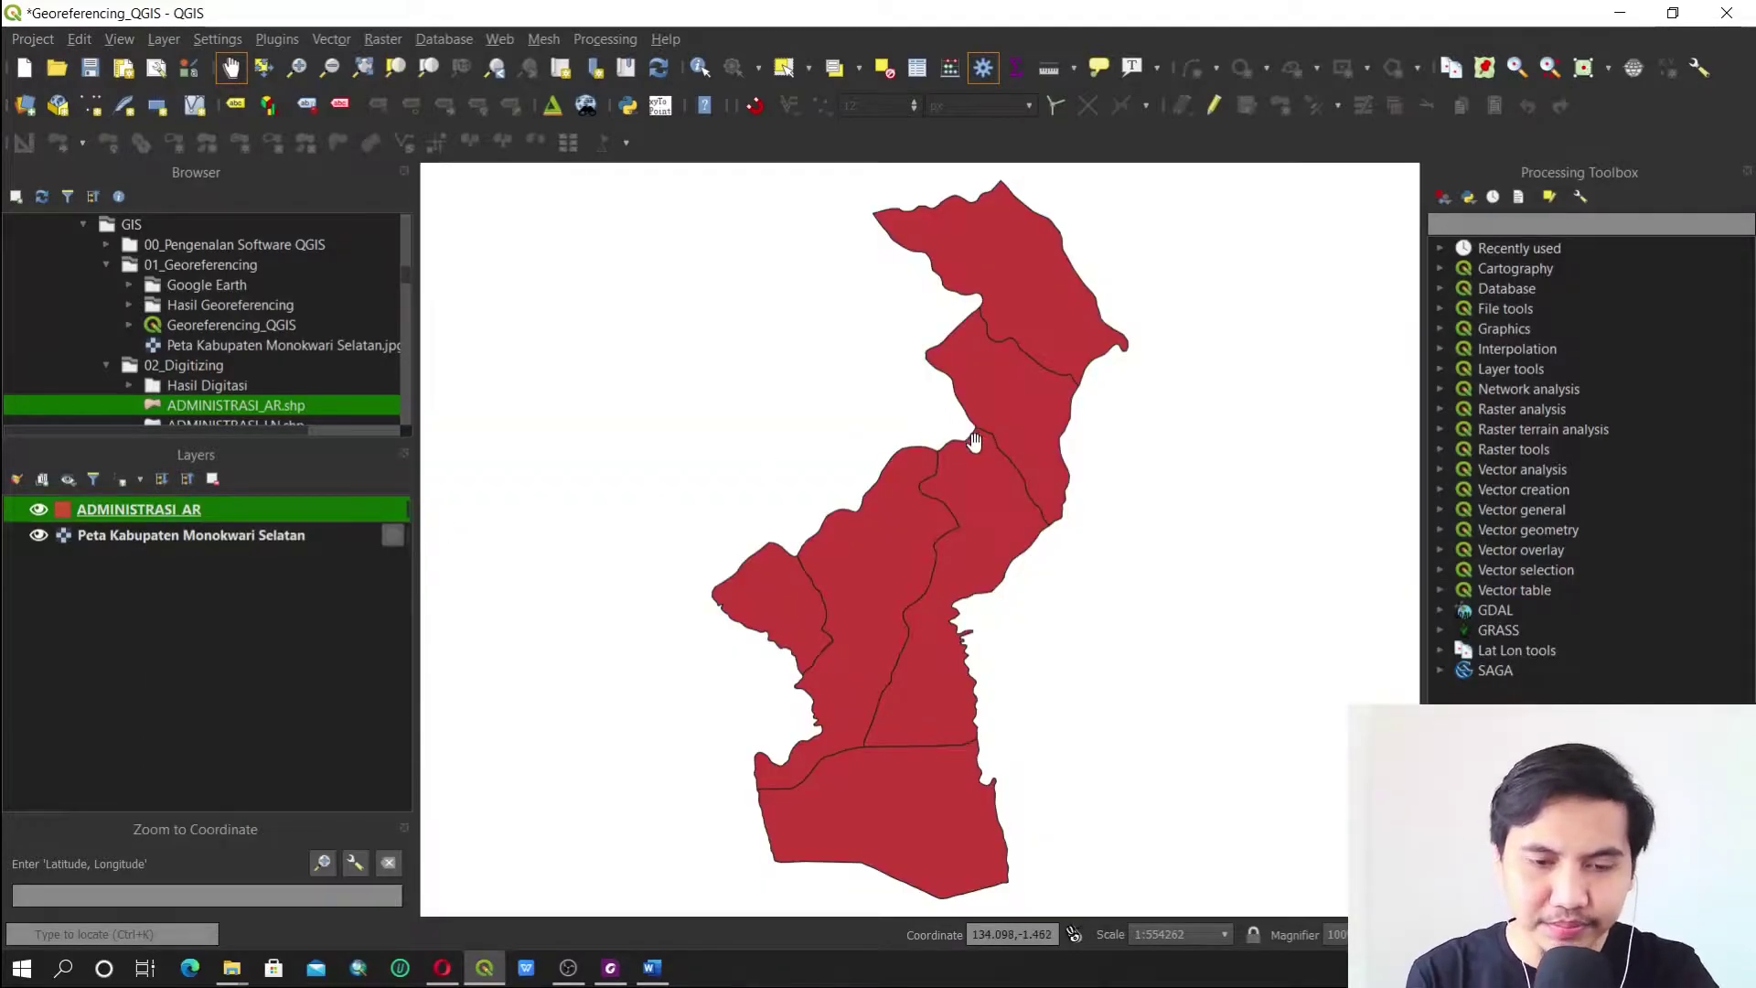
right_click(161, 536)
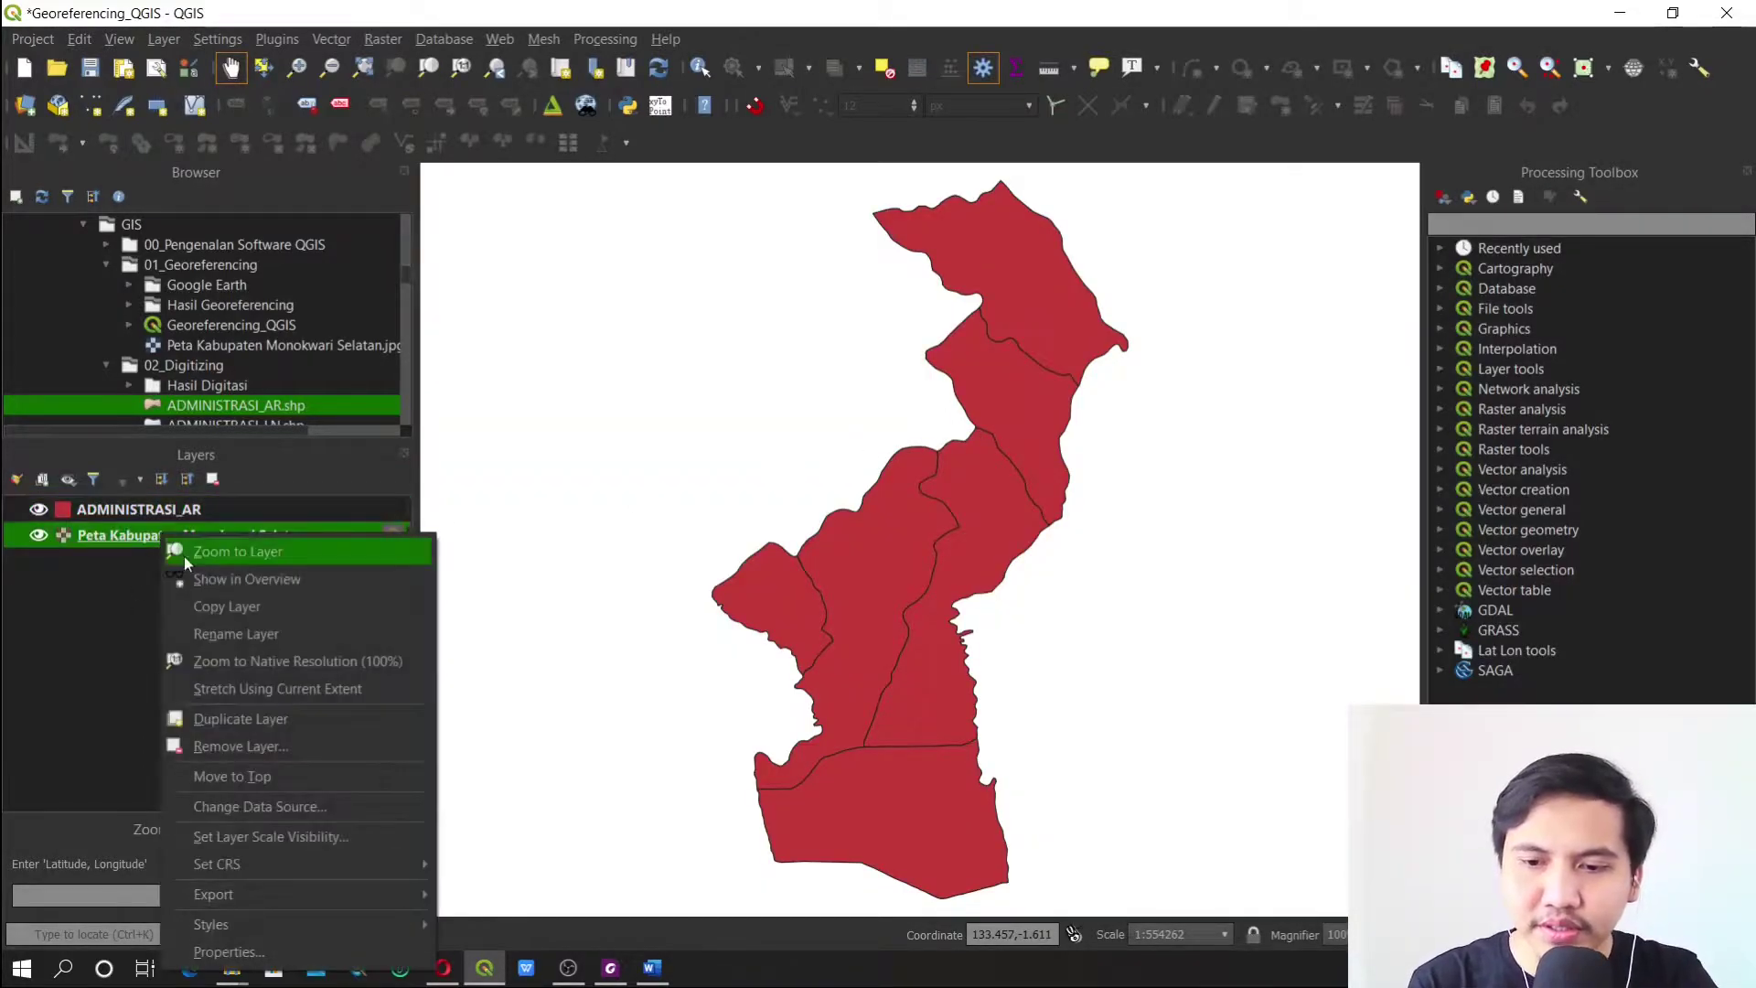
click(233, 551)
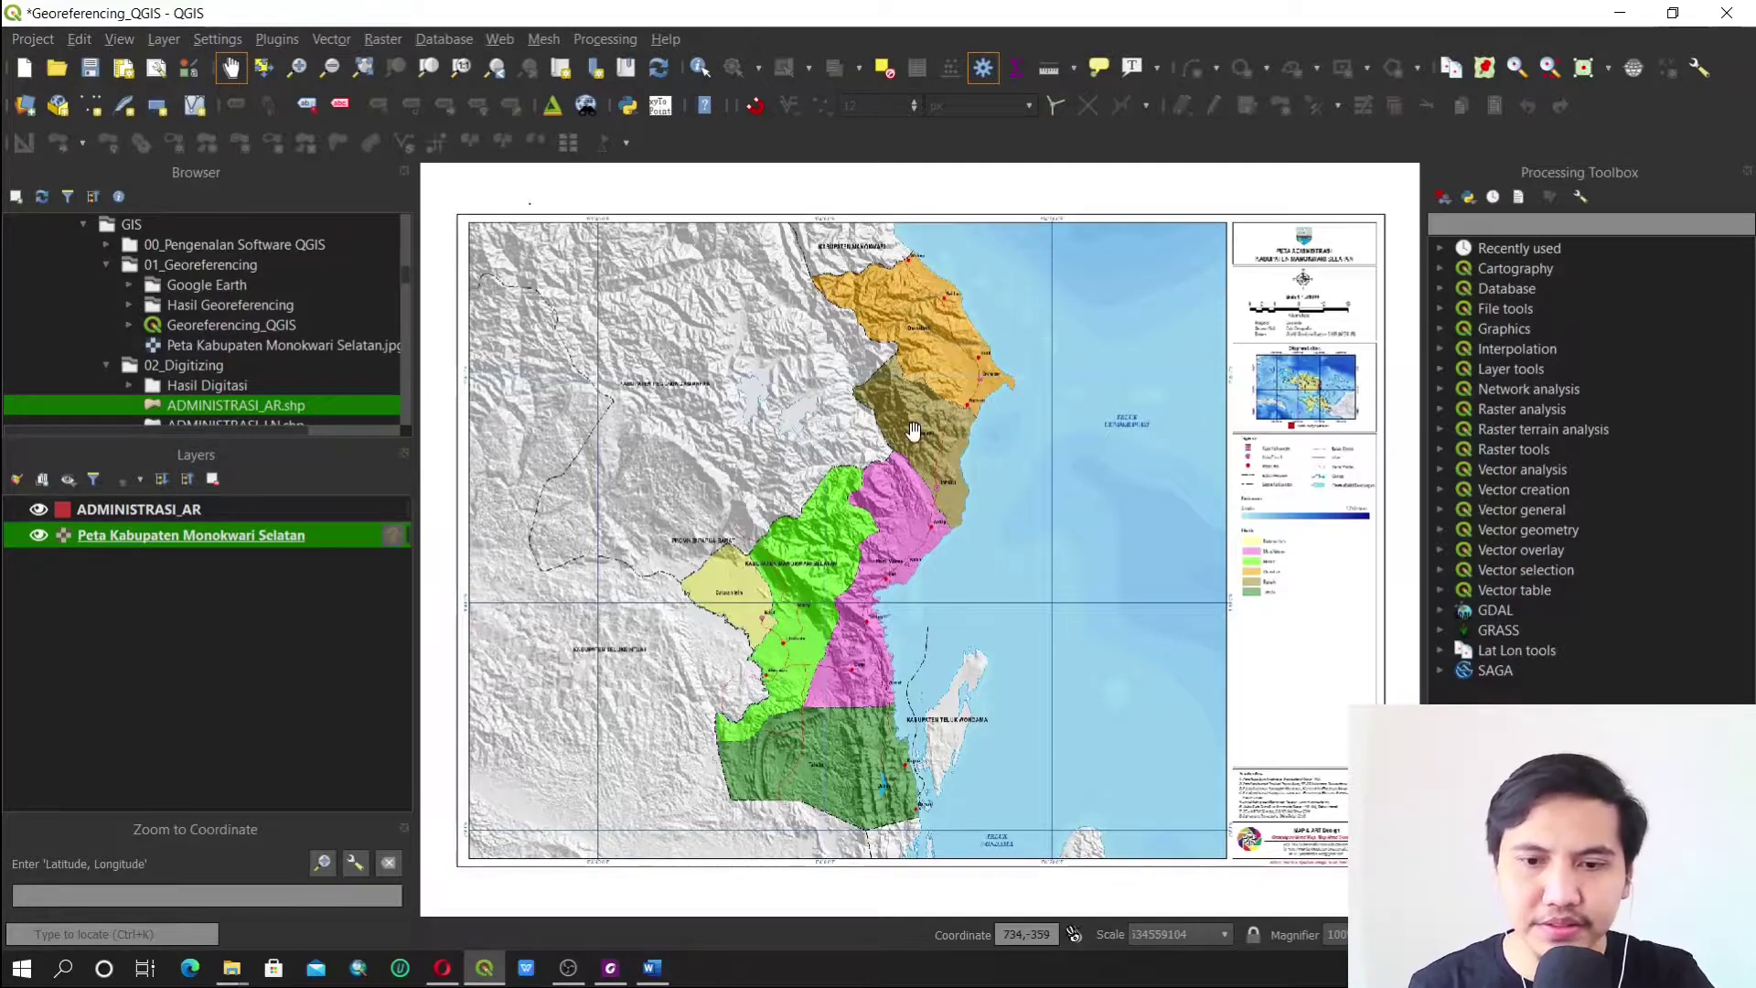
scroll(912, 429, up, 5)
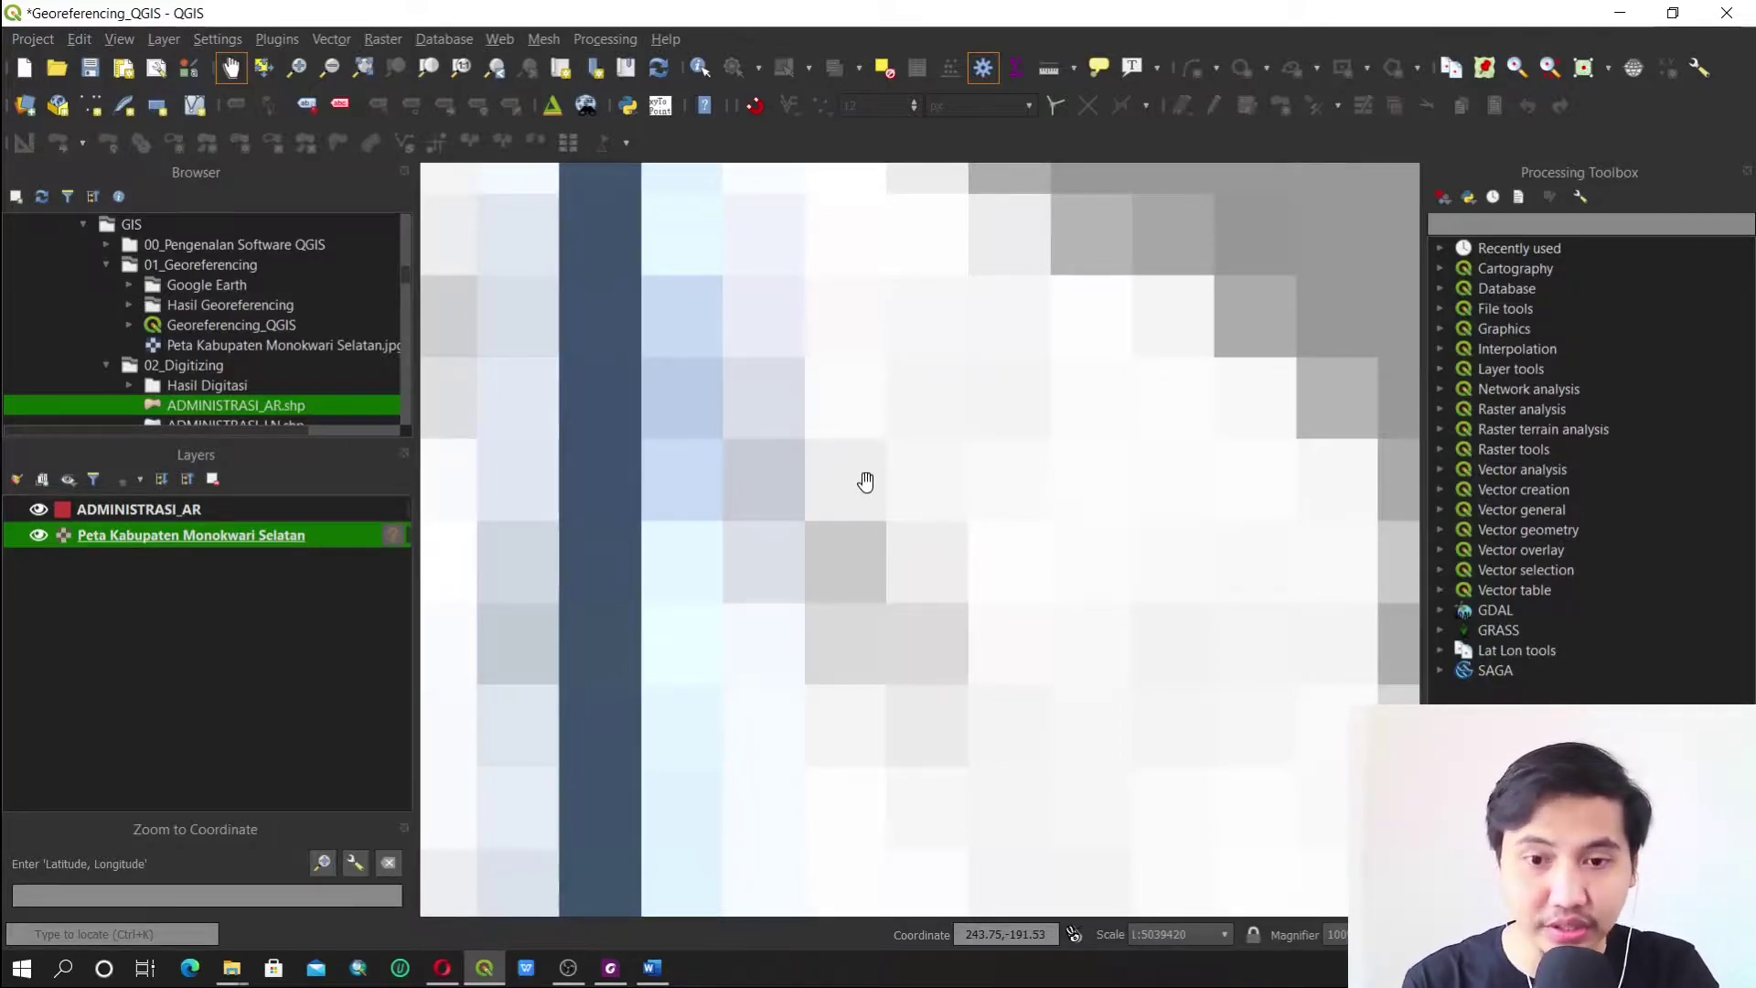
scroll(860, 477, down, 3)
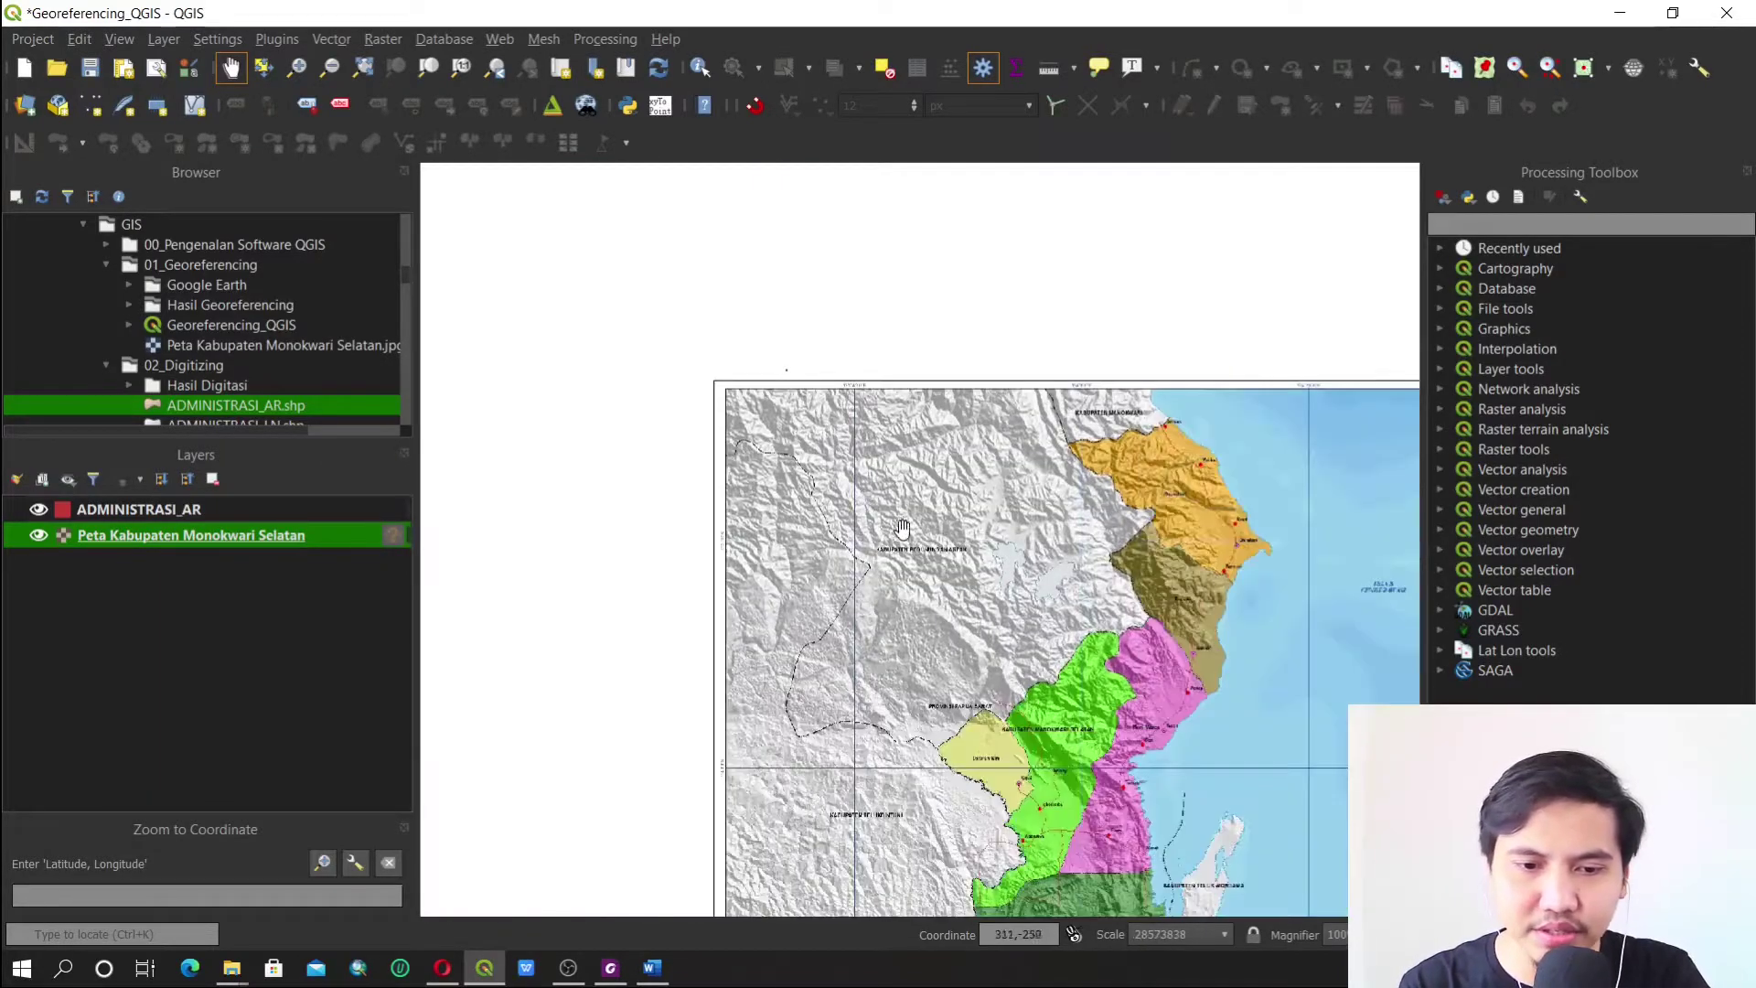
scroll(896, 524, down, 1)
right_click(161, 537)
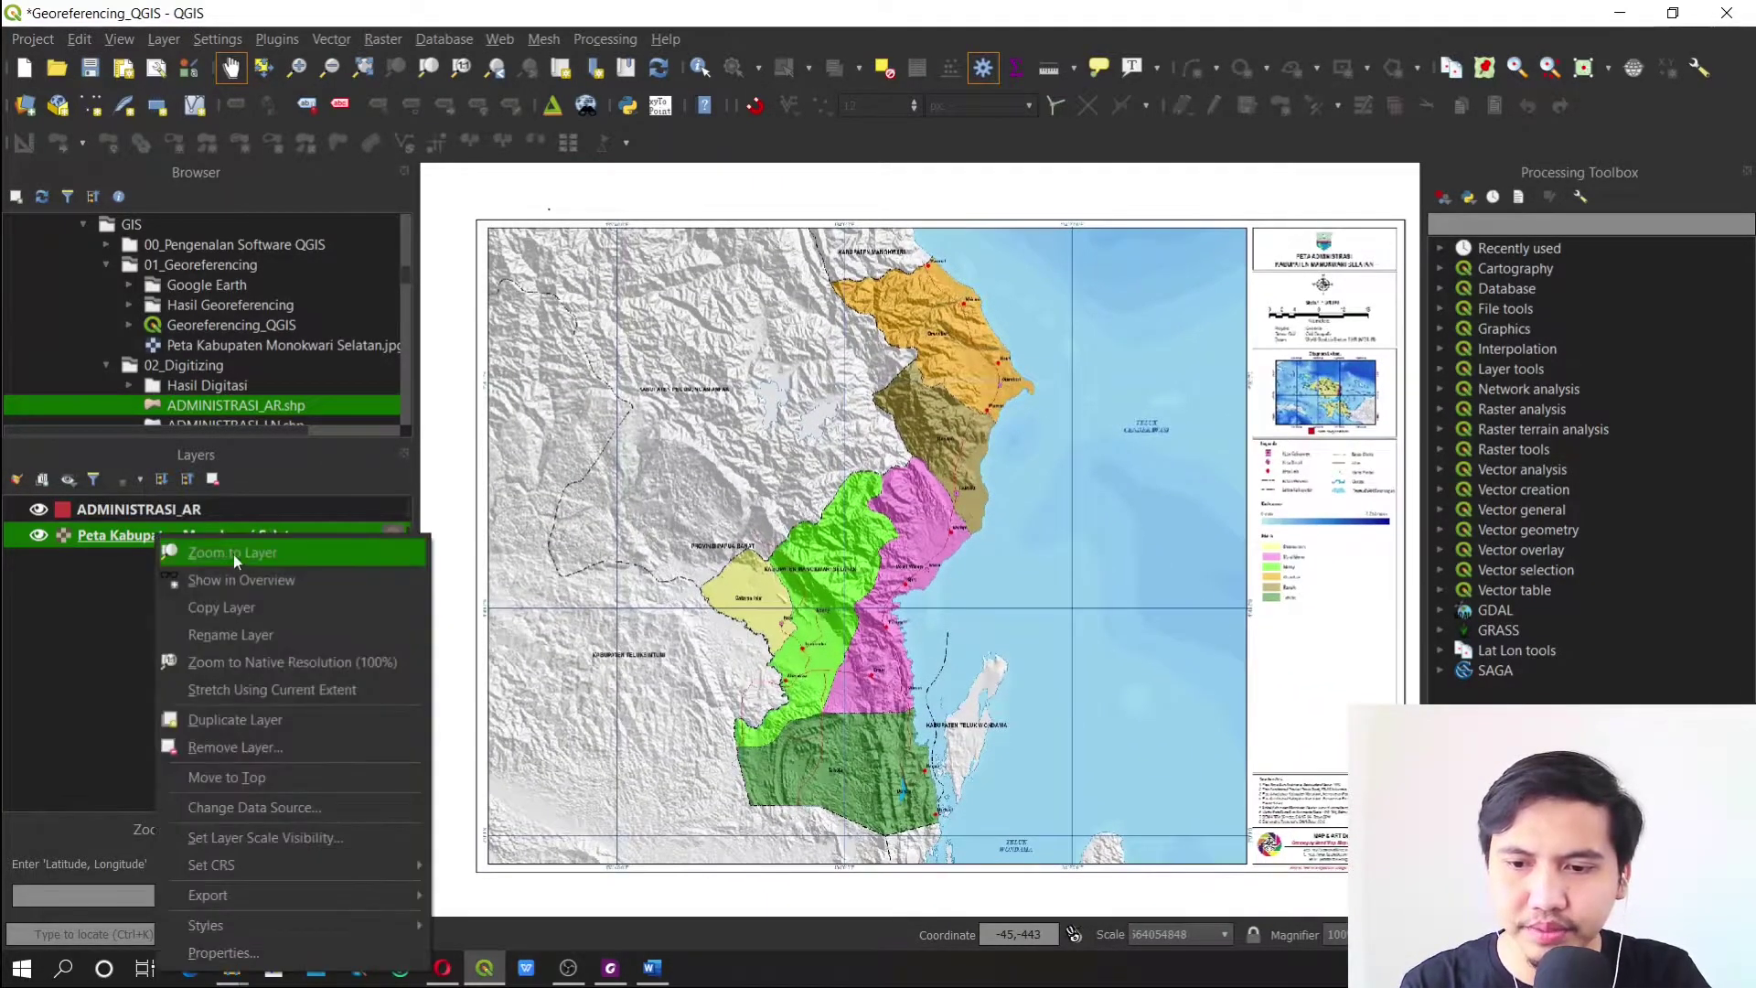
click(235, 555)
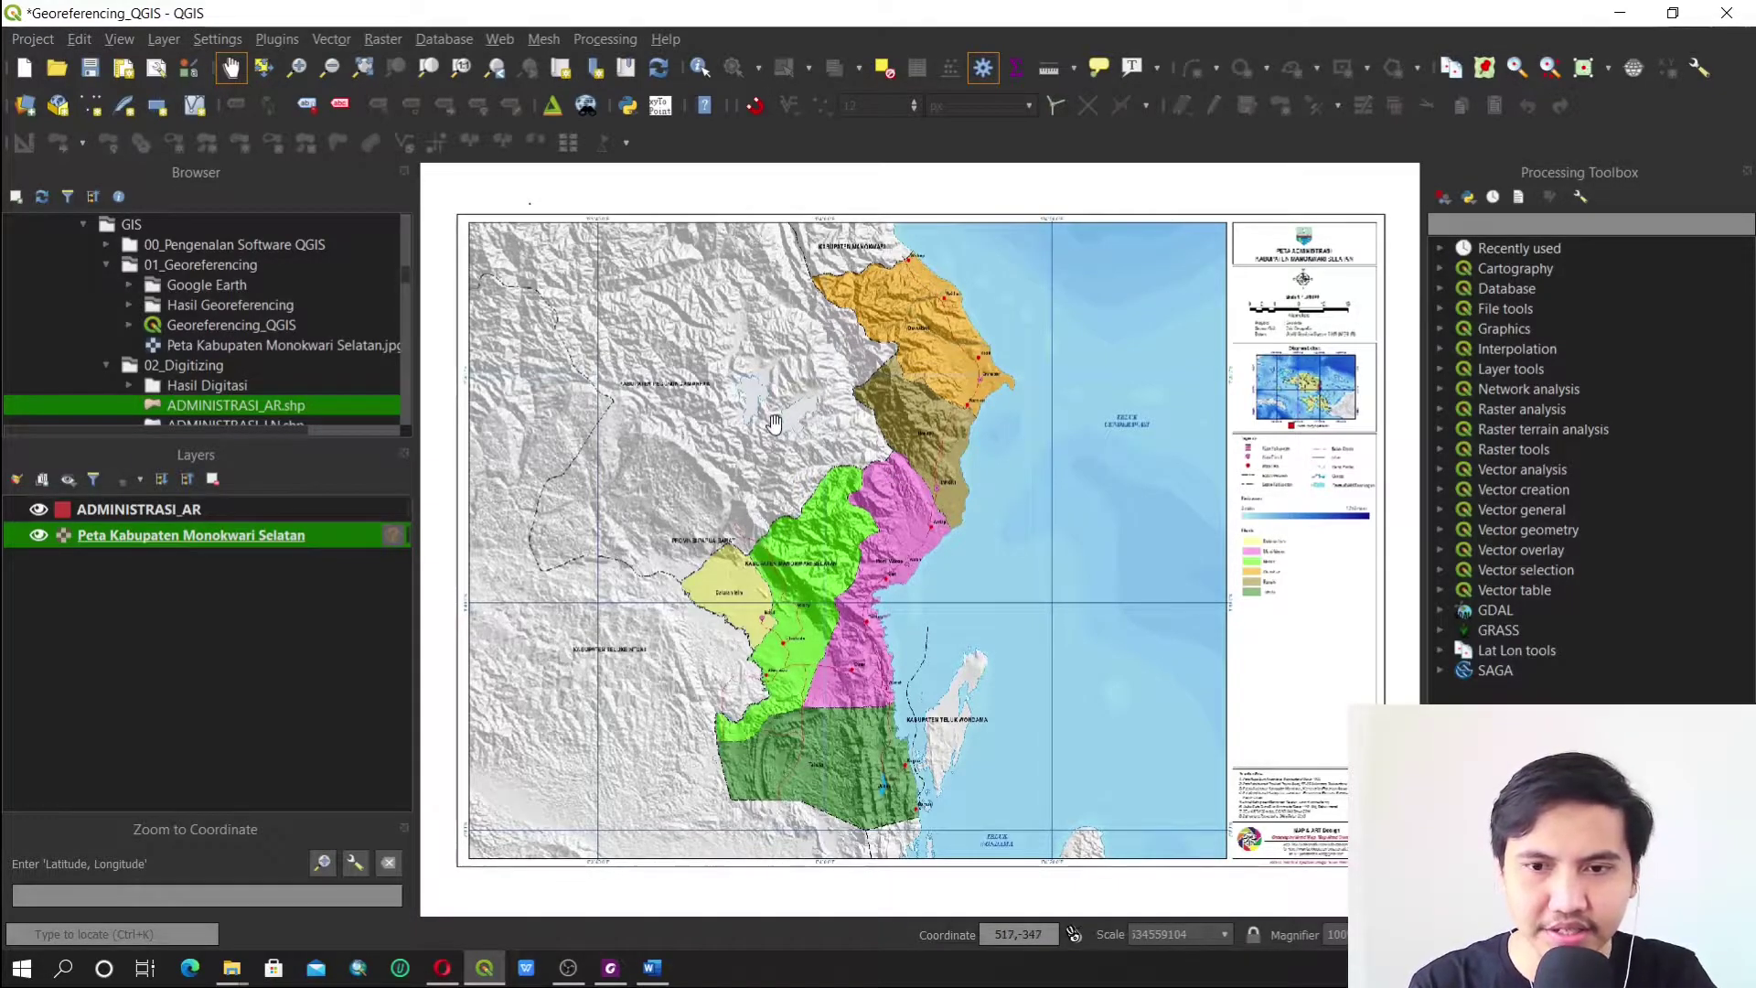
Find the Georeferencer GDAL plugin by searching for "geore" and enable it
click(392, 41)
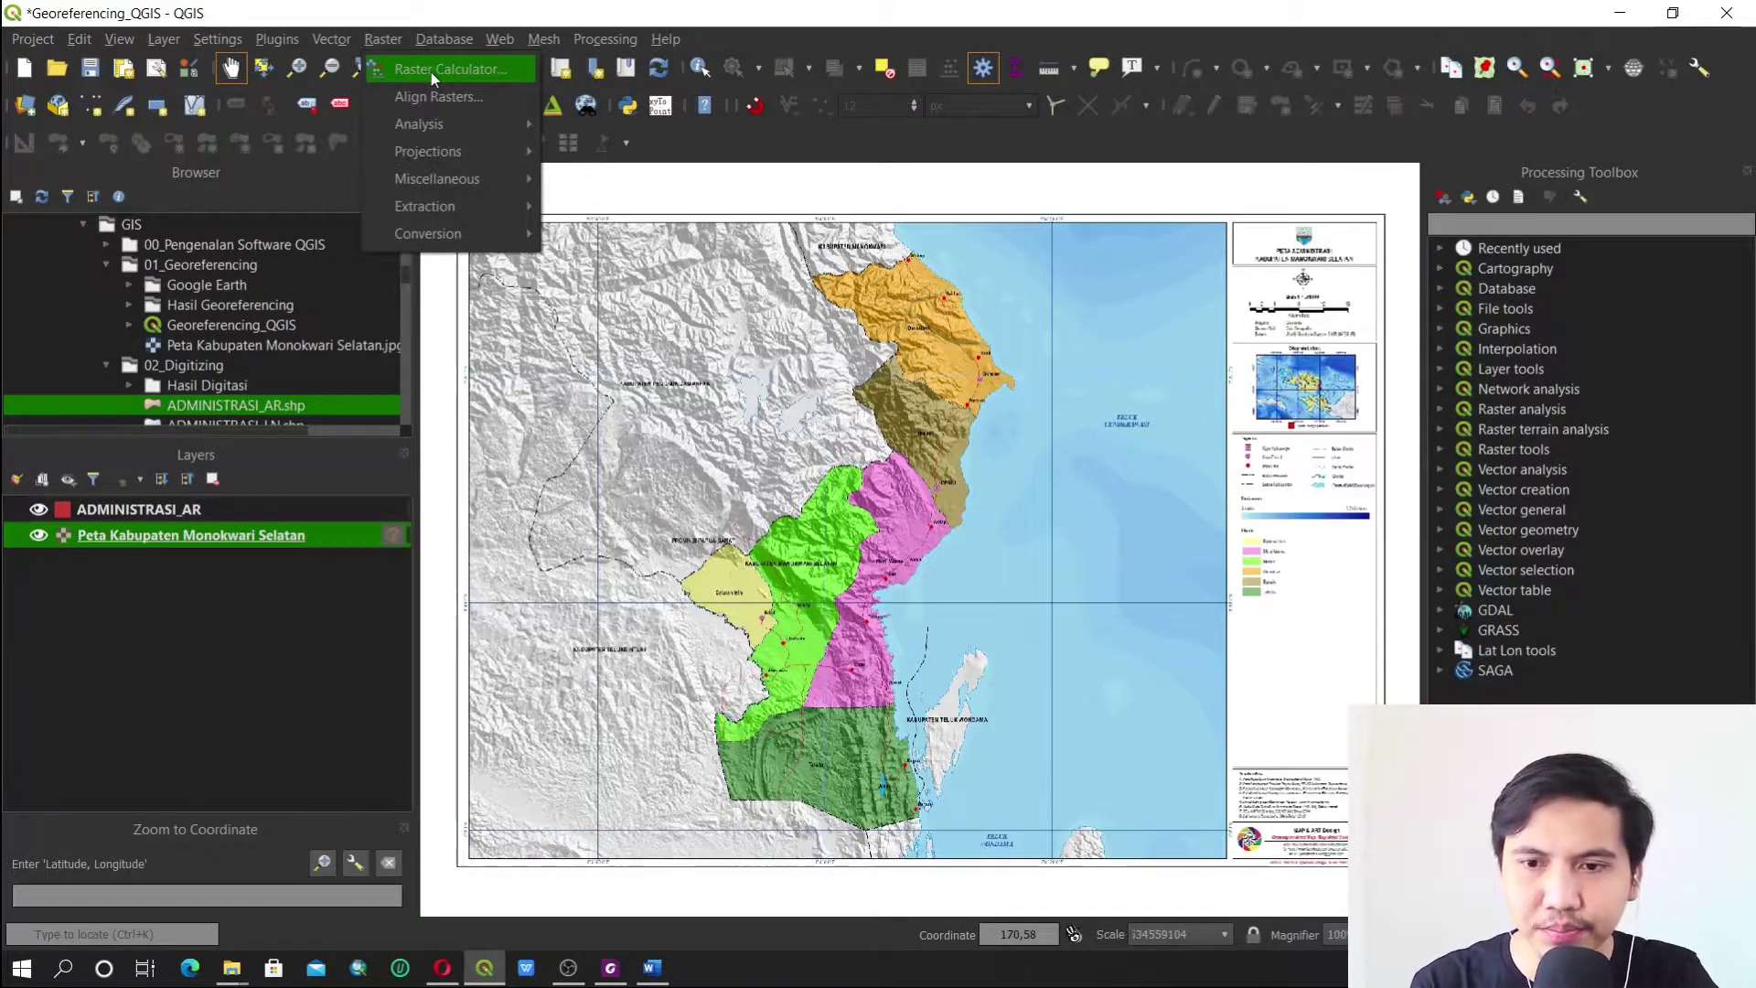
mouse_move(273, 42)
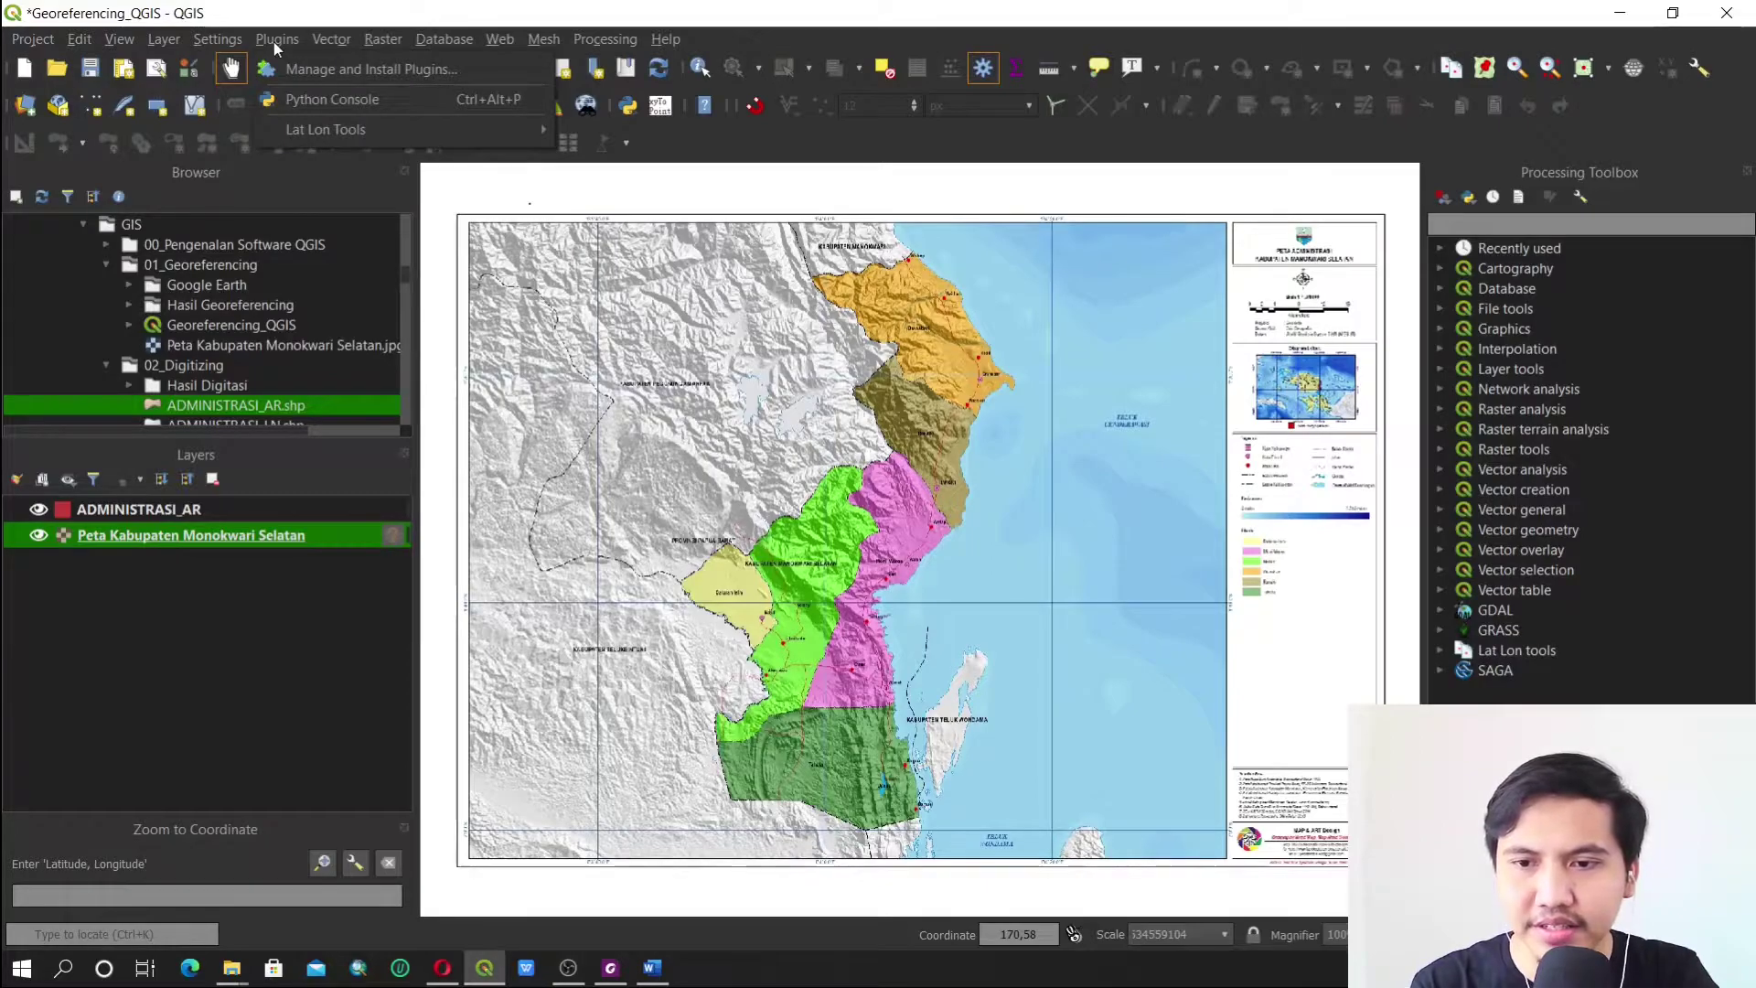
click(474, 69)
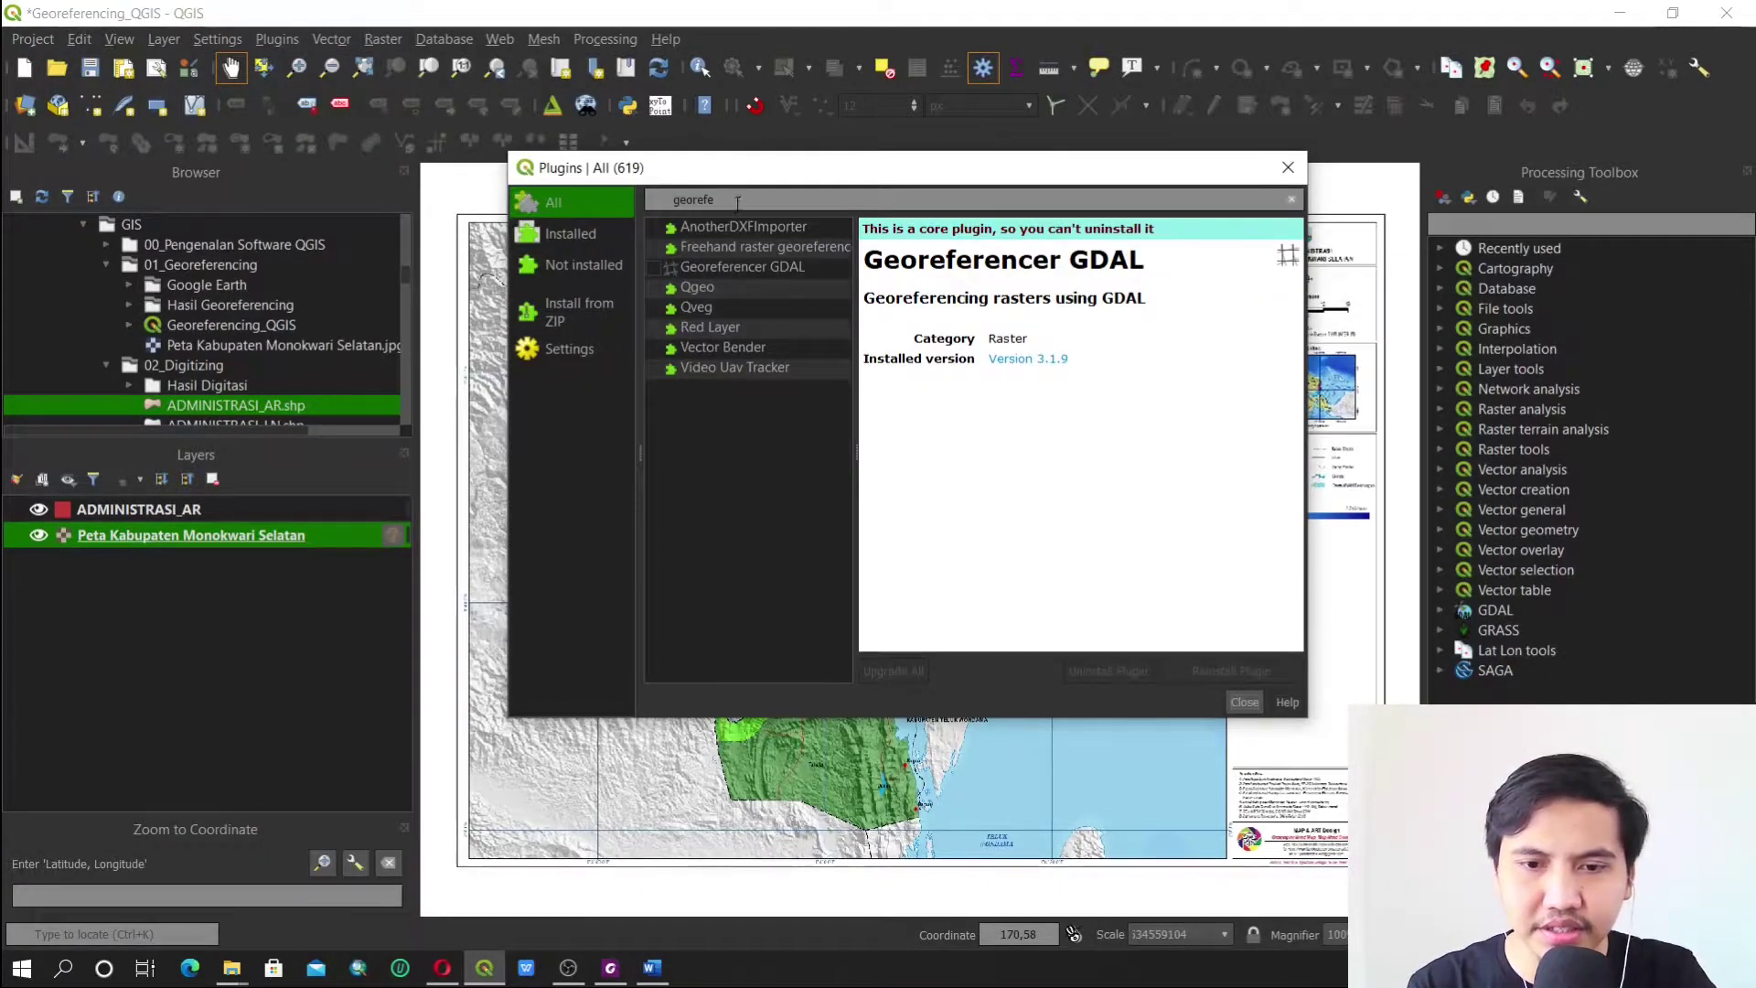
key(BackSpace)
key(BackSpace)
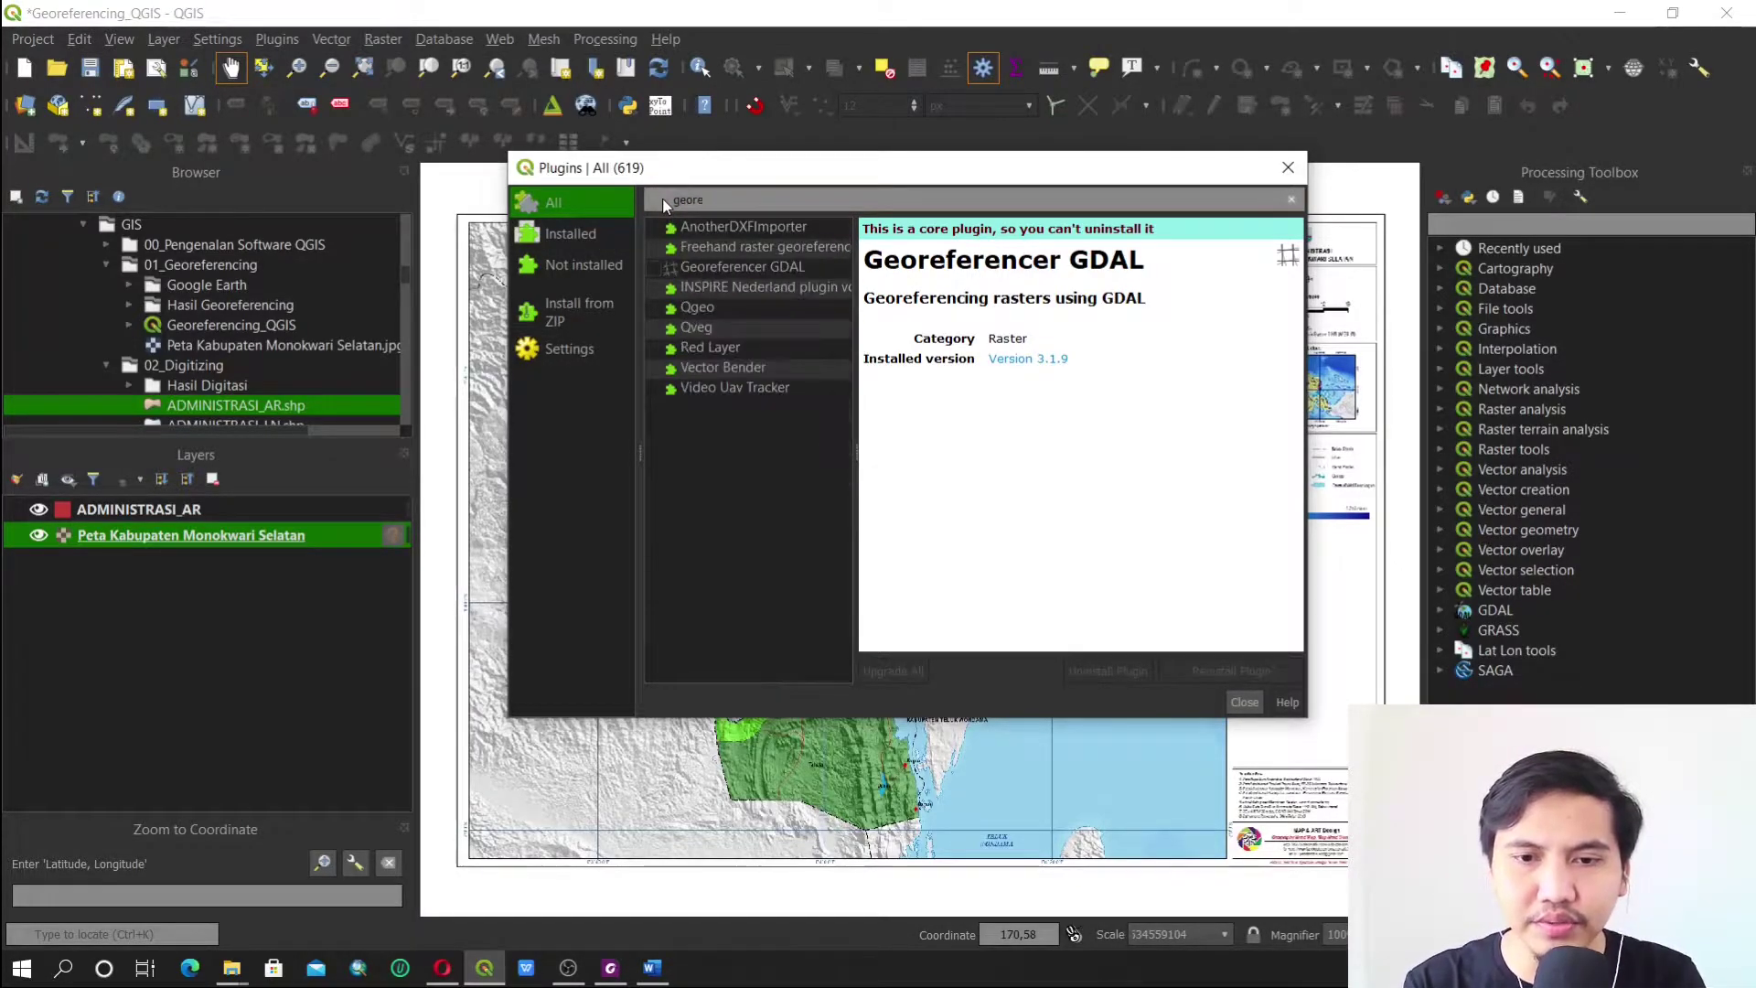
click(740, 269)
click(655, 268)
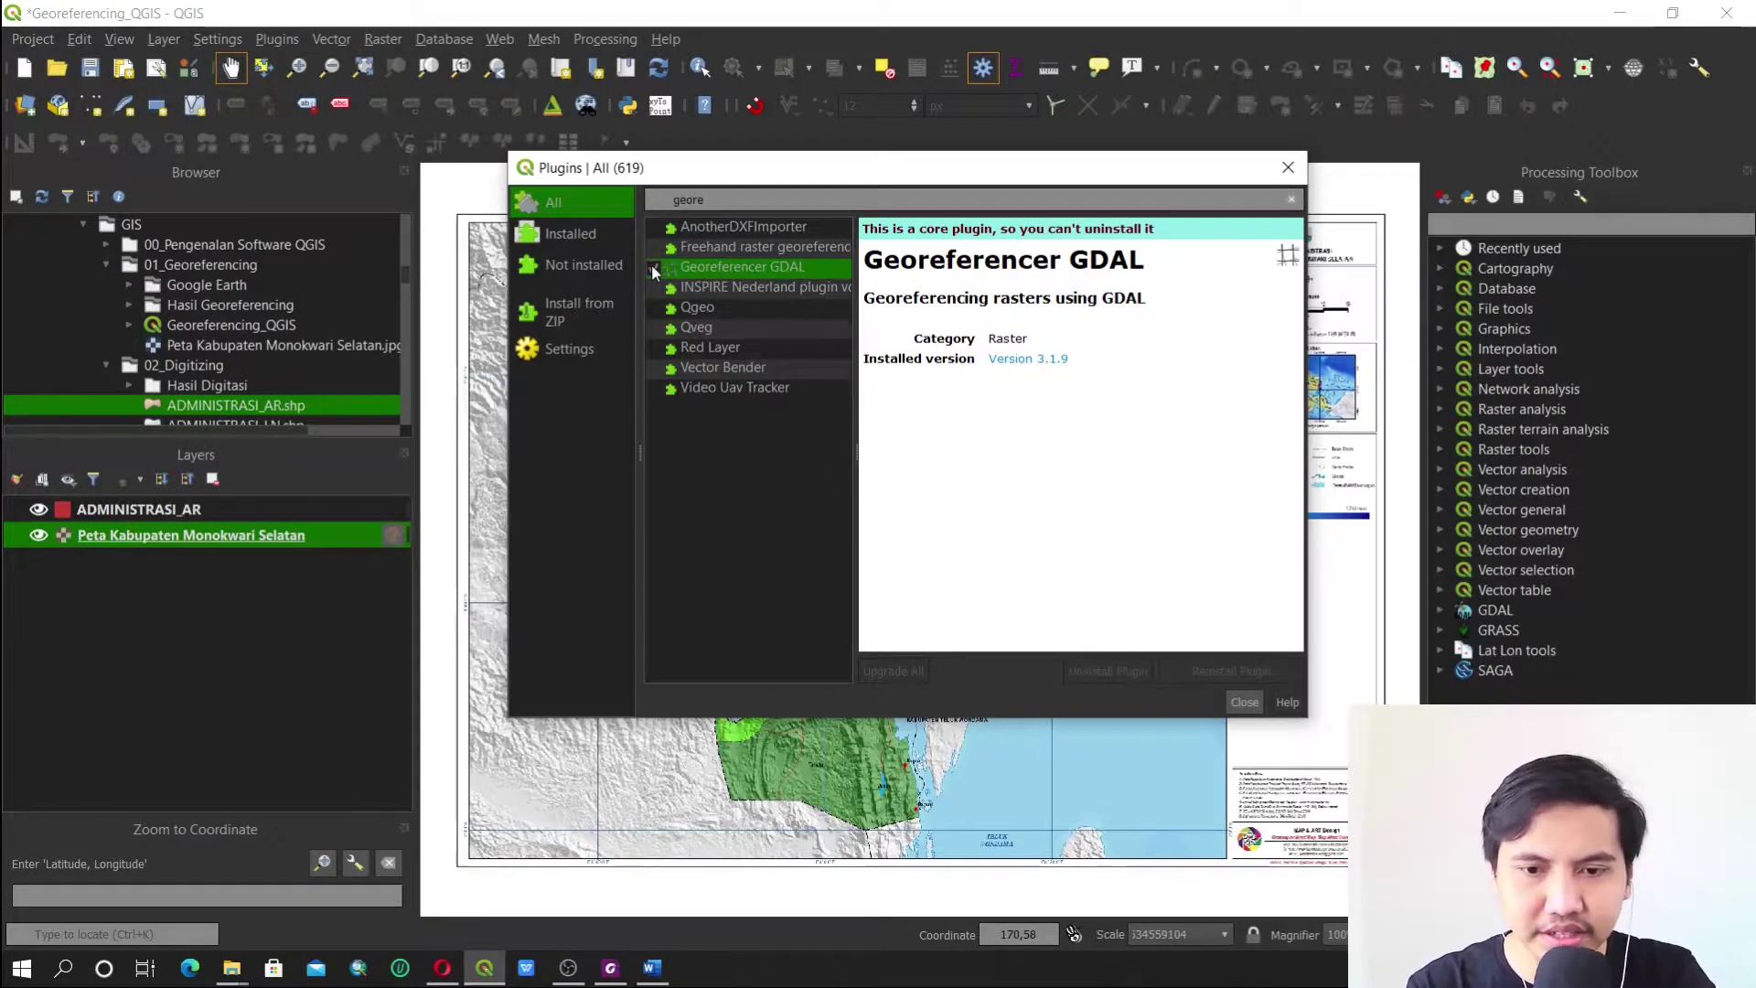
click(1244, 701)
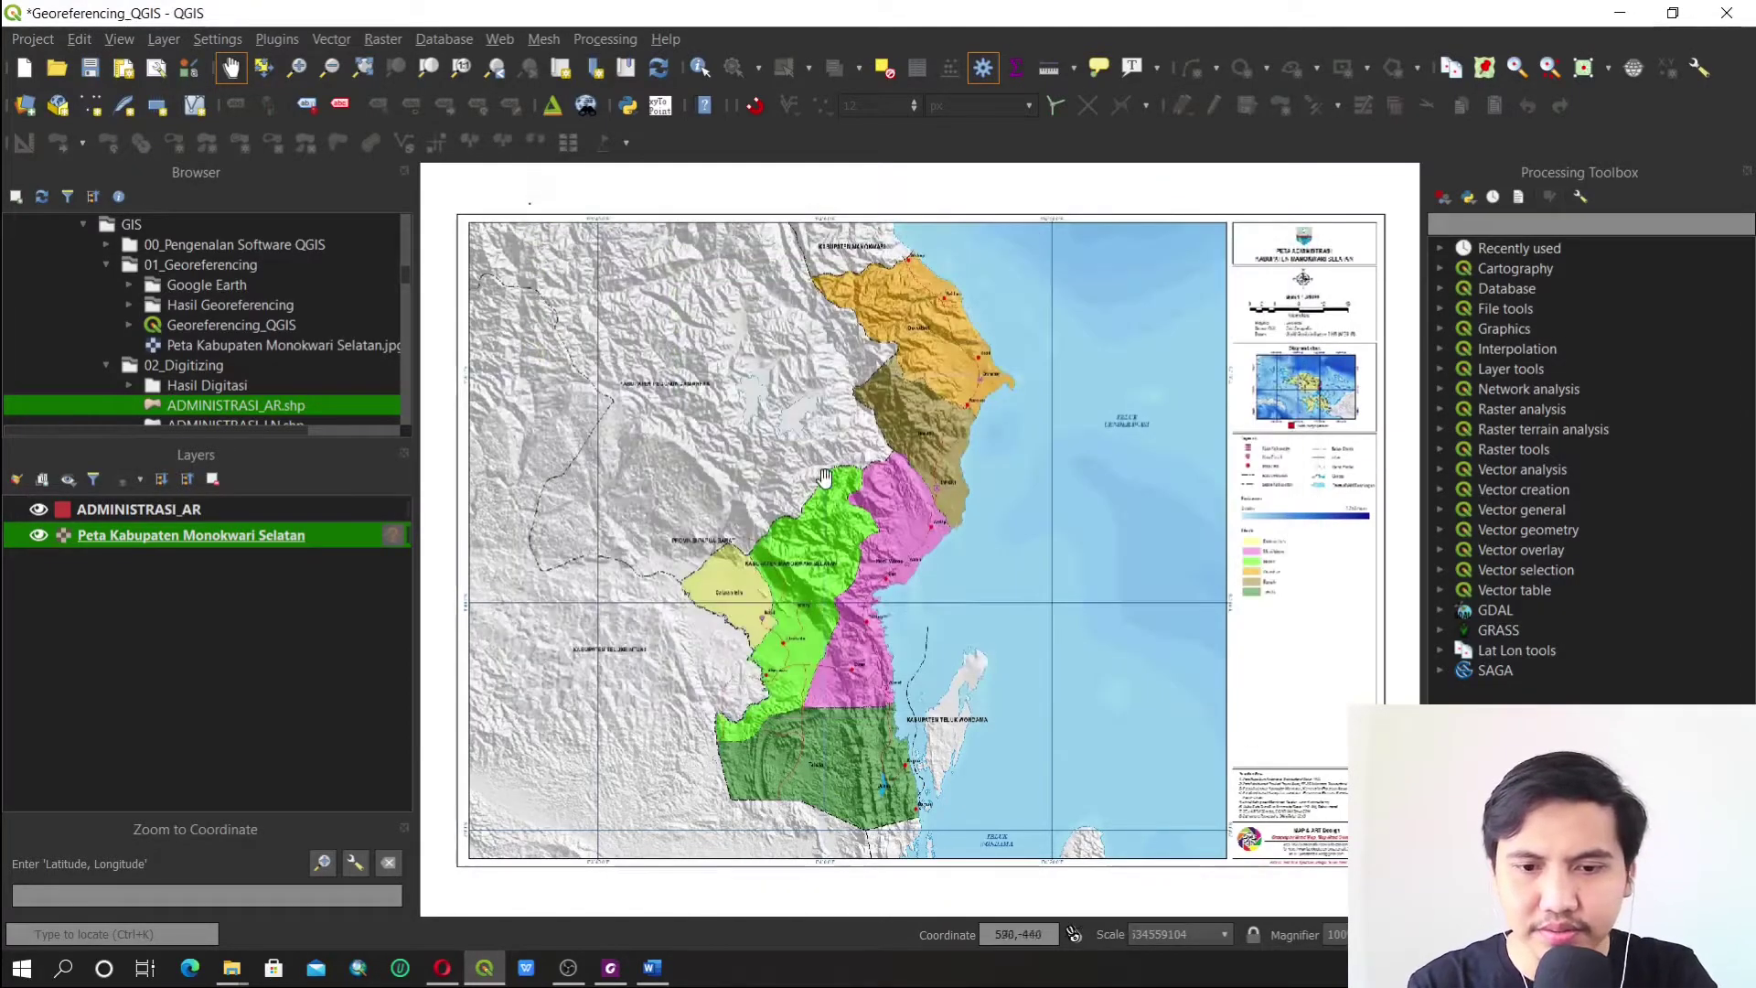
Open the Georeferencer and load the Peta Kabupaten Monokwari Selatan.jpg raster from the 01_Georeferencing folder
click(384, 40)
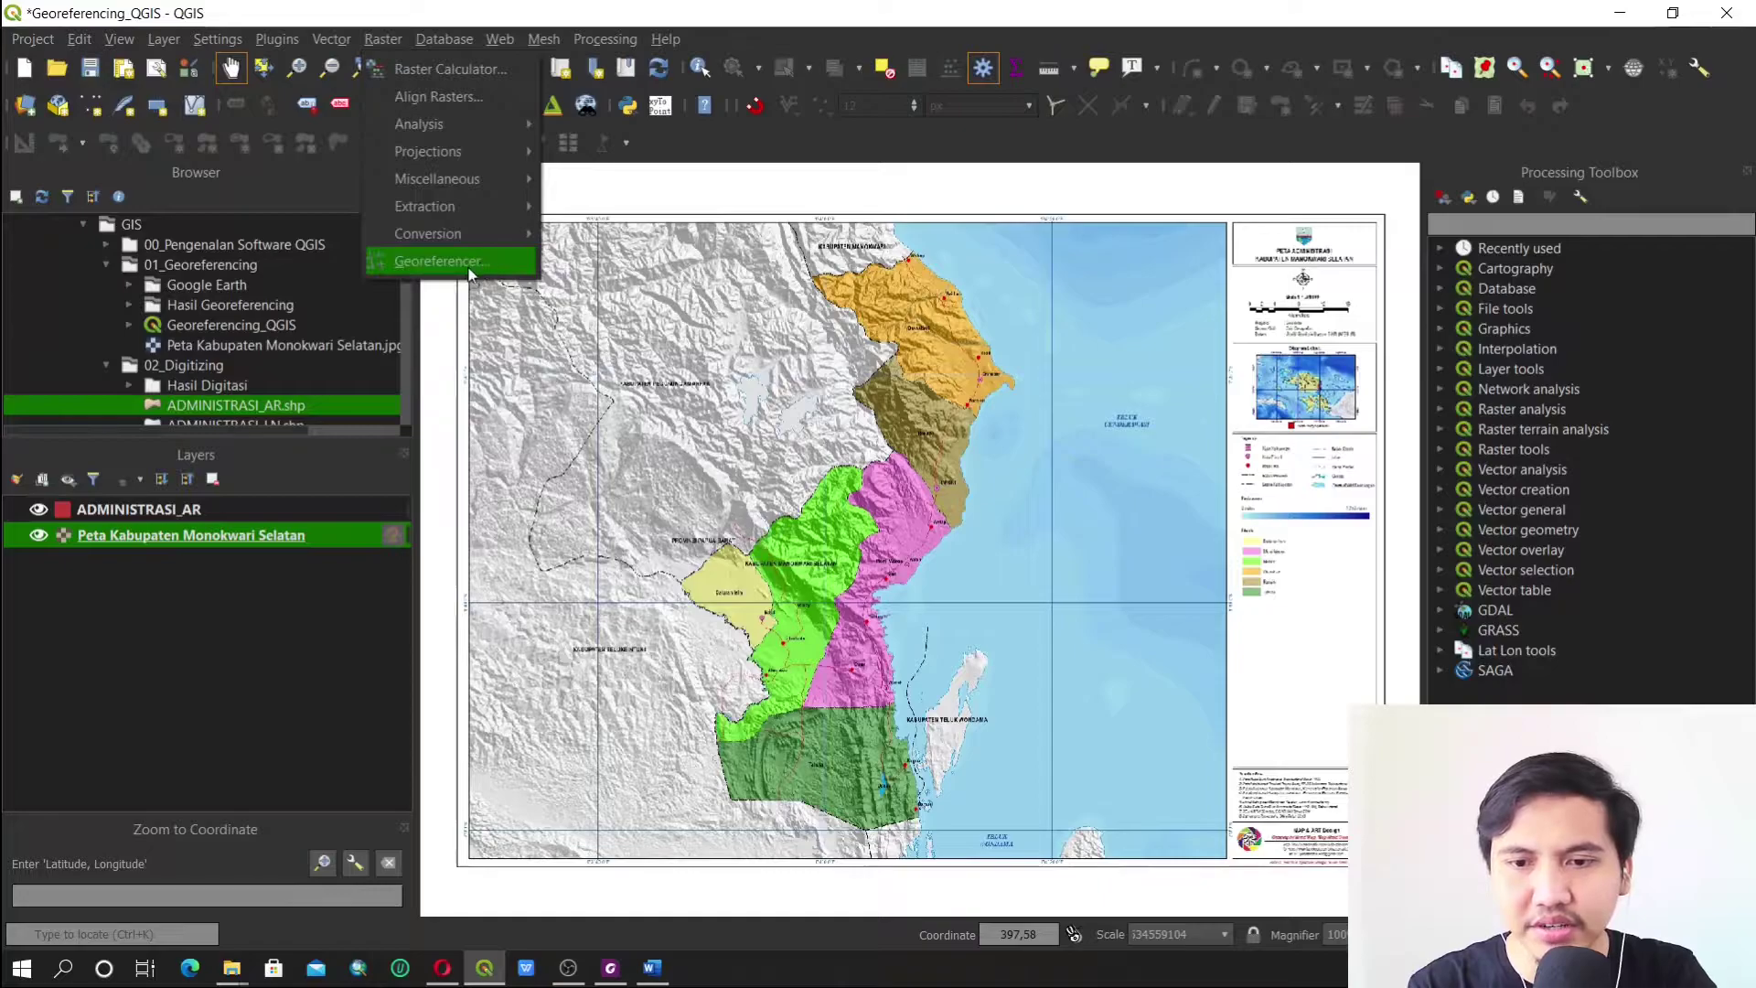
click(492, 259)
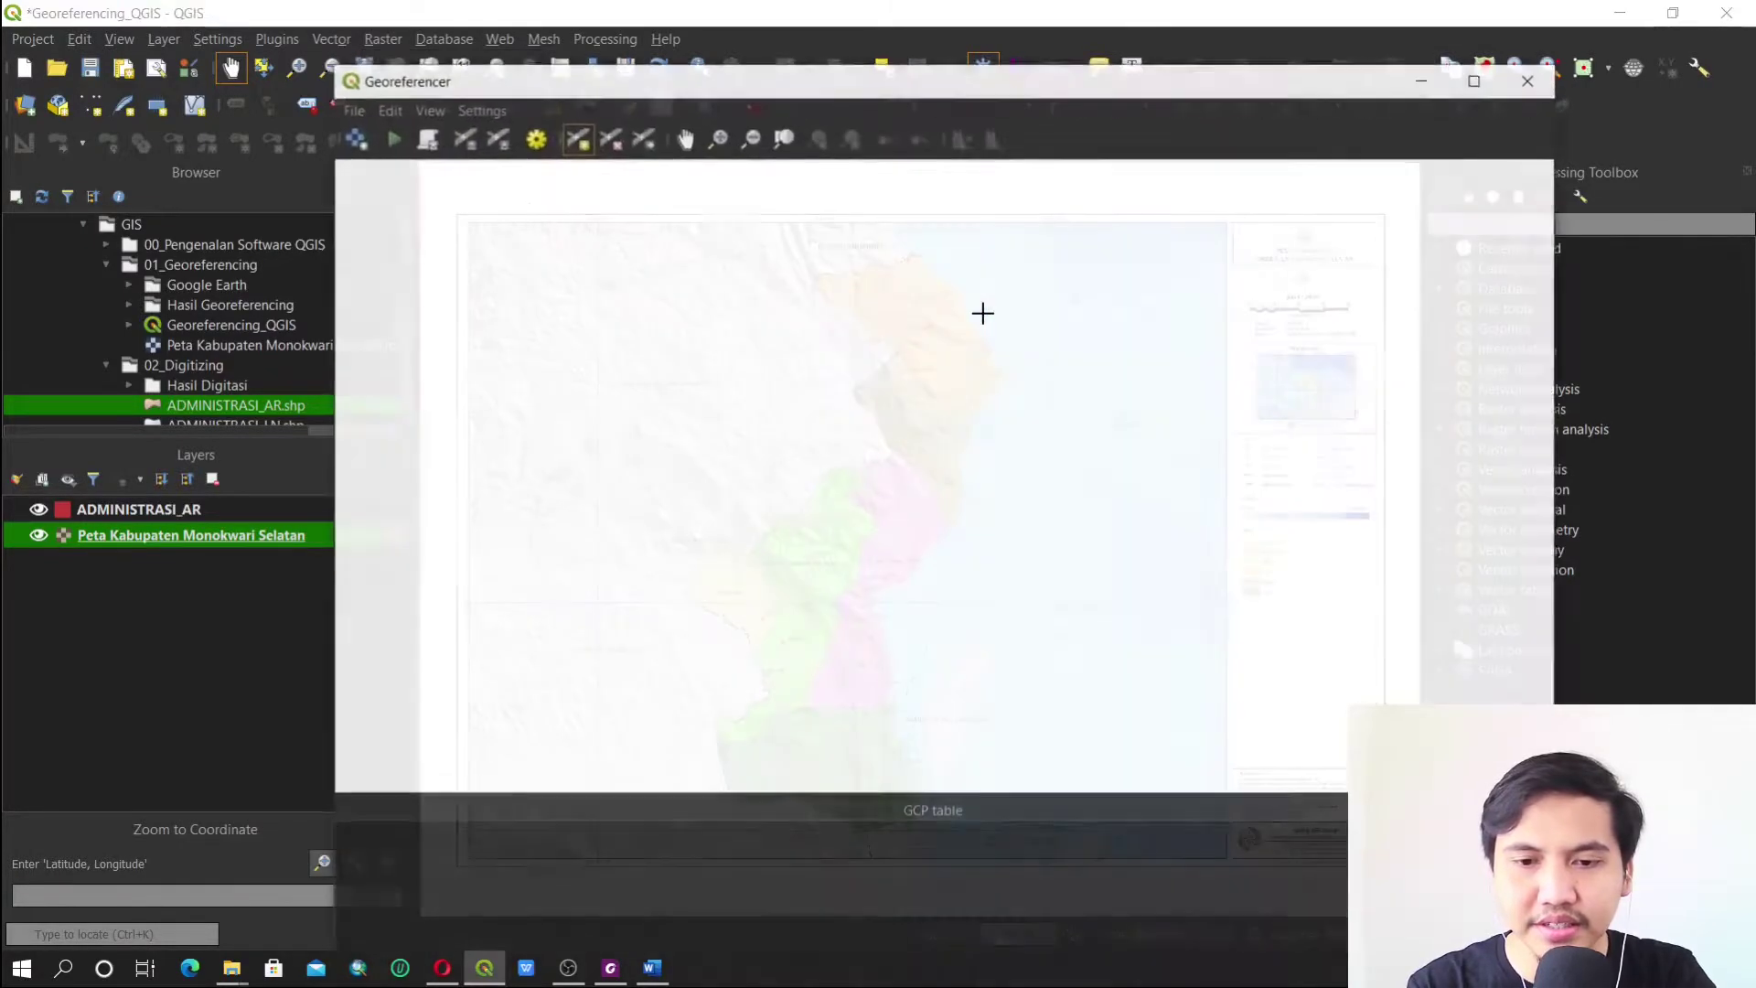
mouse_move(682, 92)
mouse_down()
mouse_move(727, 105)
mouse_move(688, 99)
mouse_up()
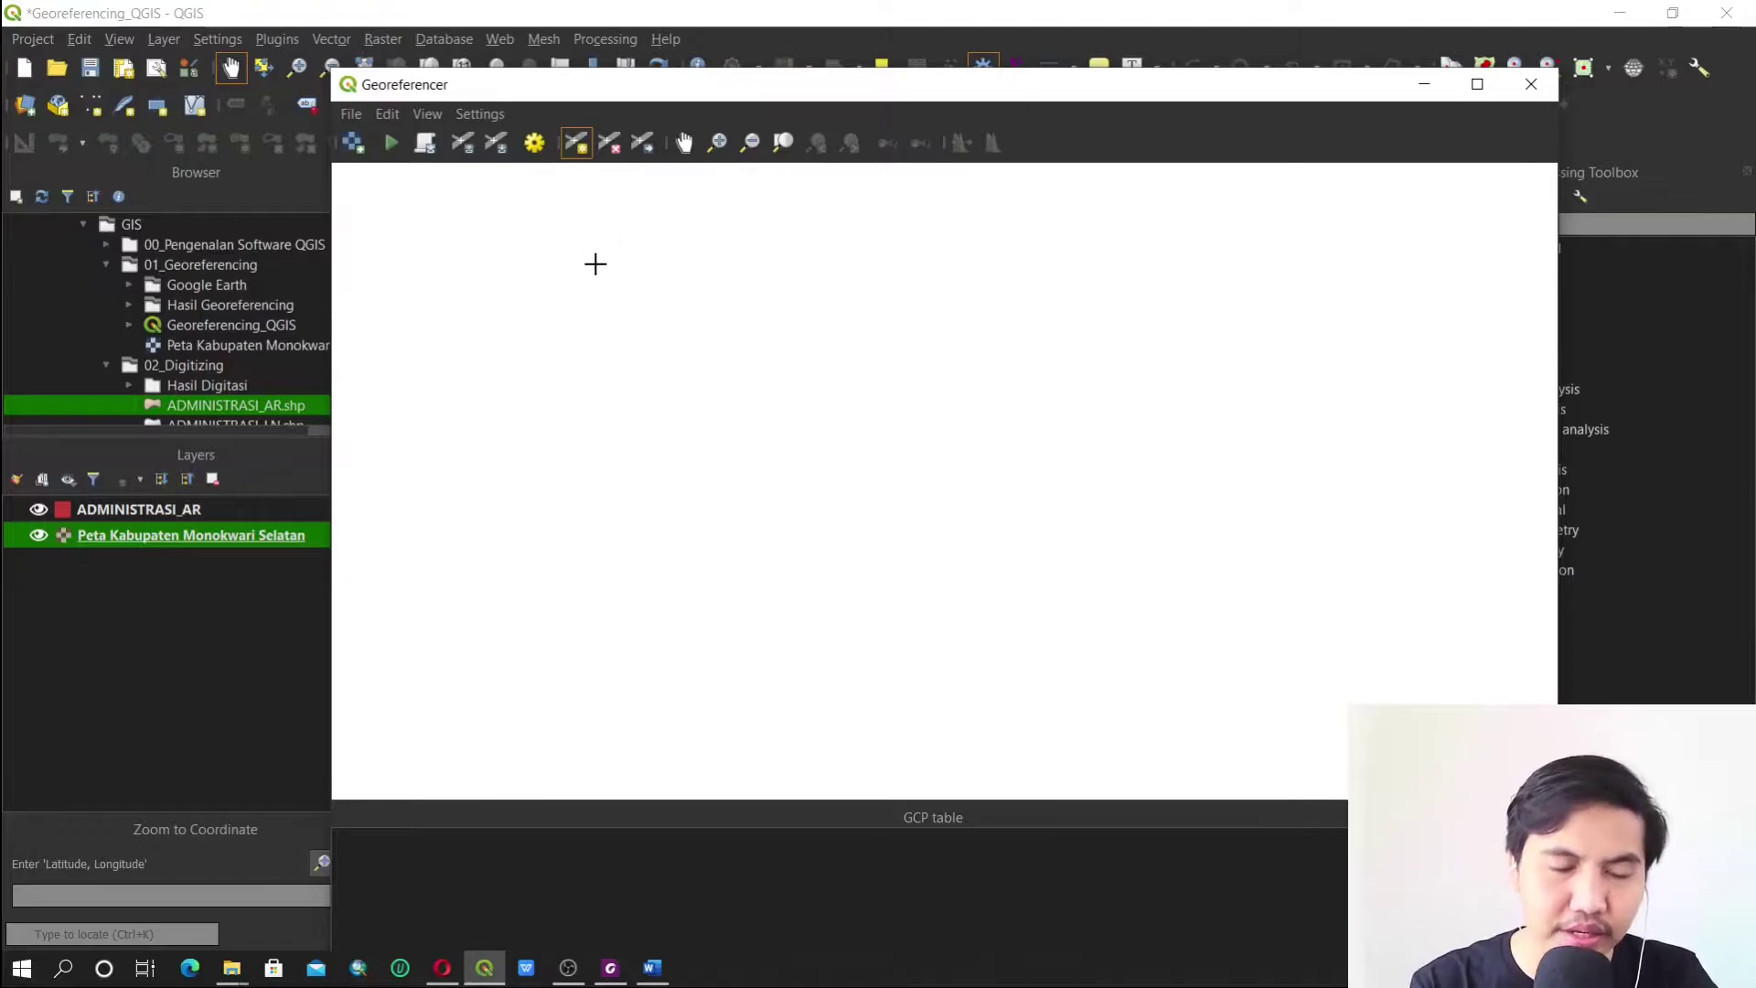
click(356, 151)
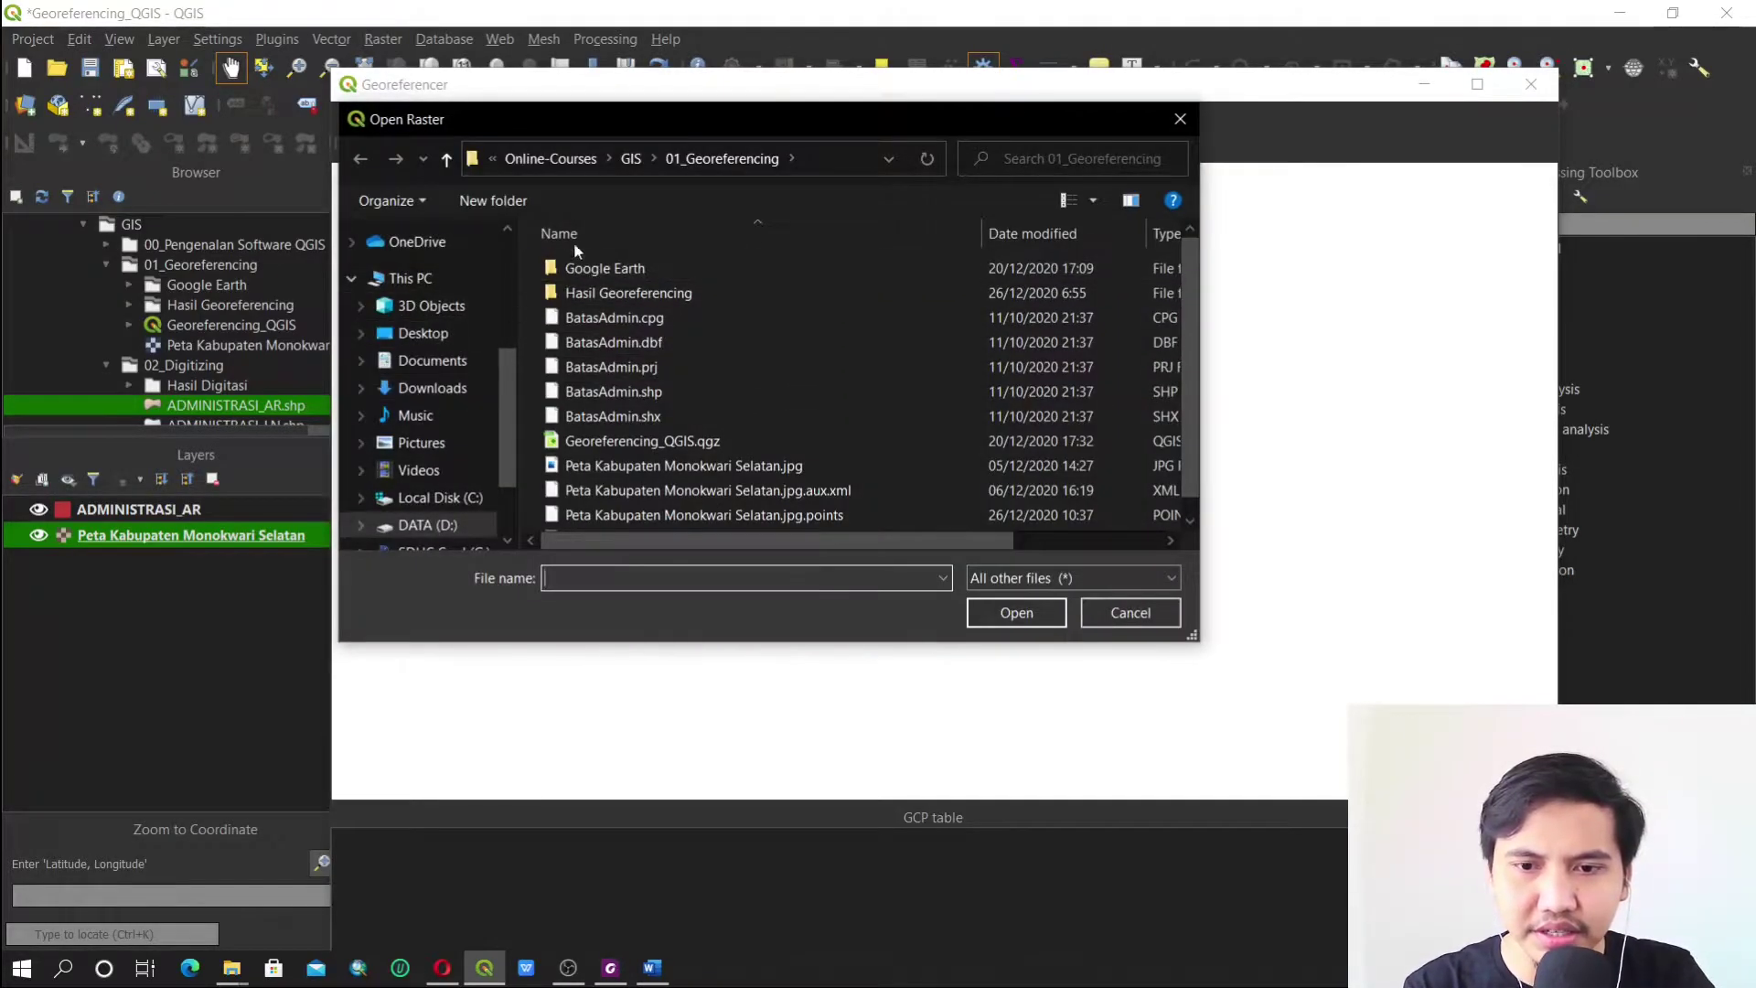
drag(503, 371, 526, 415)
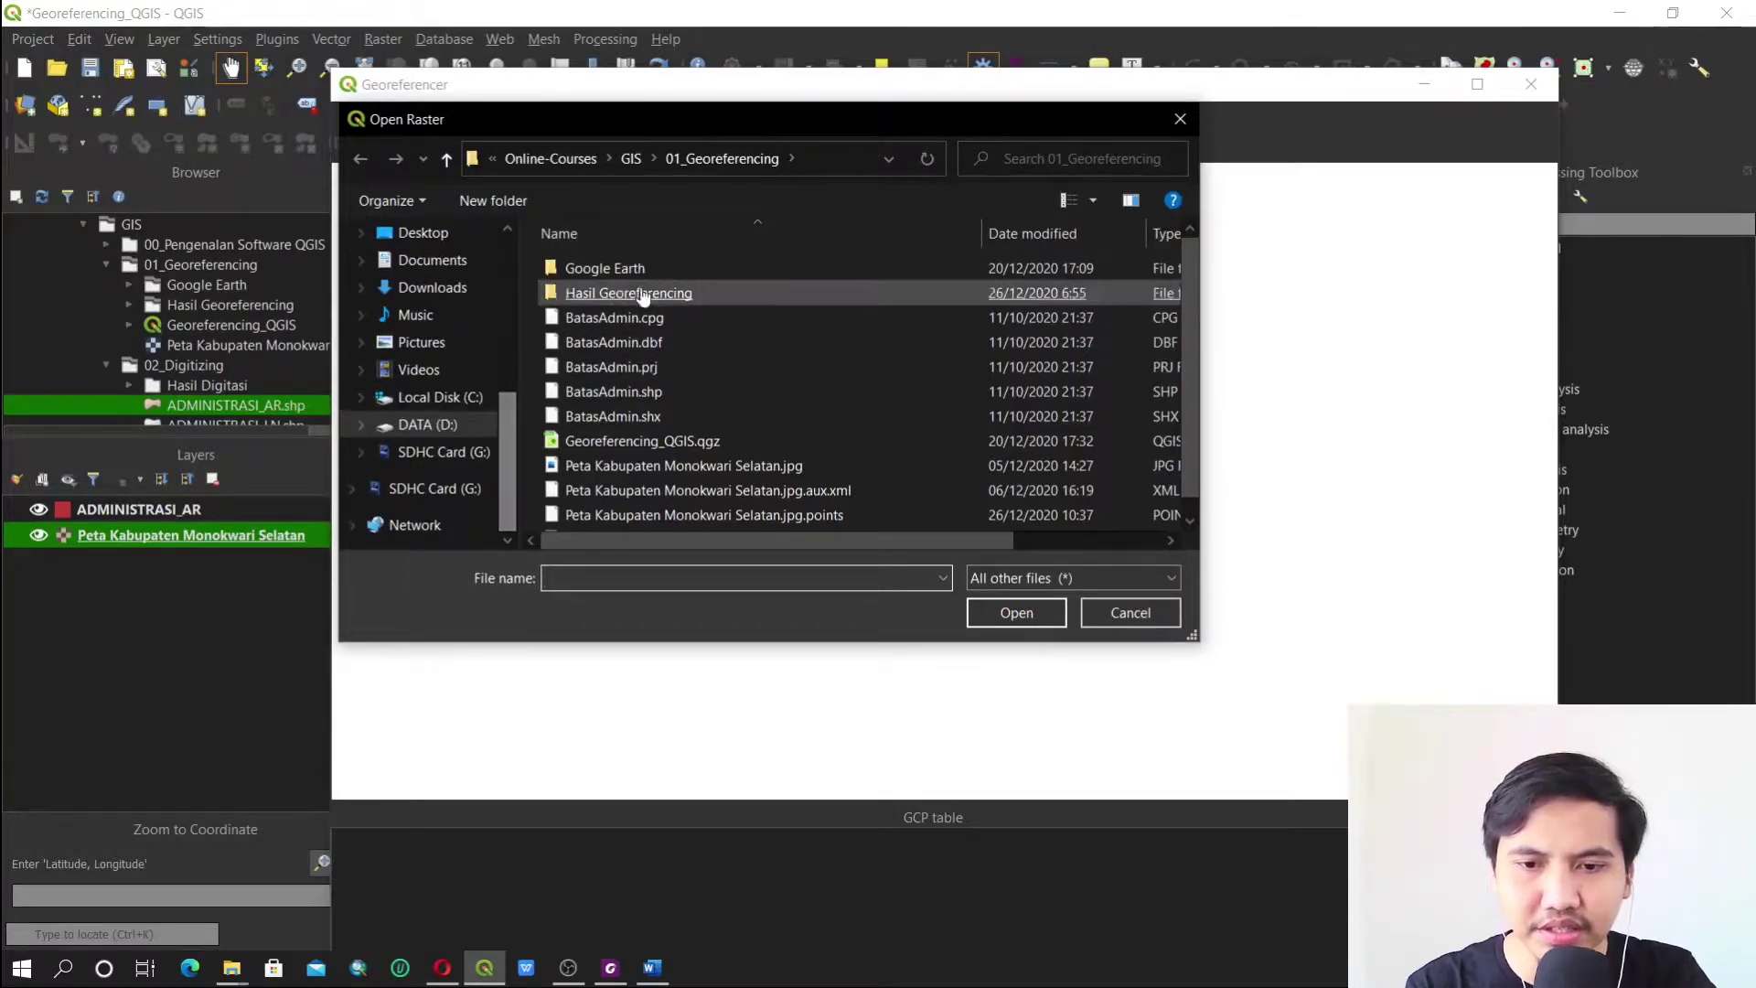
scroll(759, 349, down, 1)
double_click(700, 445)
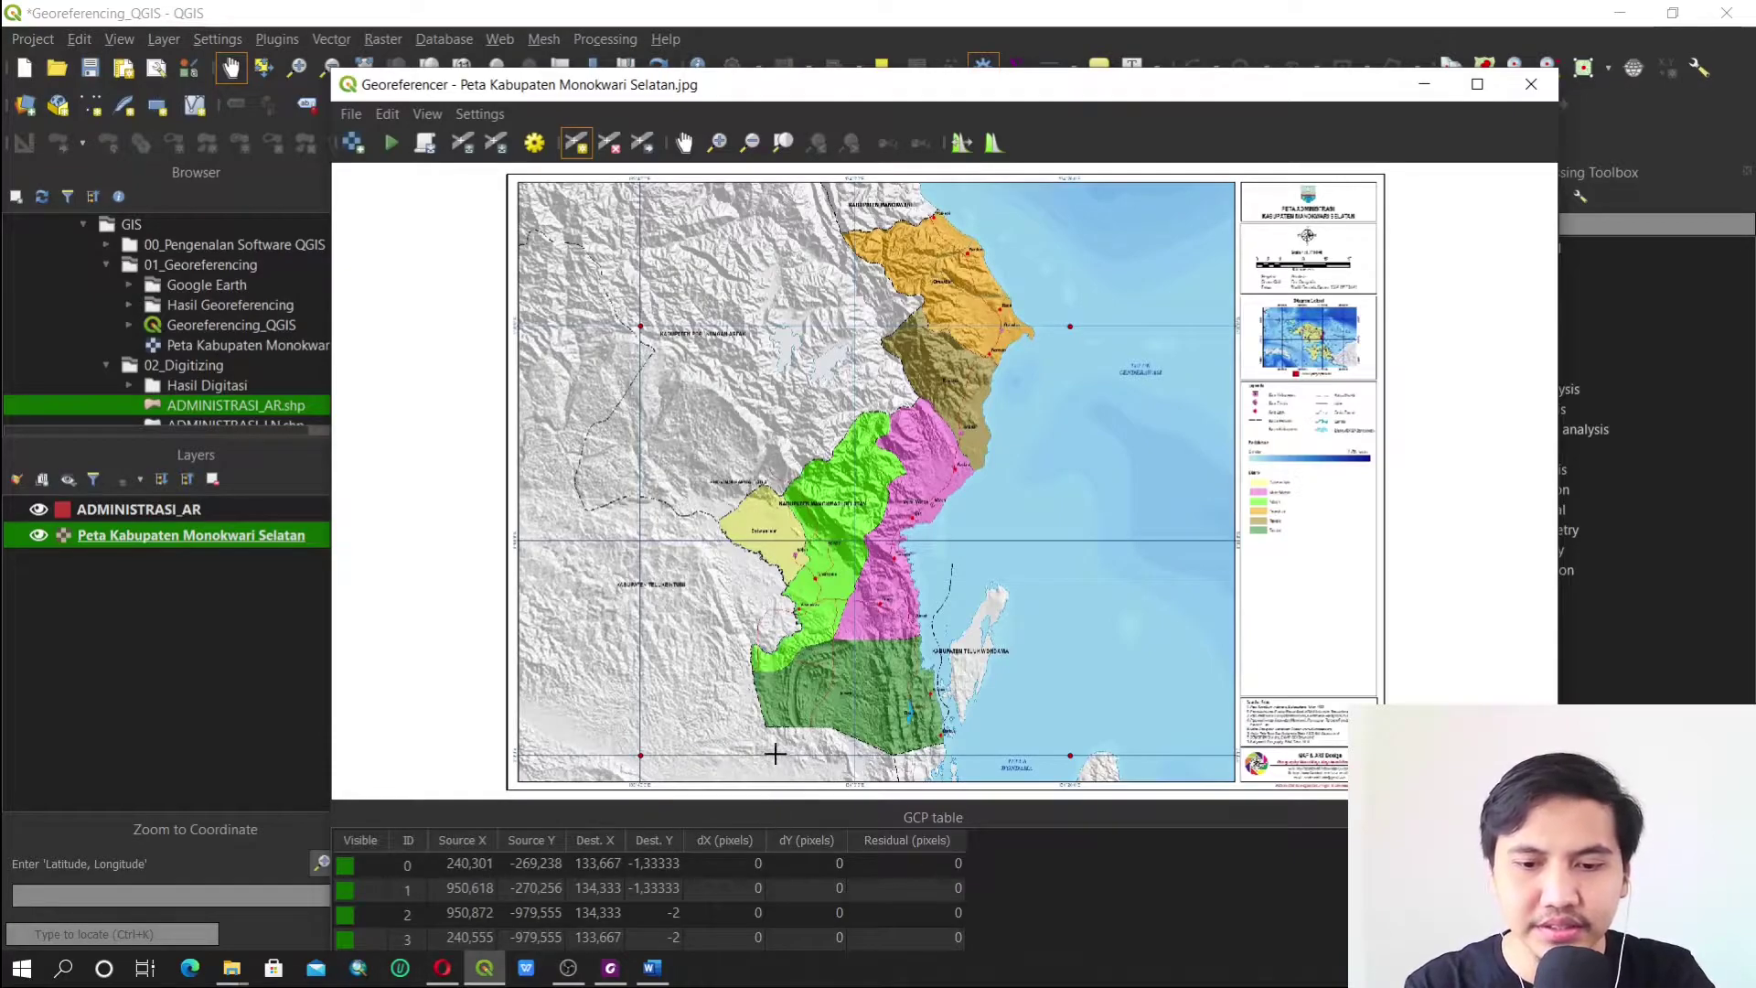
Remove all four existing ground control points from the GCP table
right_click(371, 876)
click(416, 880)
right_click(370, 876)
click(416, 880)
right_click(370, 876)
click(413, 879)
right_click(385, 876)
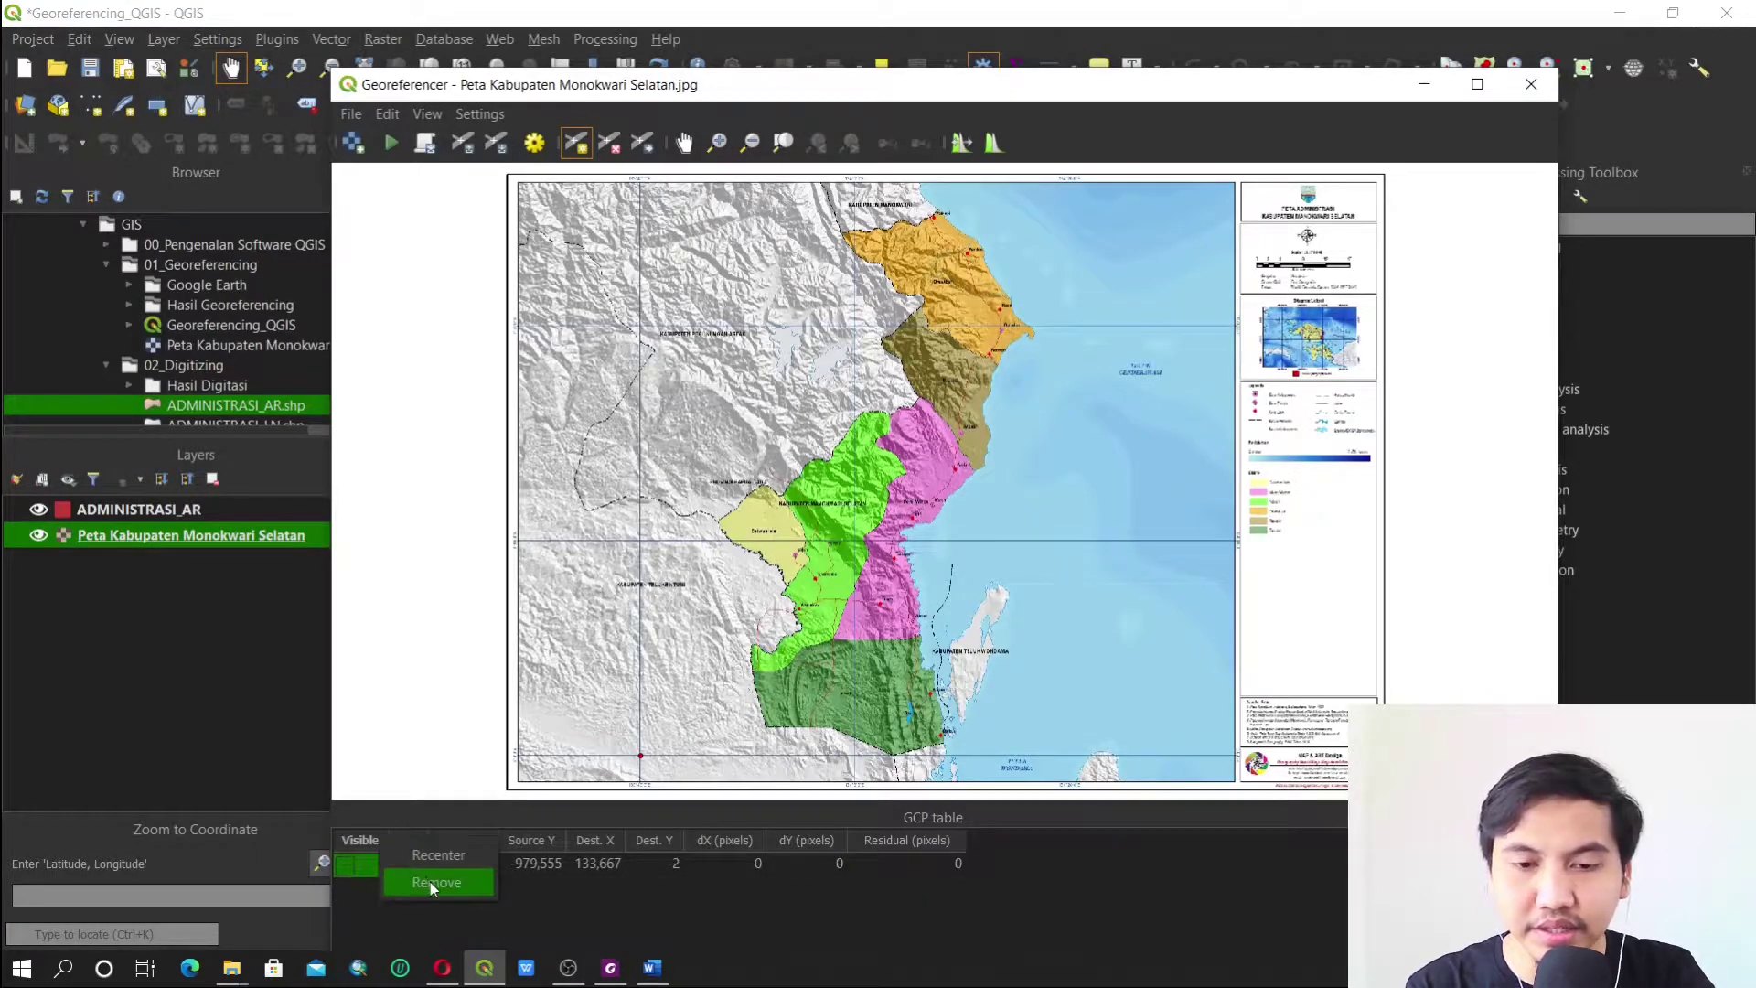
click(434, 882)
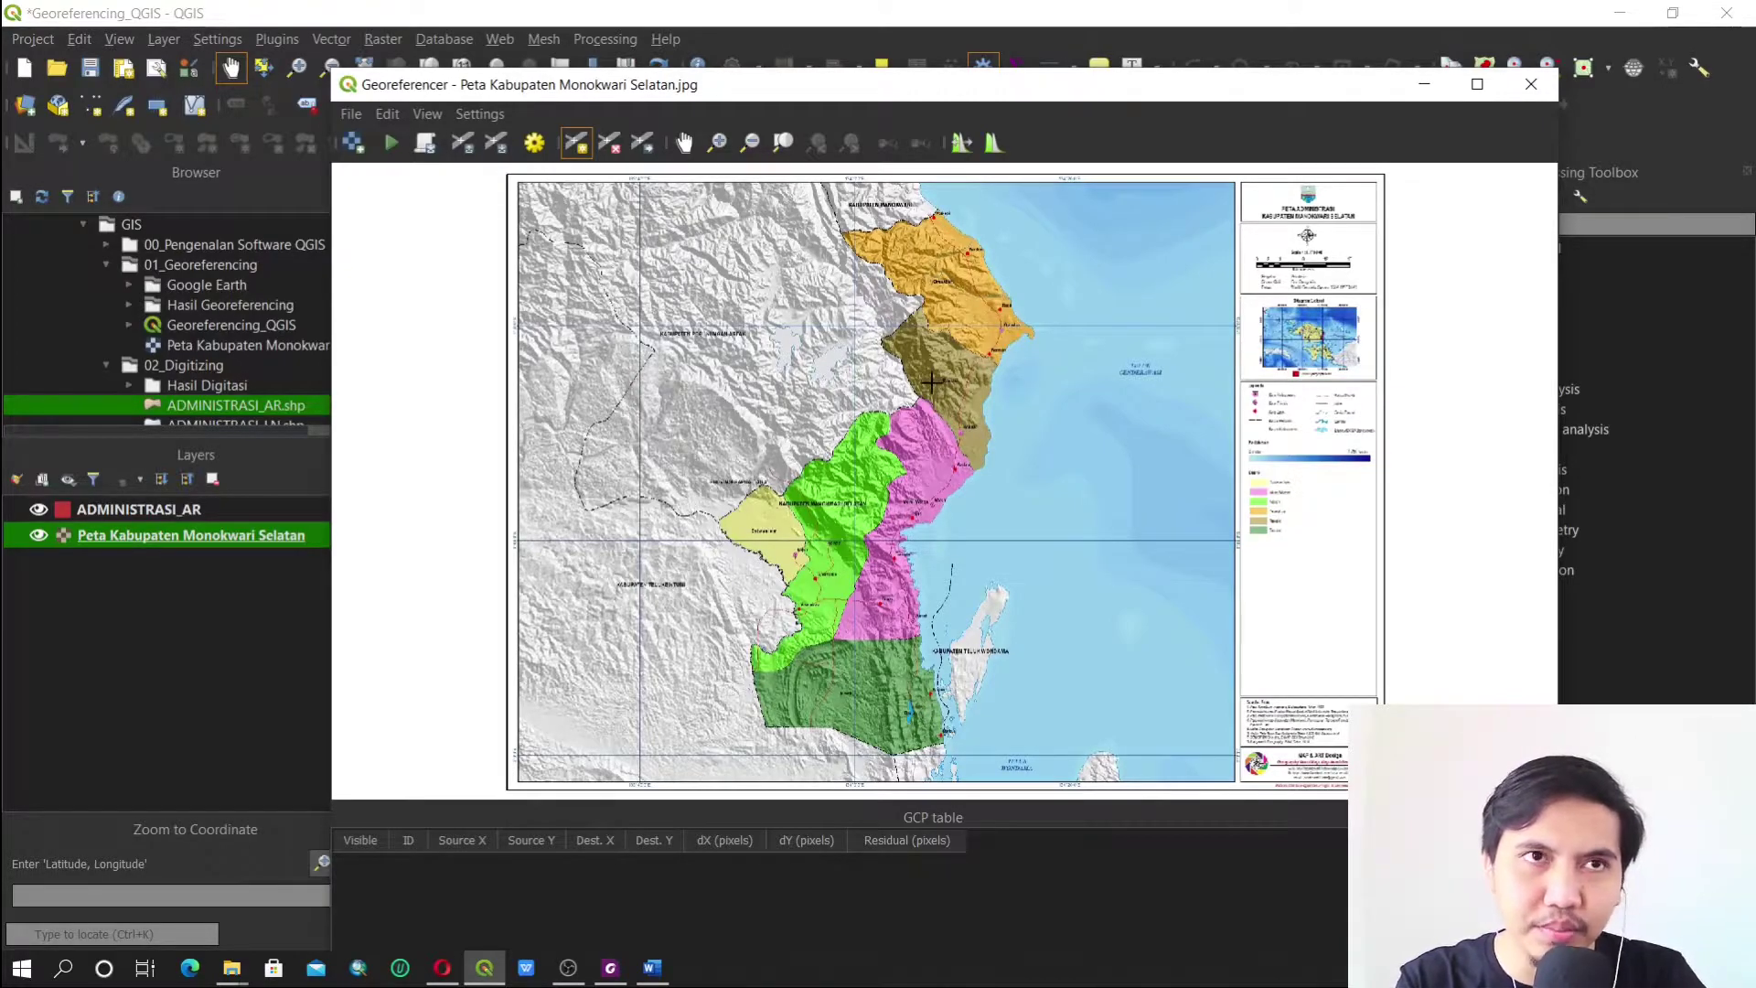
click(536, 146)
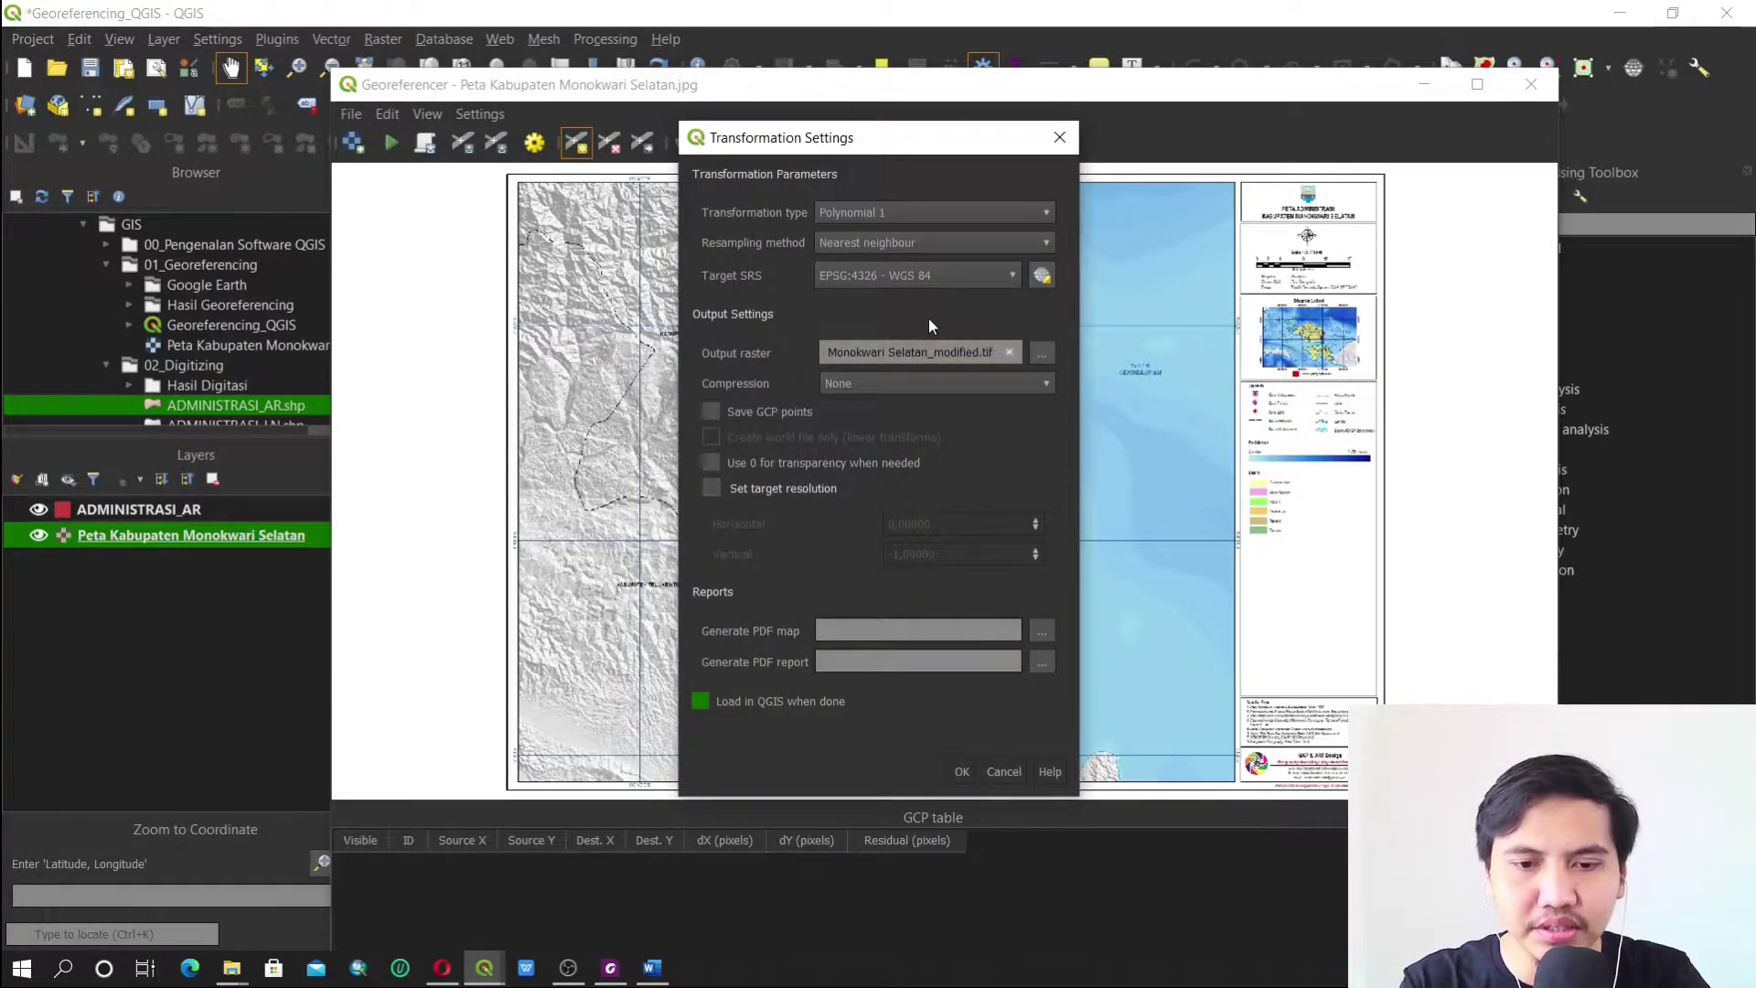
click(997, 769)
click(584, 147)
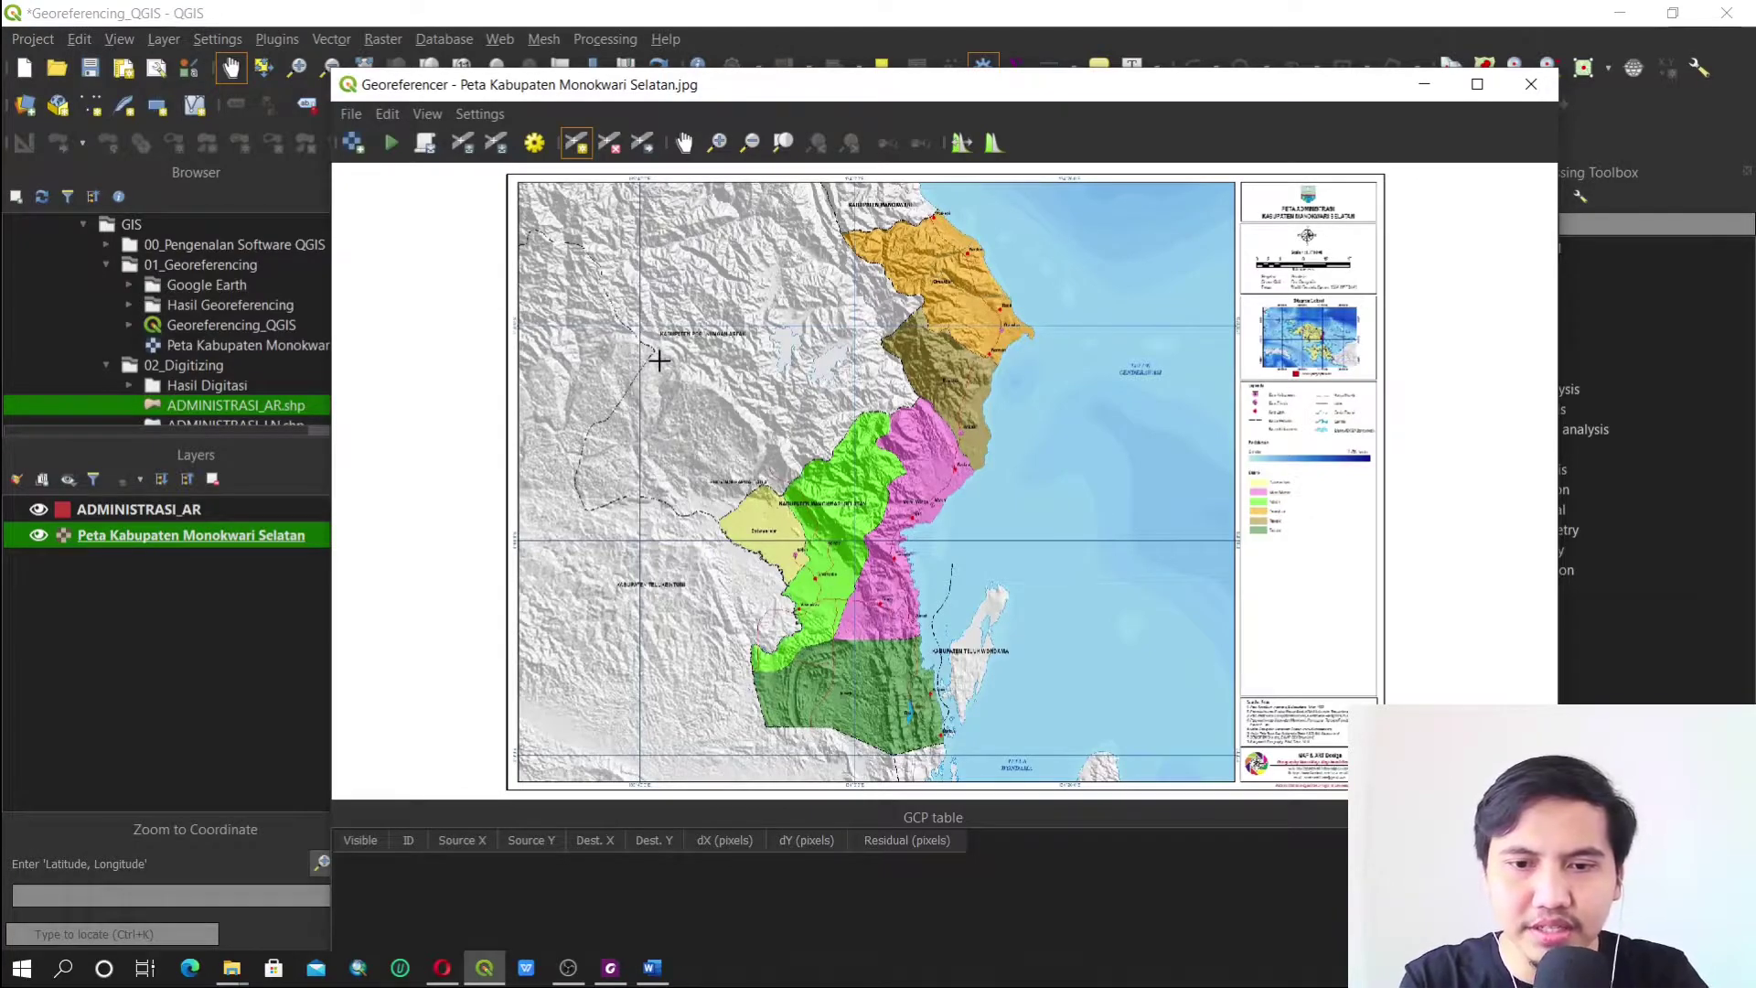
Configure the transformation settings with Polynomial 1 as the transformation type and Nearest neighbour as the resampling method
click(534, 144)
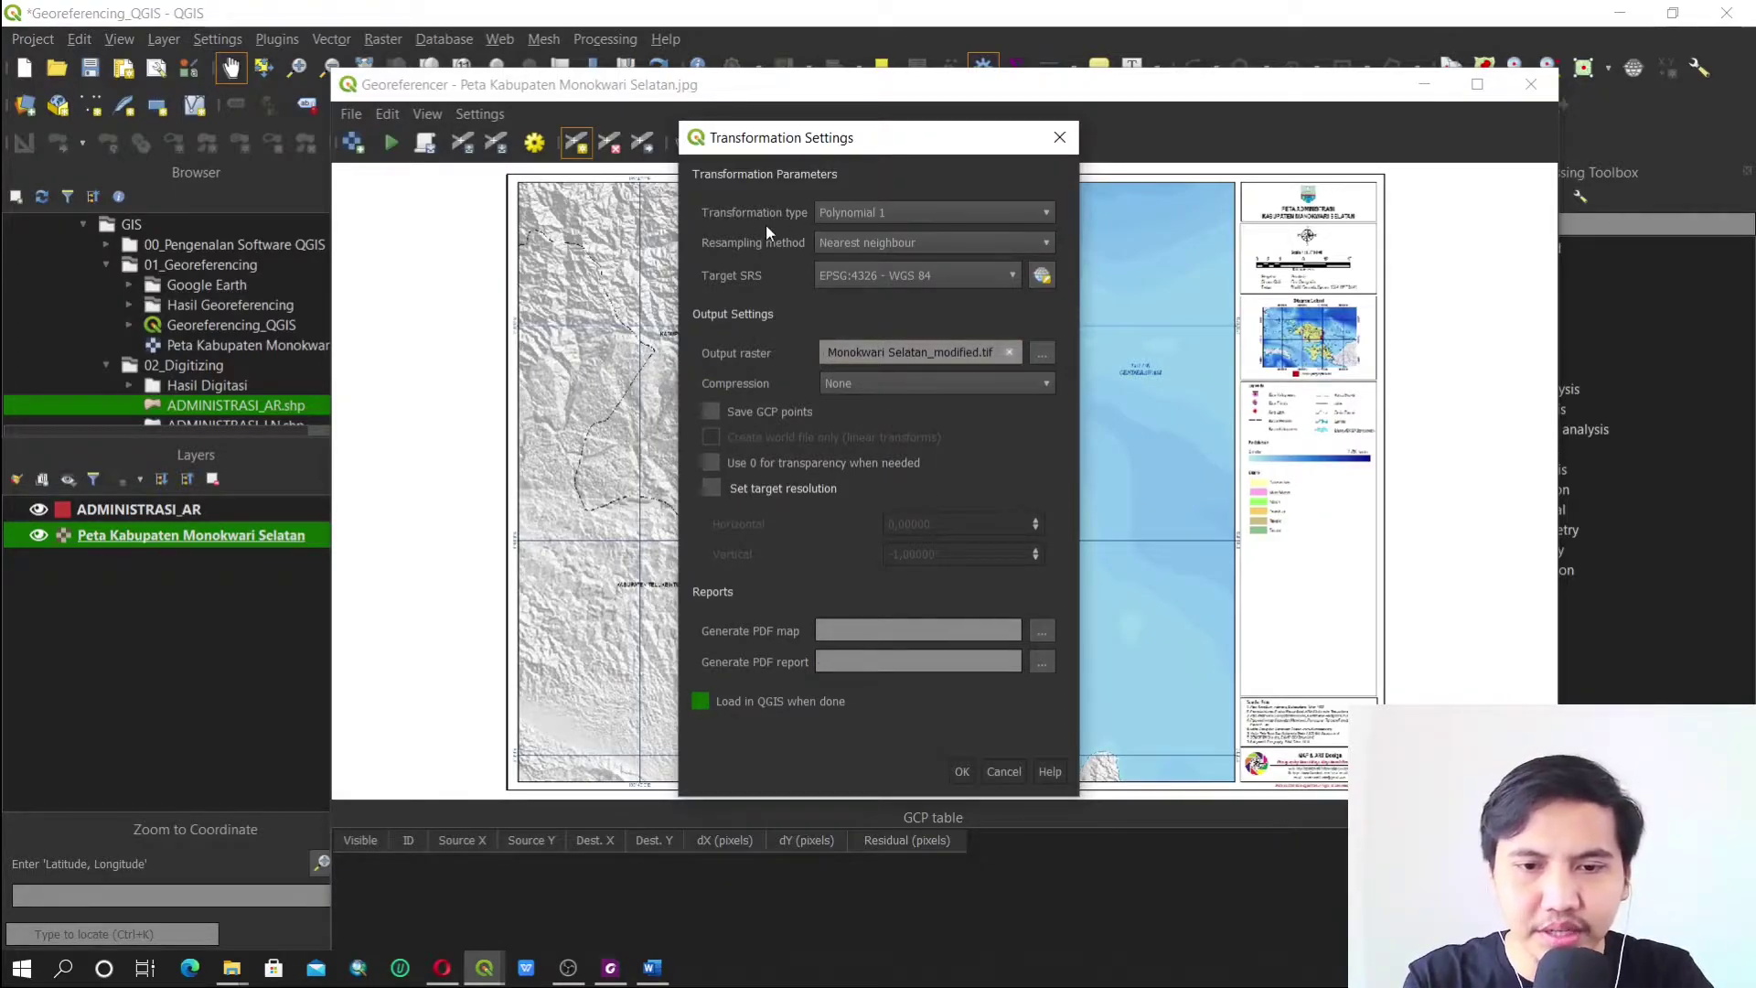
click(985, 225)
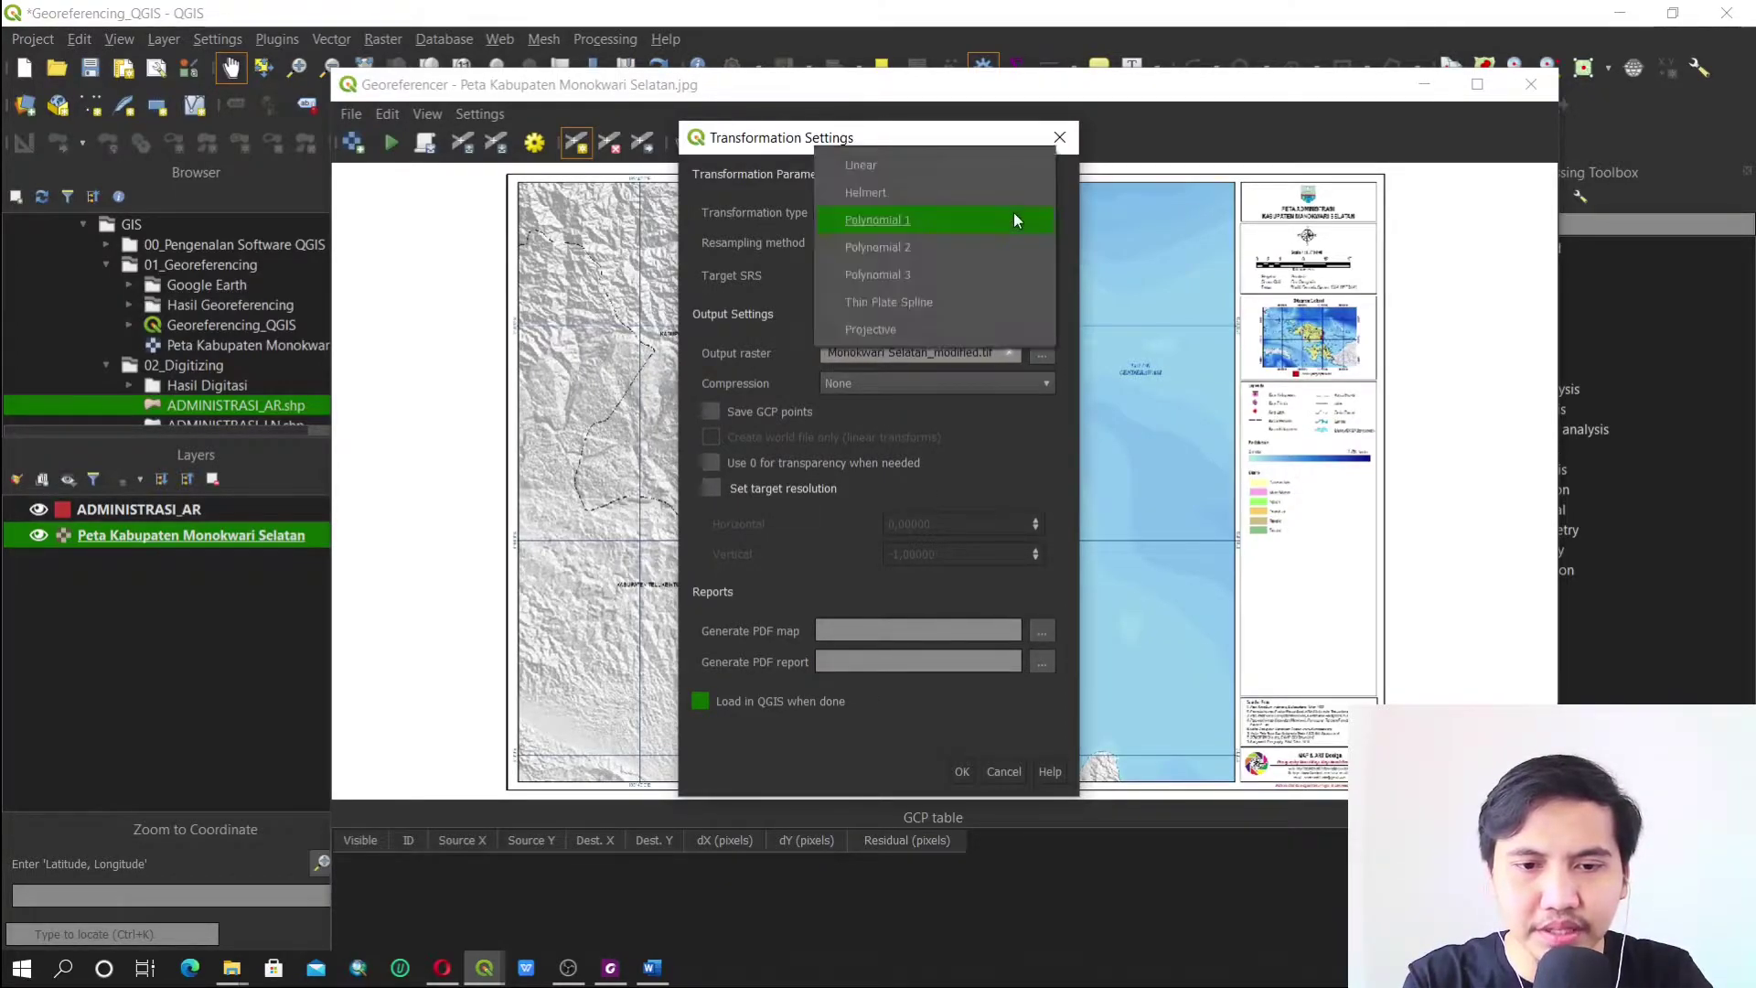
click(900, 223)
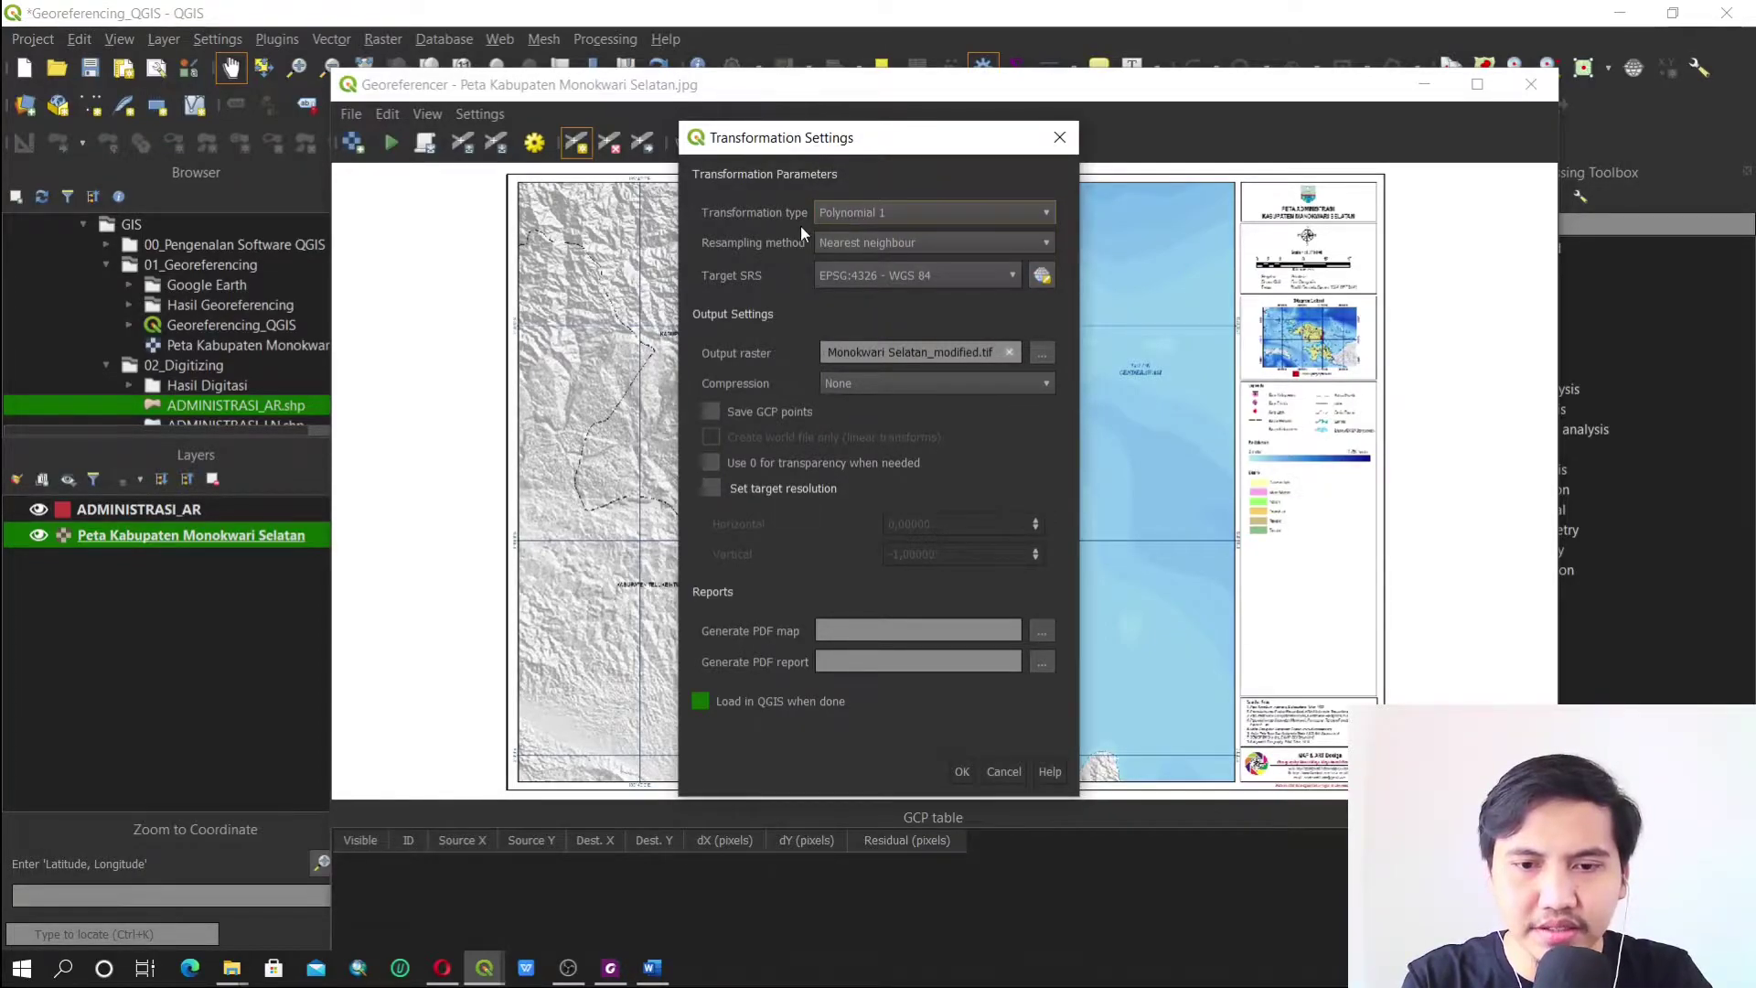
click(848, 217)
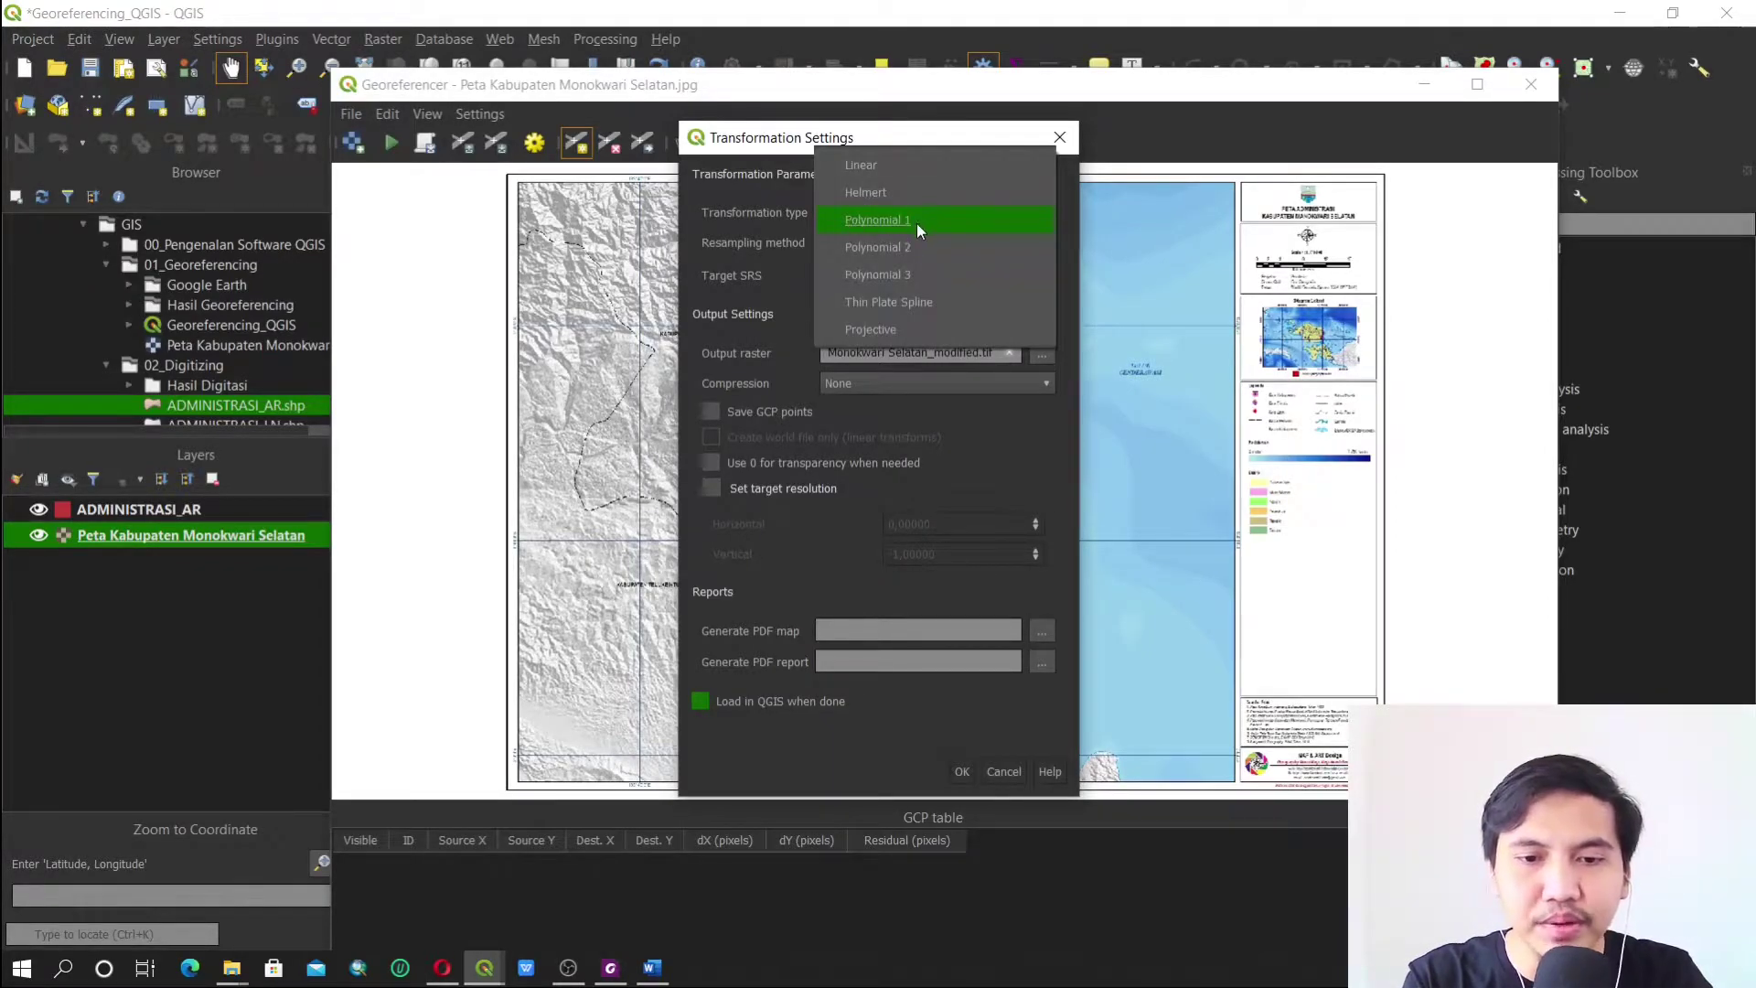
click(831, 225)
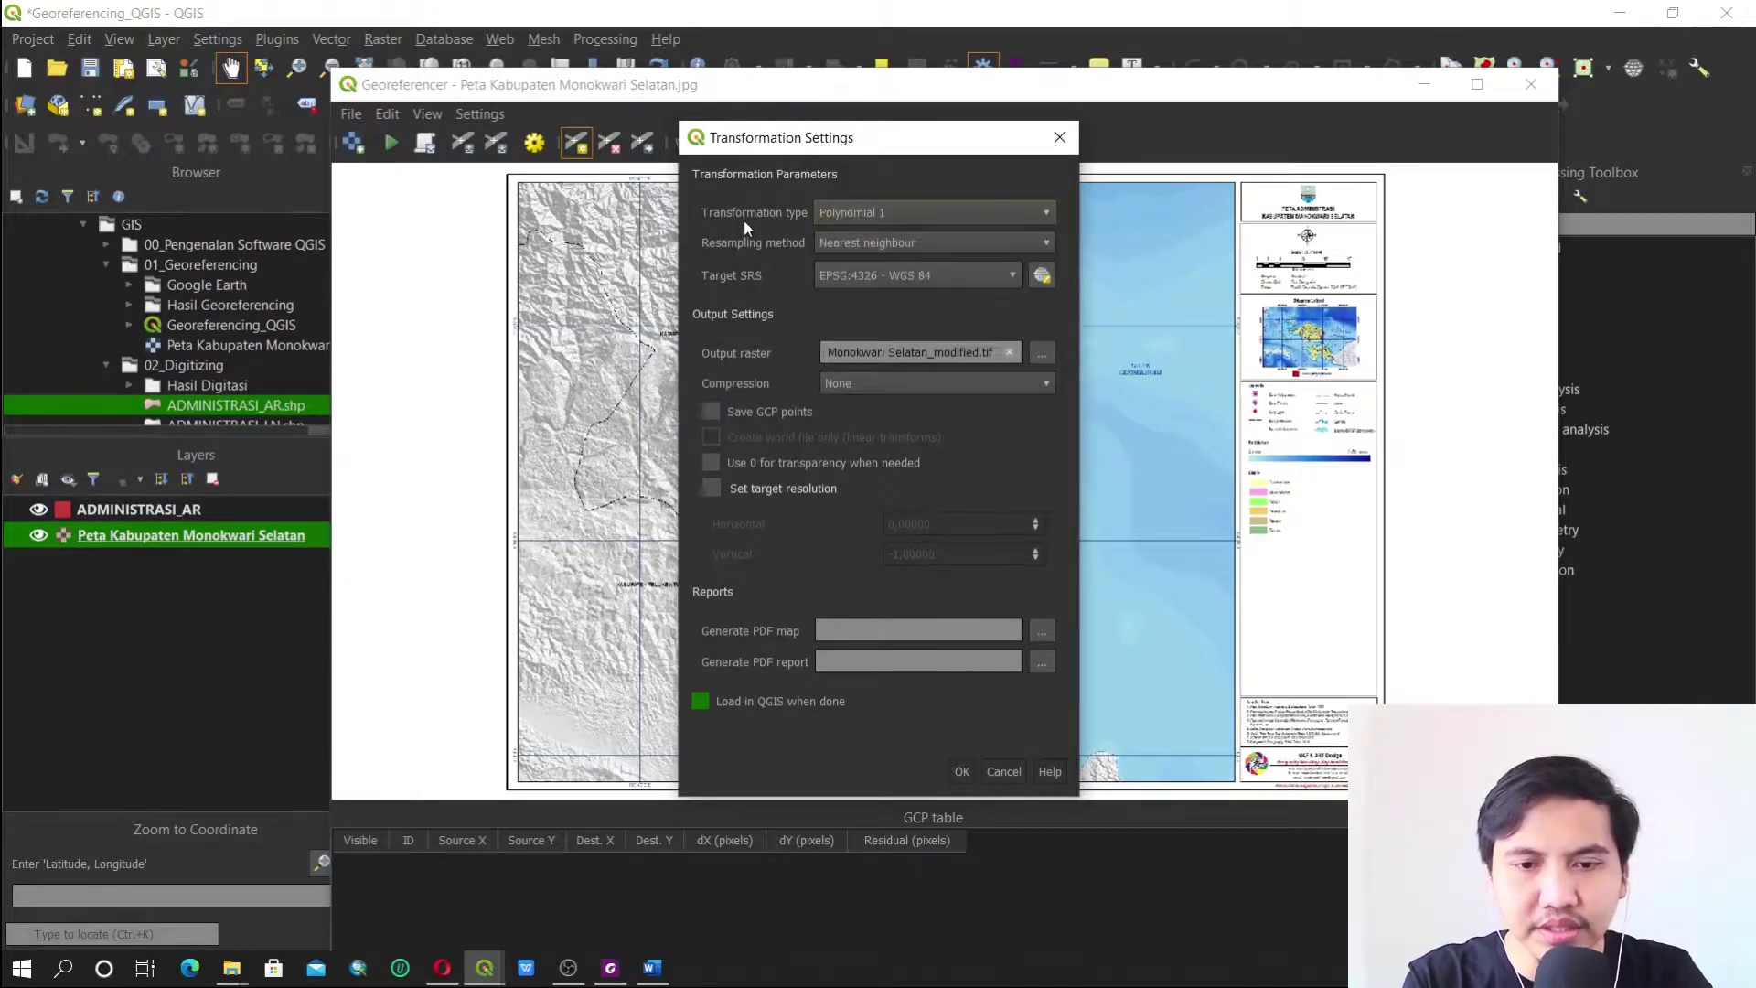
click(1015, 242)
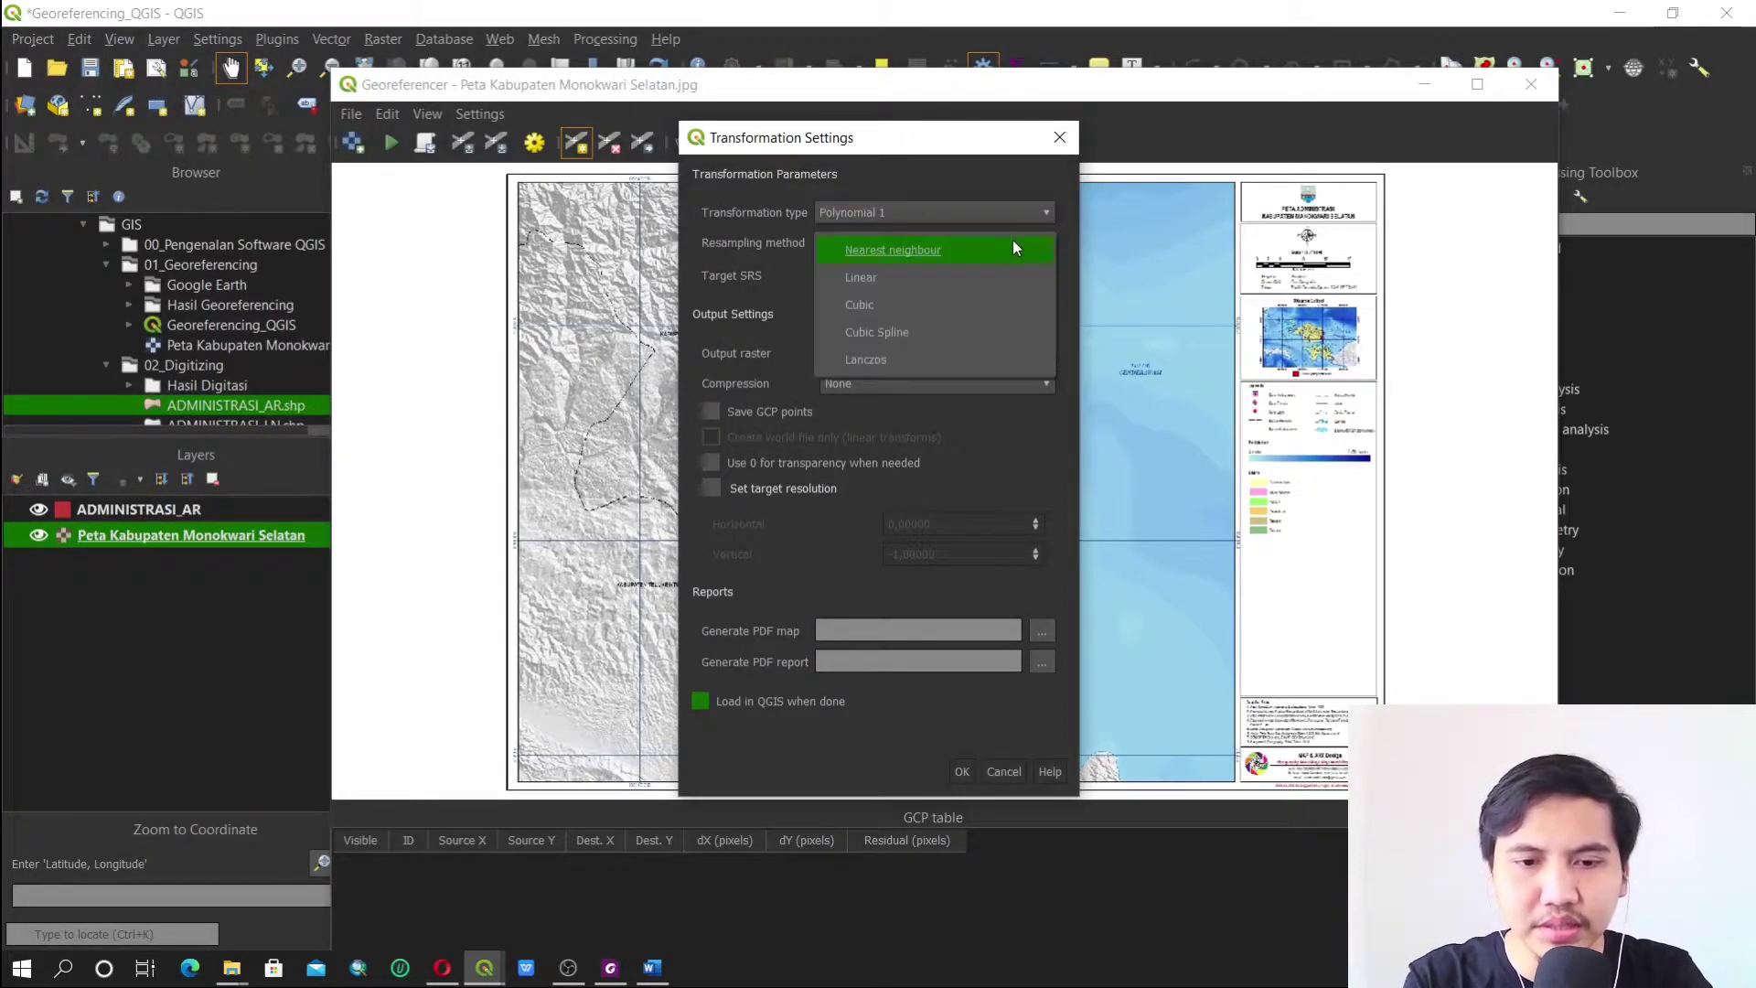
click(926, 252)
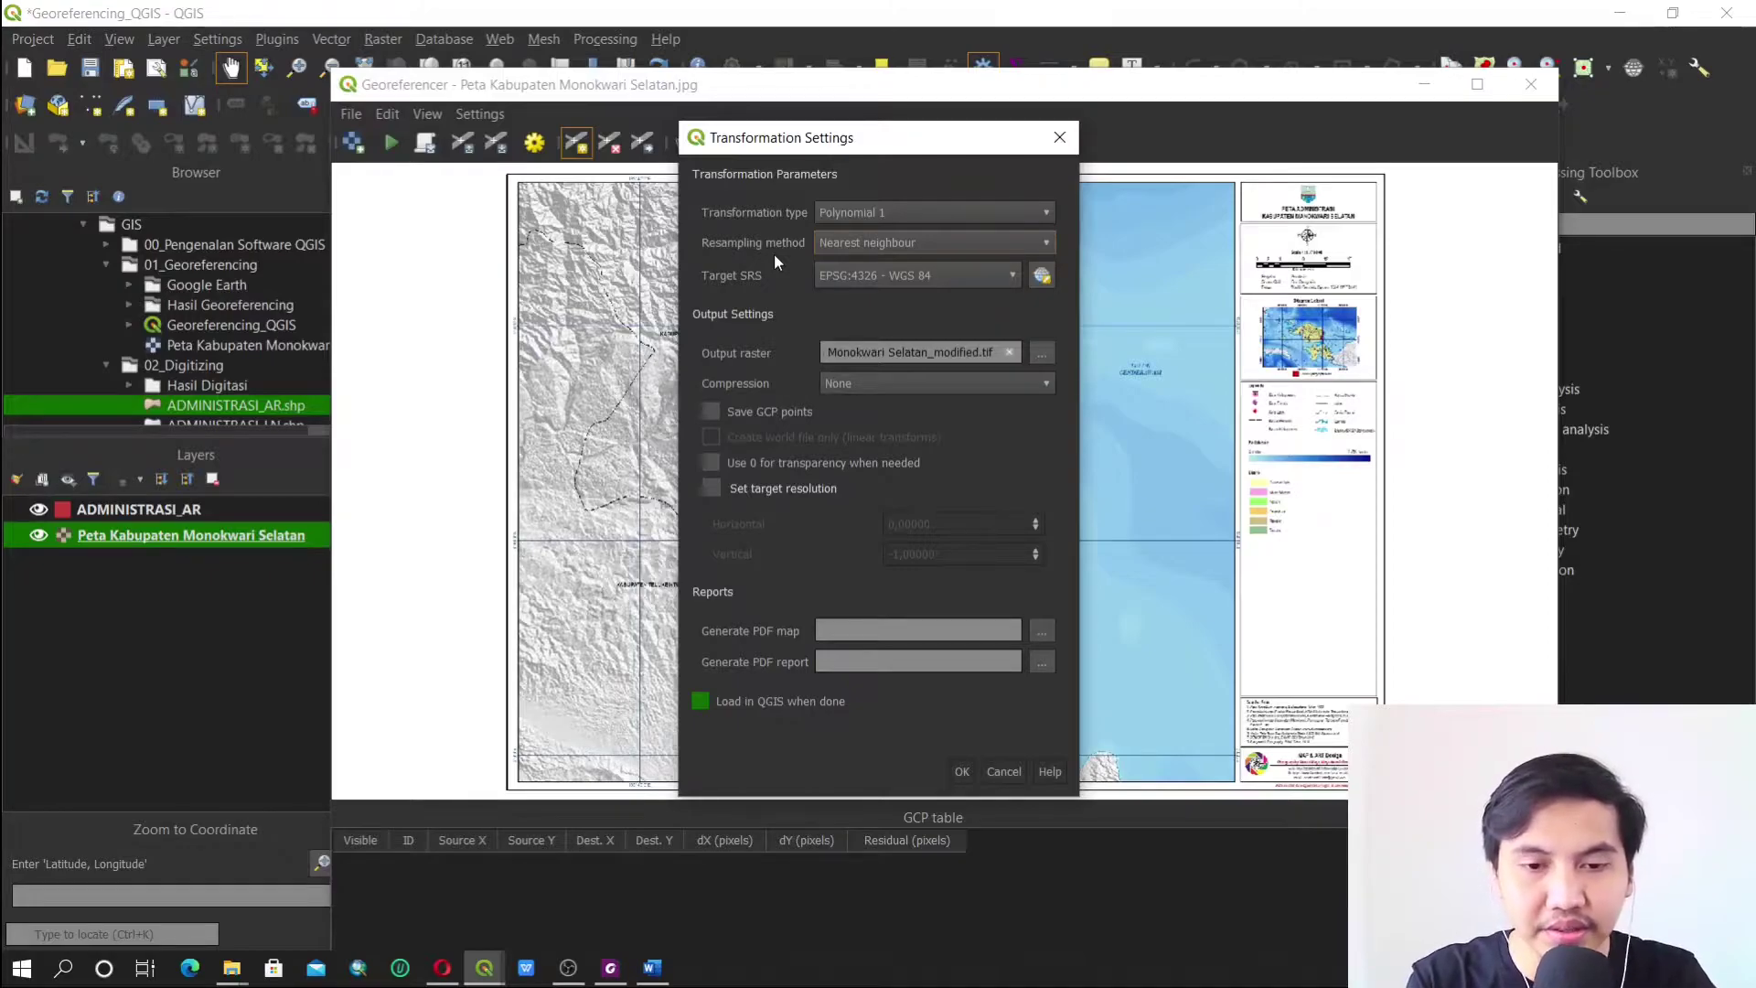
Examine the map's coordinate grid labels up close and compare them with the target SRS in the transformation settings
drag(809, 137, 1170, 134)
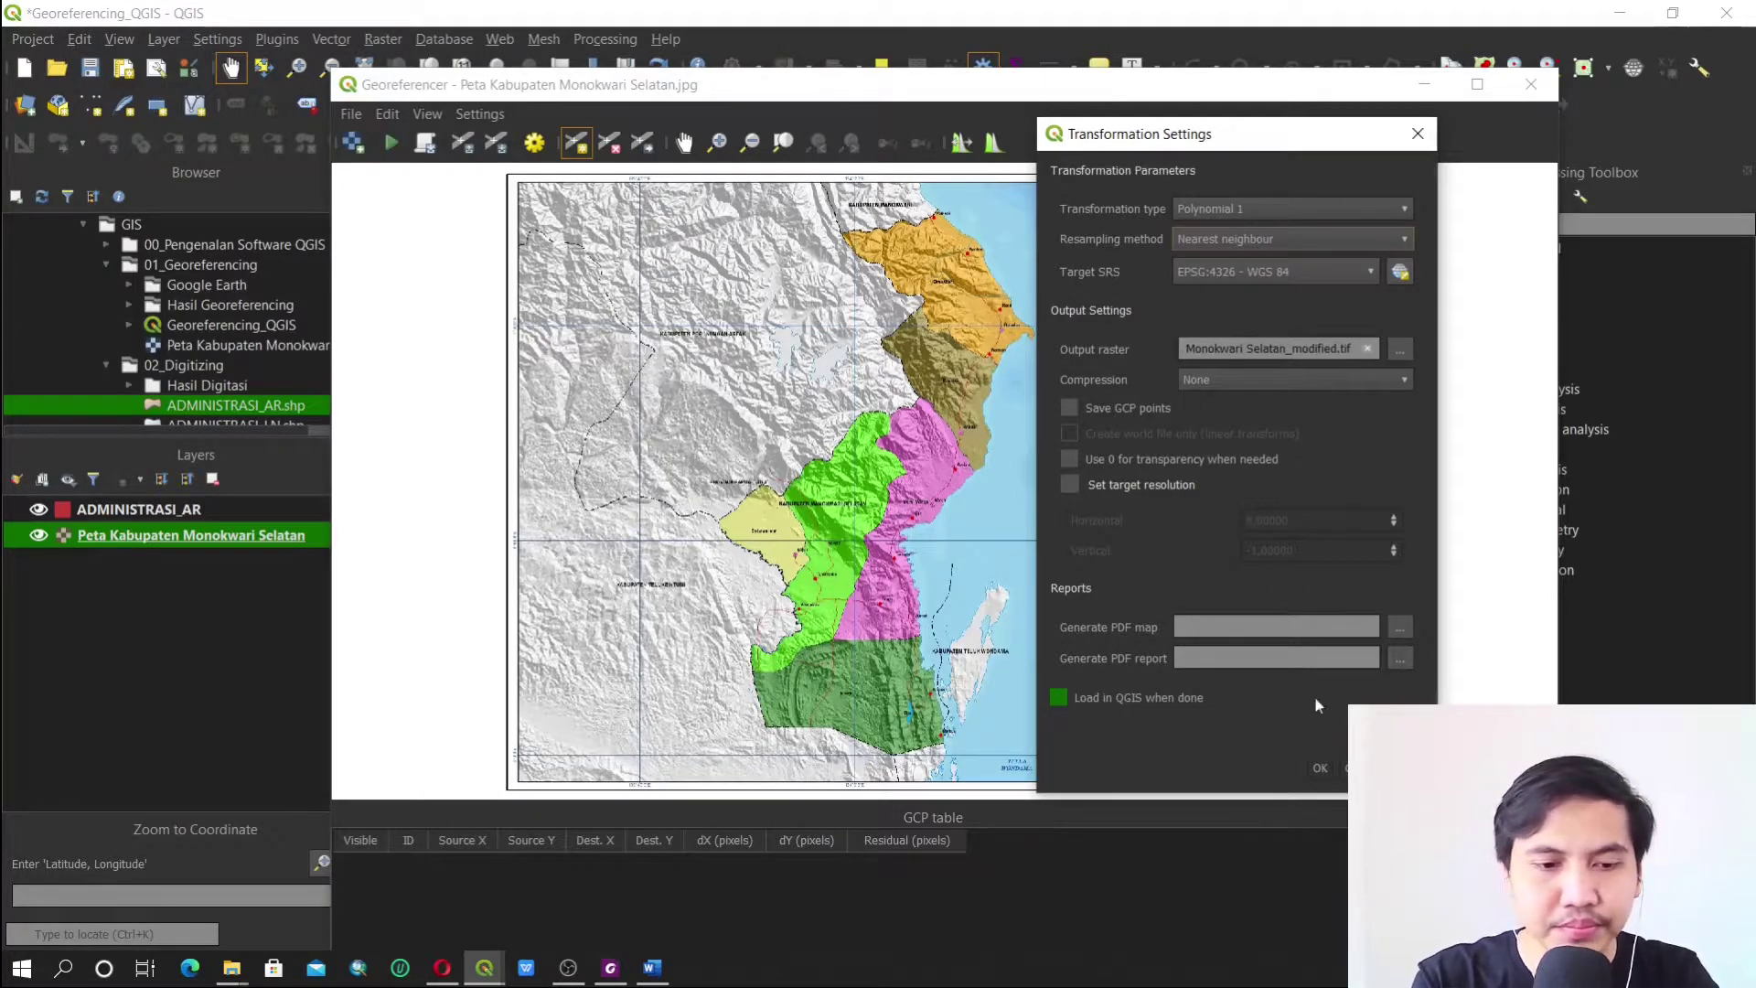
key(Escape)
scroll(580, 184, up, 2)
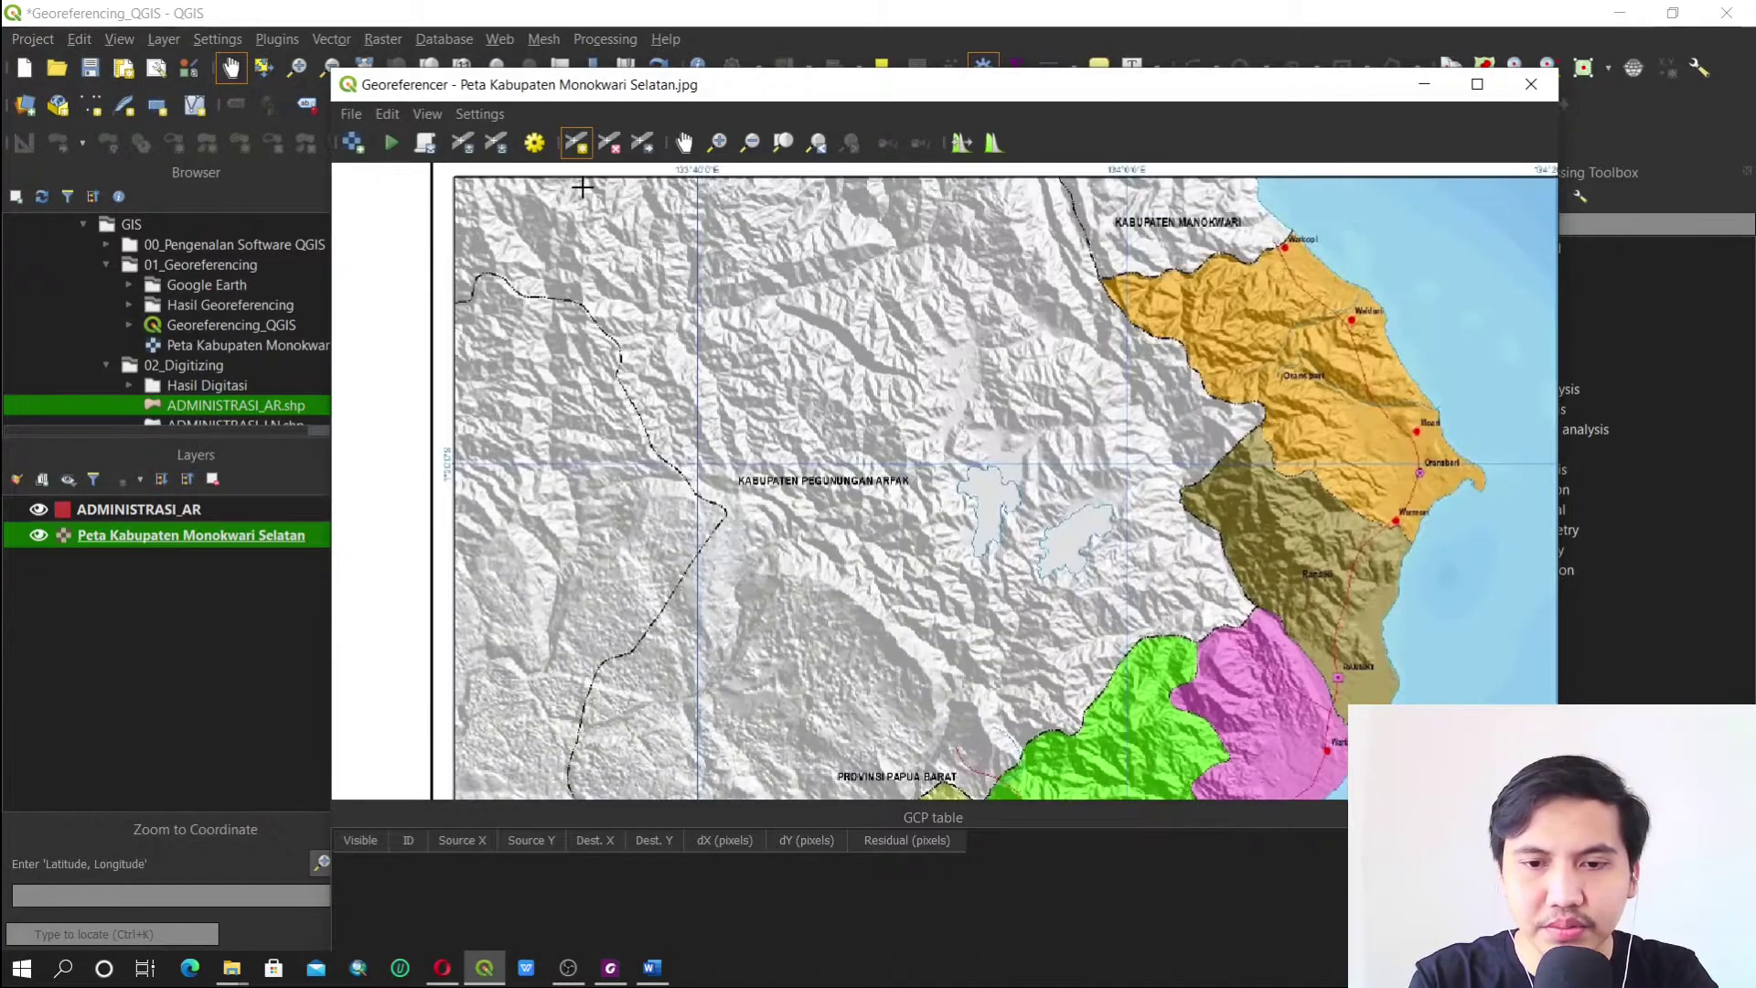
scroll(599, 196, up, 2)
scroll(625, 371, up, 2)
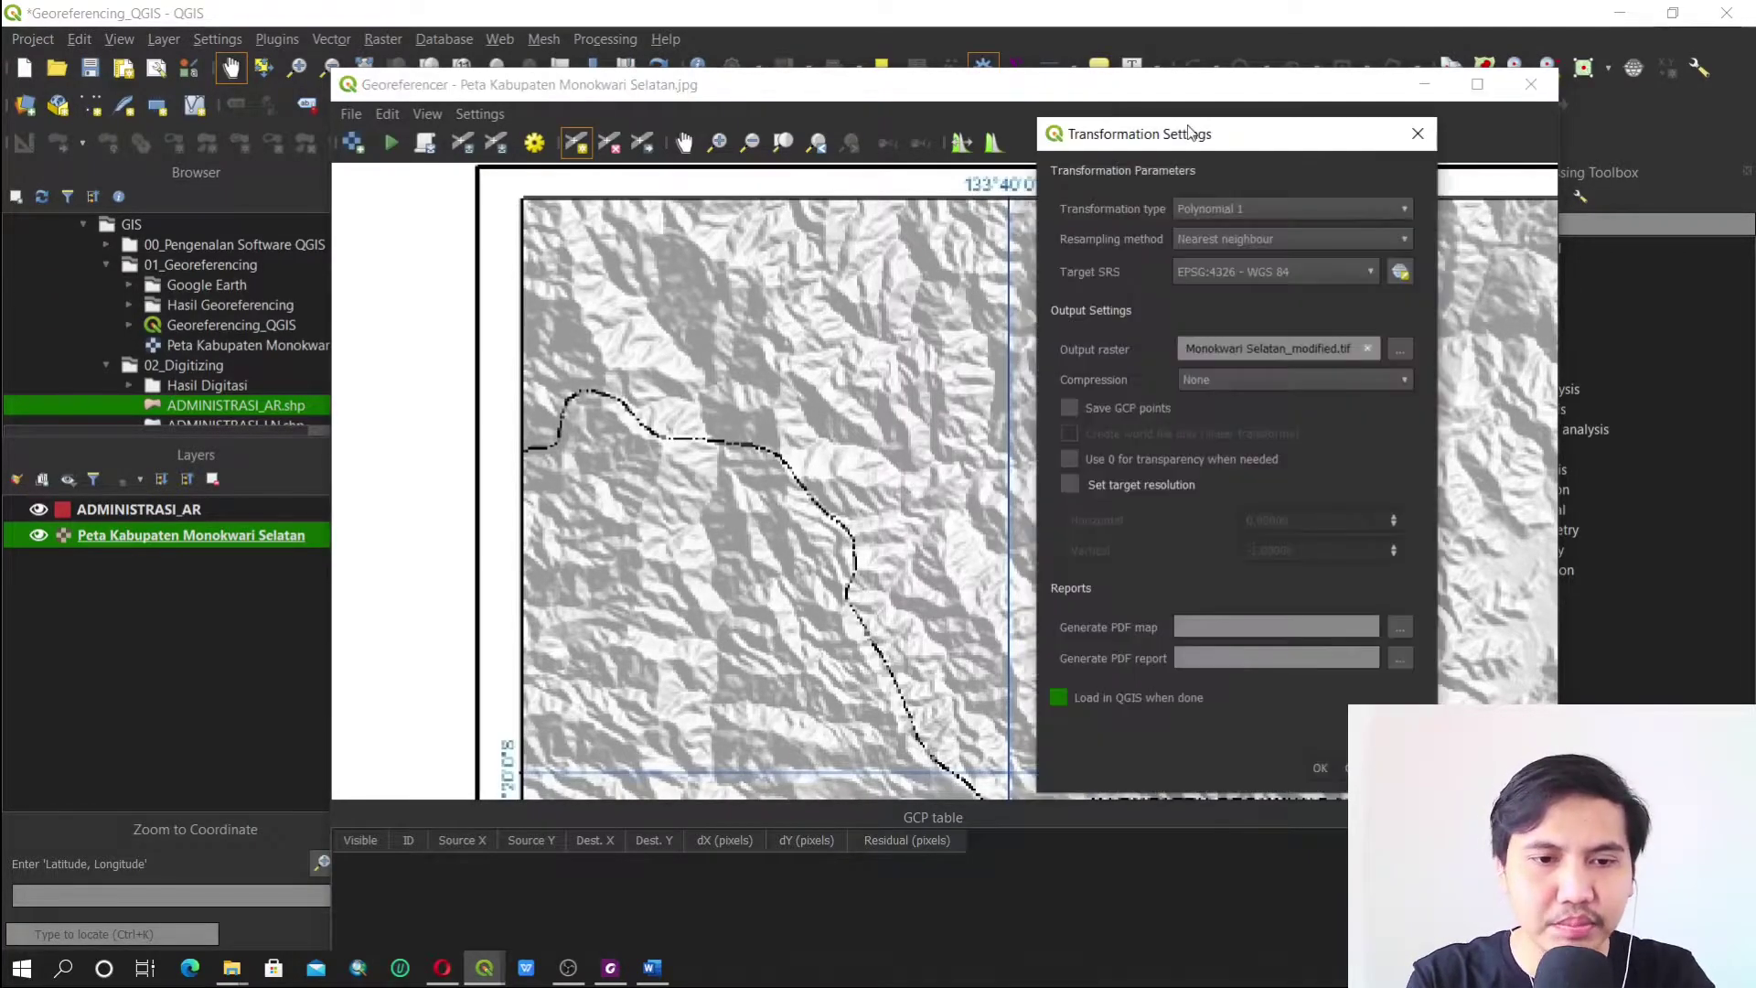
drag(1193, 134, 1074, 150)
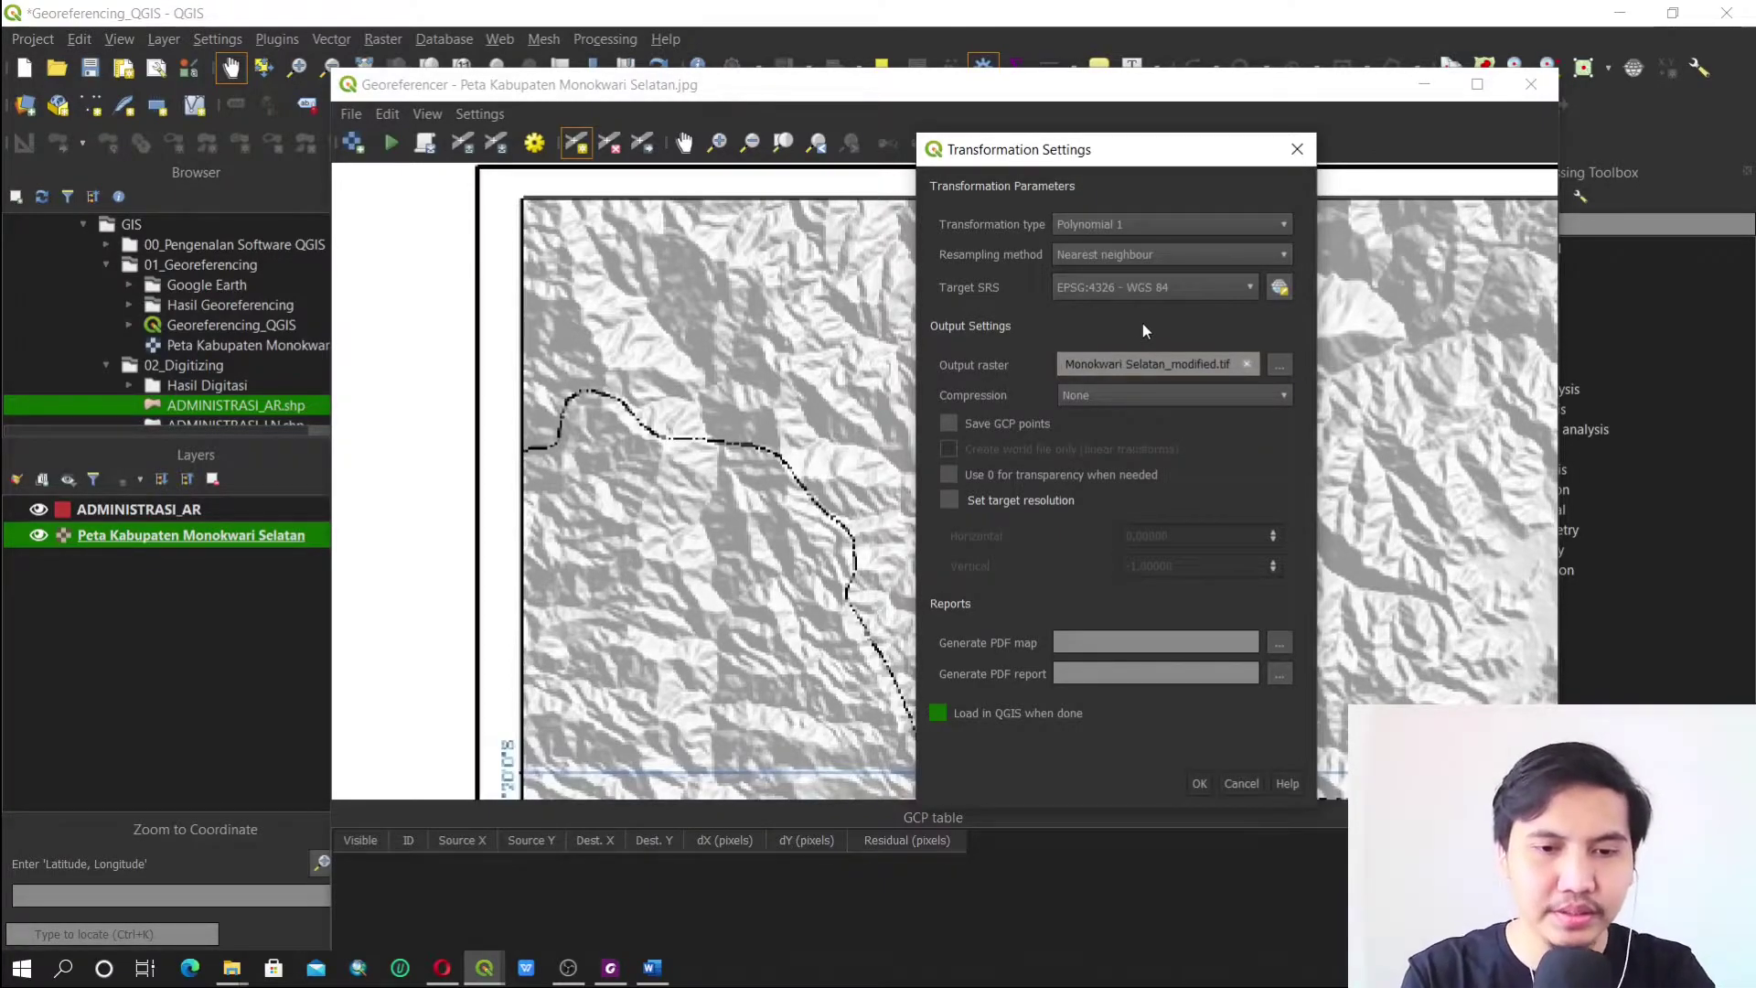
drag(1046, 155, 1035, 133)
Set the output raster to Peta Kabupaten Monokwari Selatan_modified_v2.tif in the Hasil Georeferencing folder
drag(1052, 341, 1217, 328)
click(1244, 363)
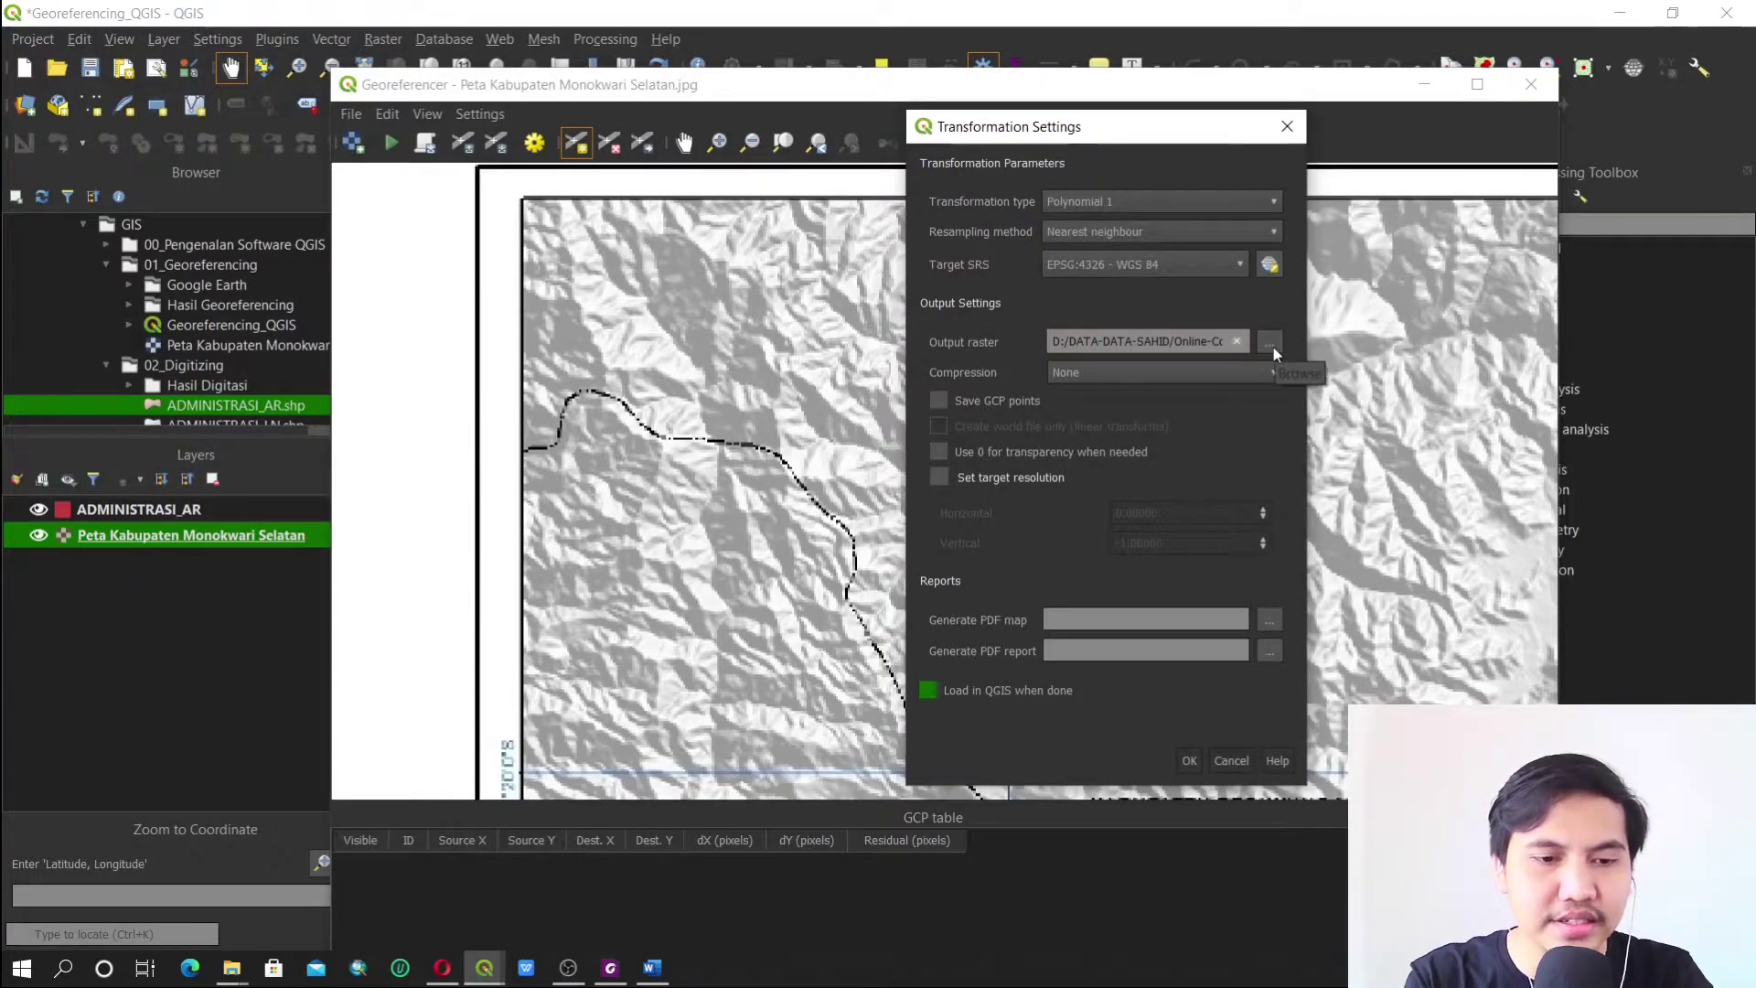
click(1271, 344)
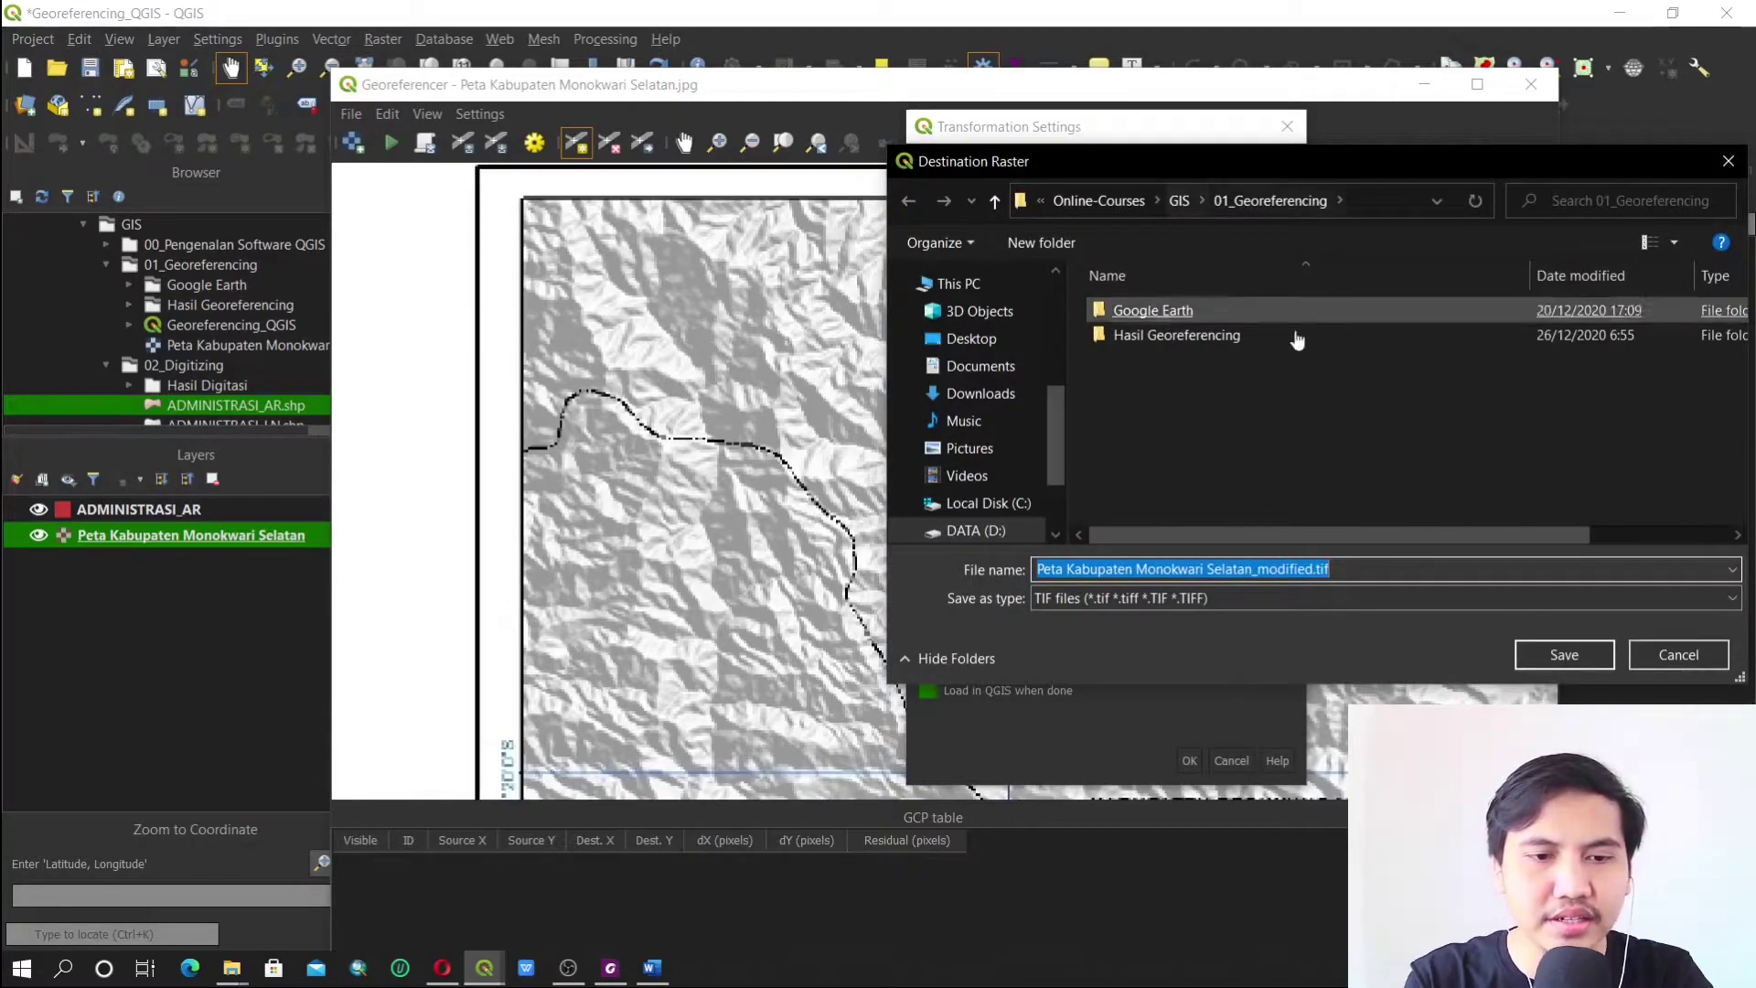
click(1164, 366)
click(1196, 338)
double_click(1195, 338)
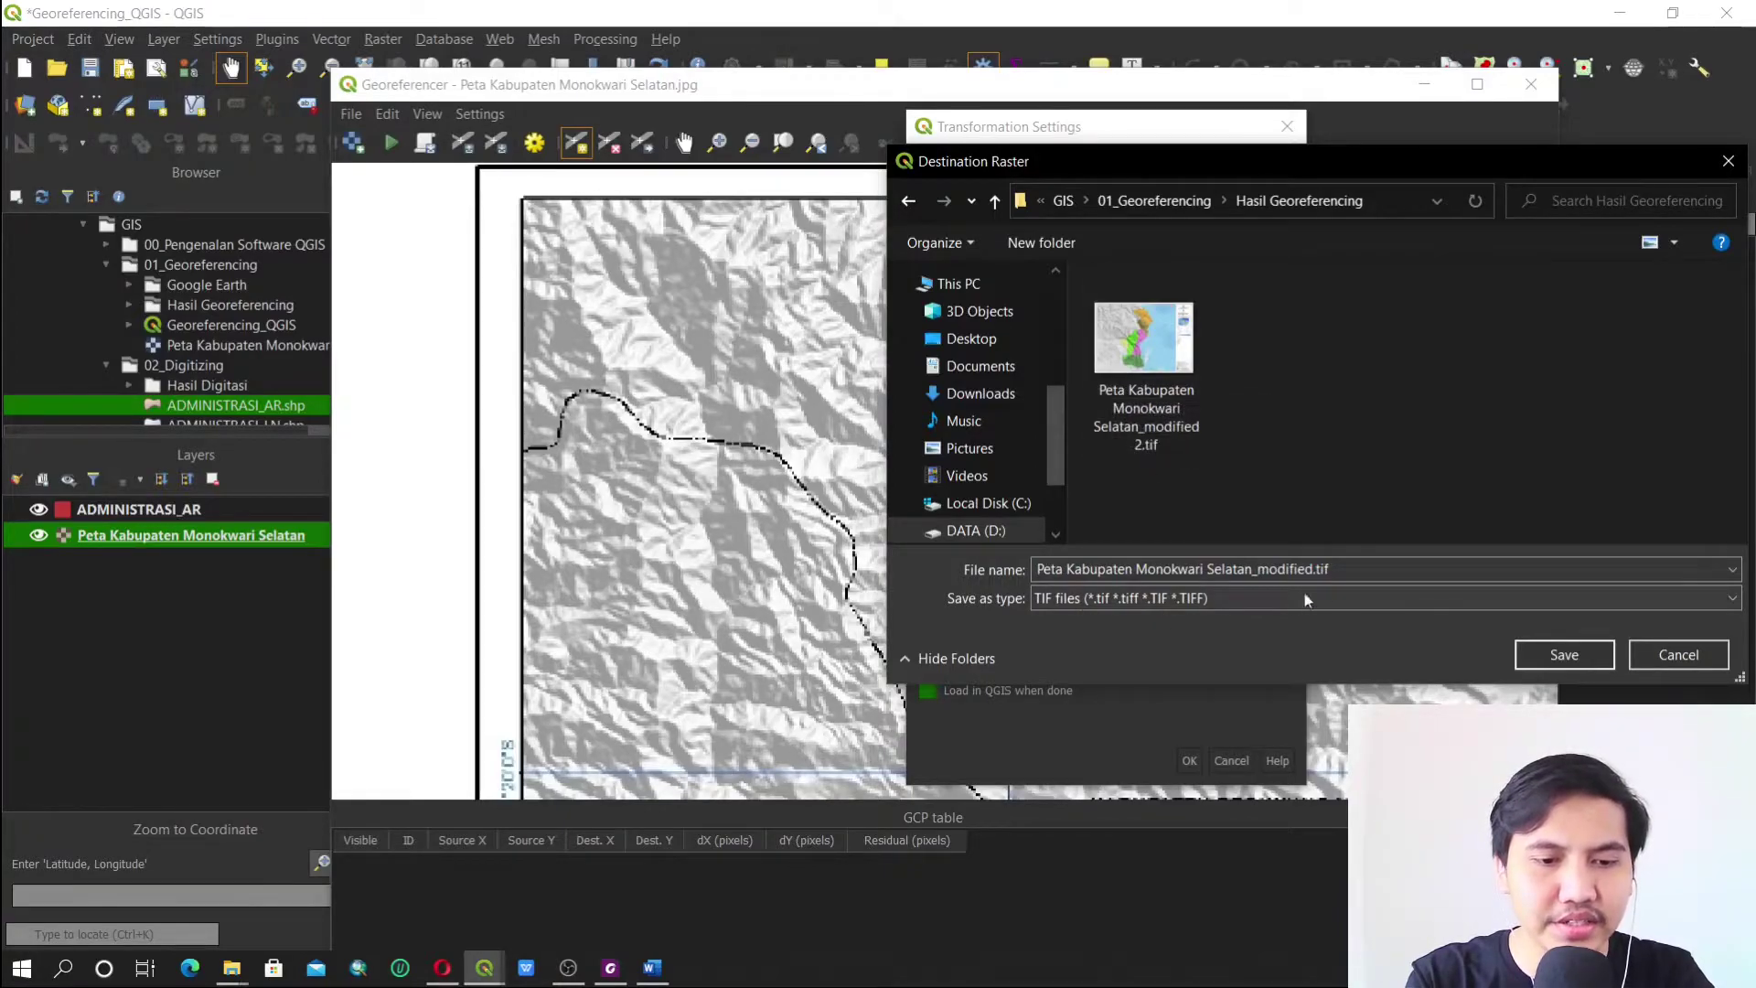
click(1313, 568)
click(1313, 567)
text(_)
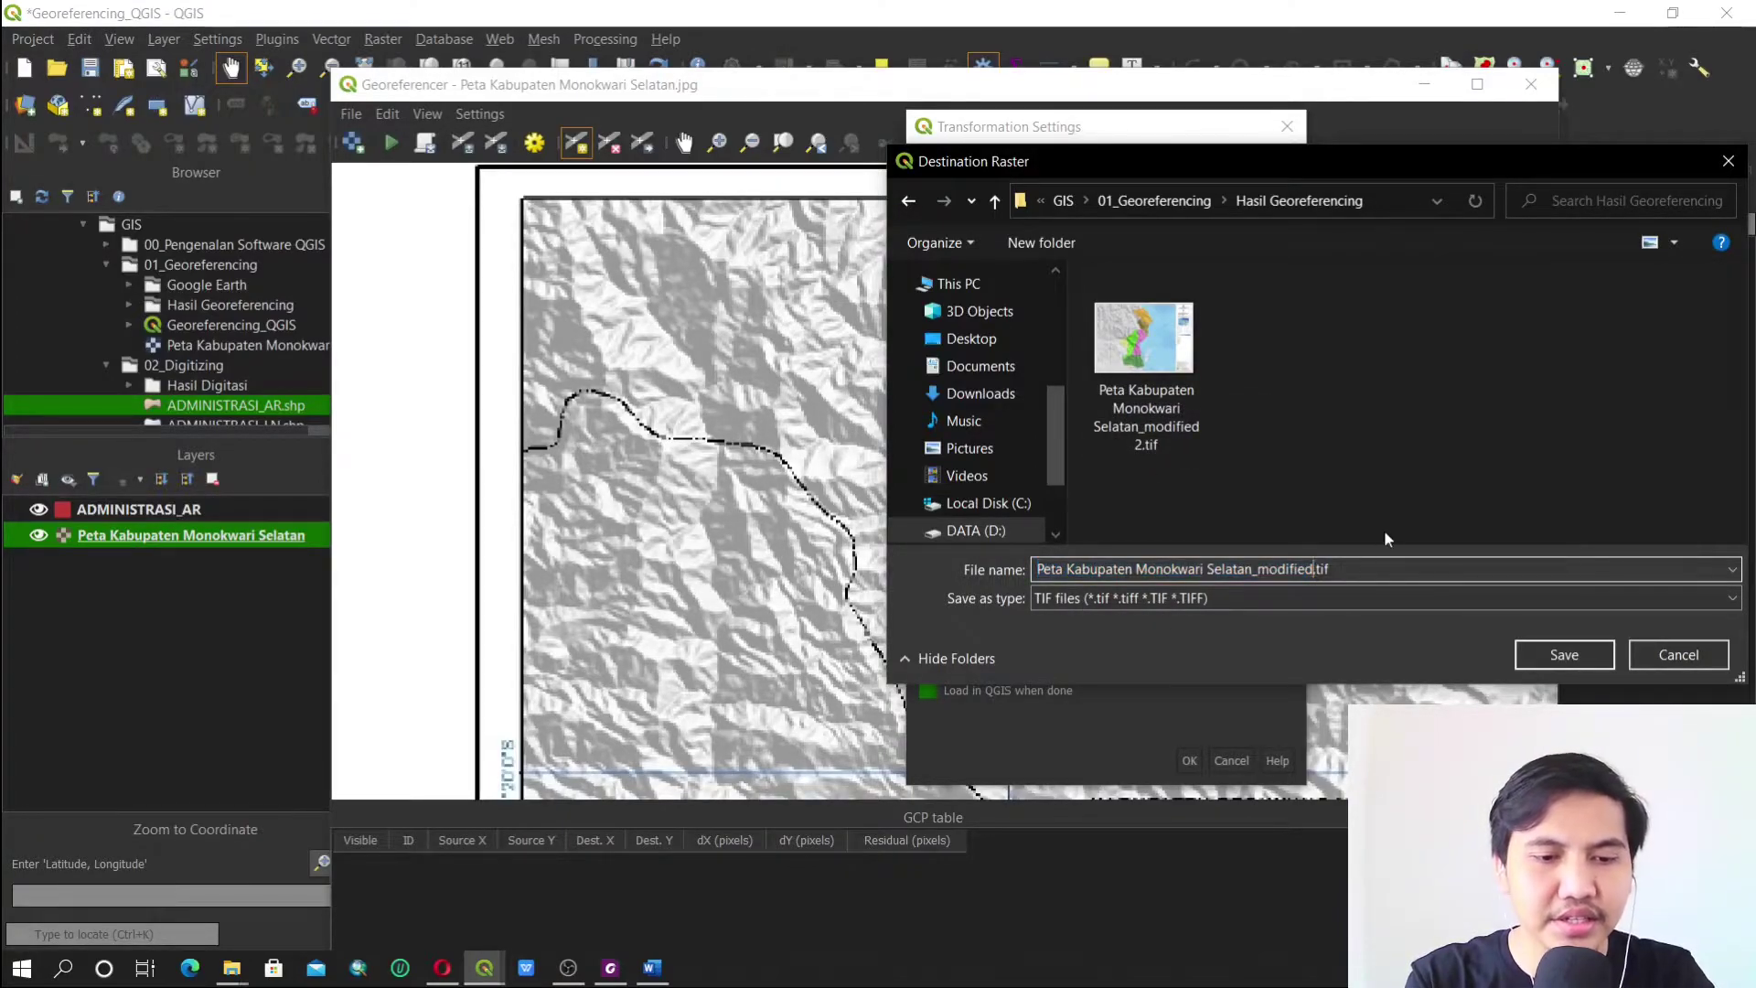
text(v2)
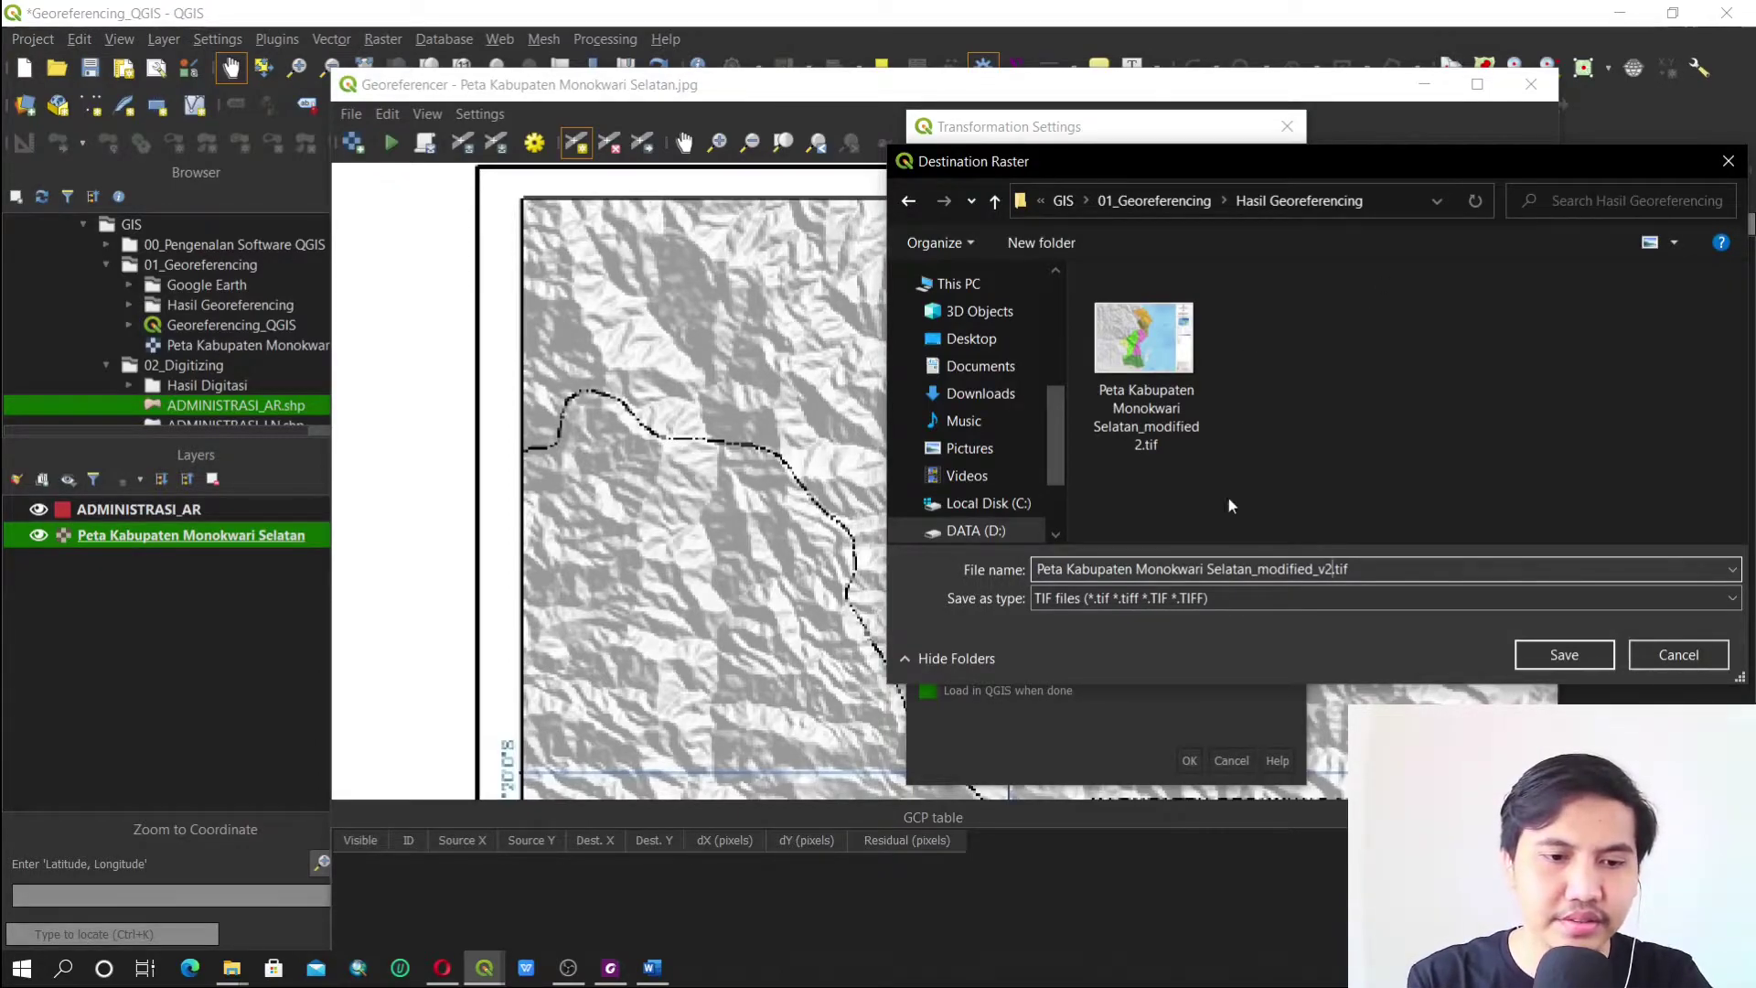
click(1562, 656)
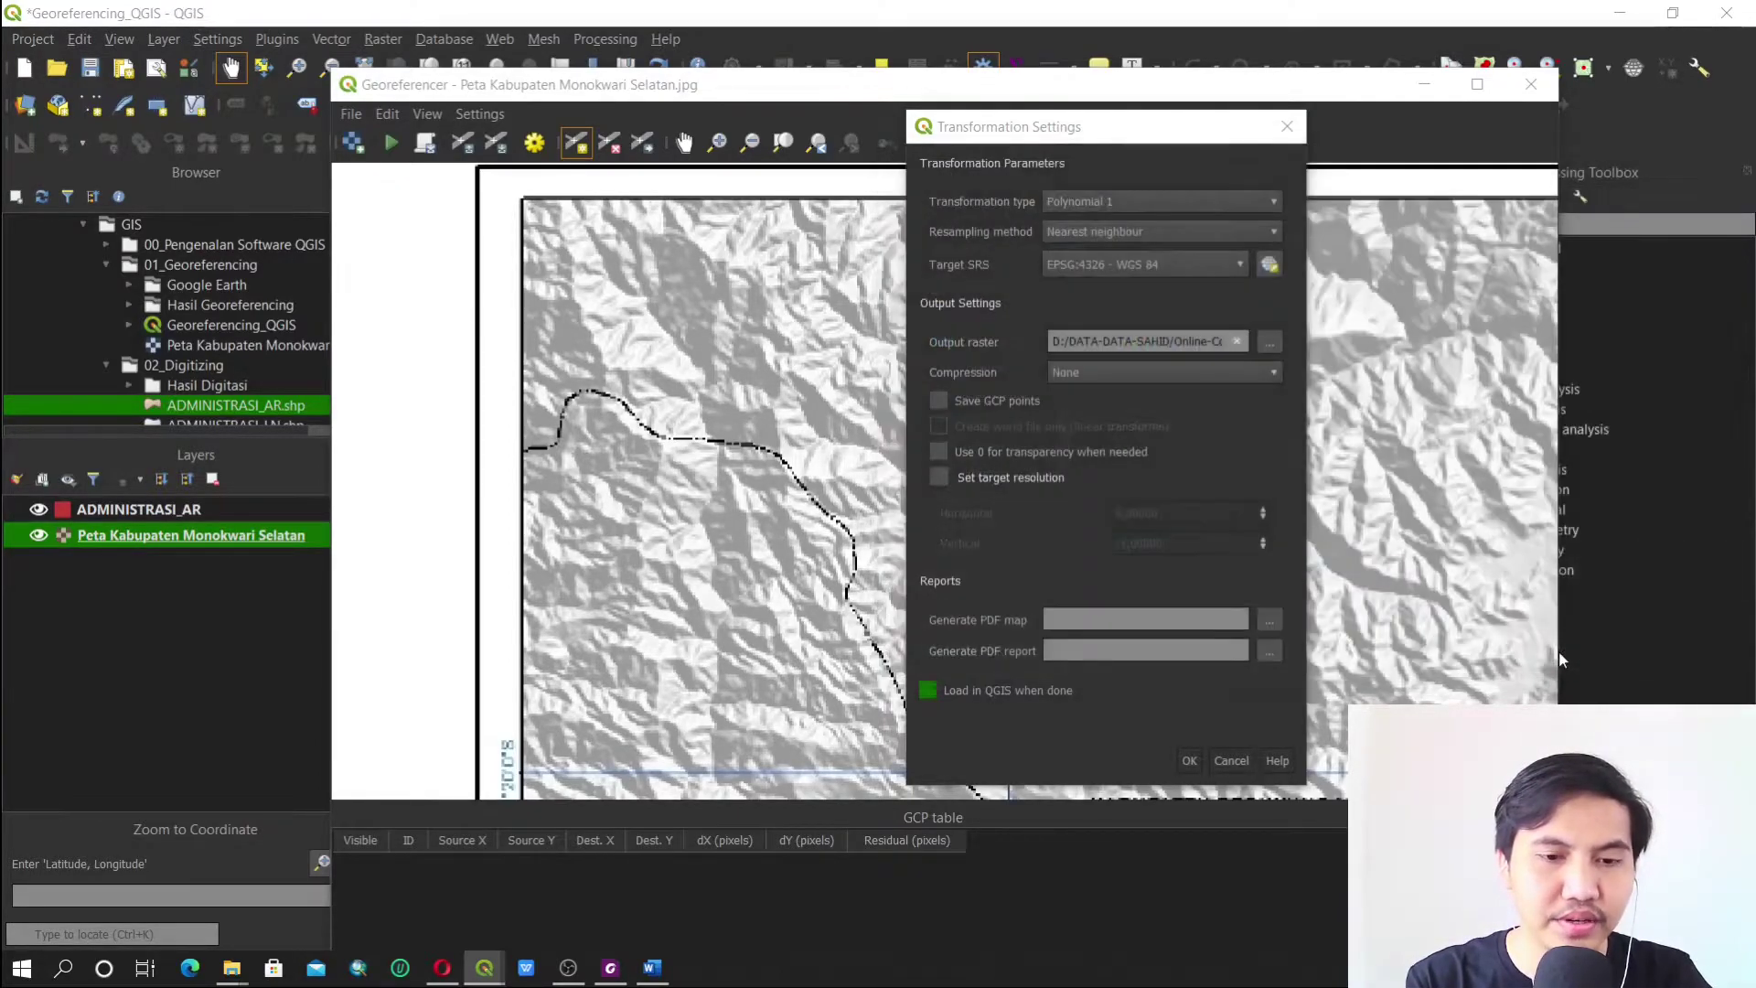
Keep loading the result in QGIS when done enabled and accept the transformation settings
click(933, 690)
click(929, 690)
click(925, 691)
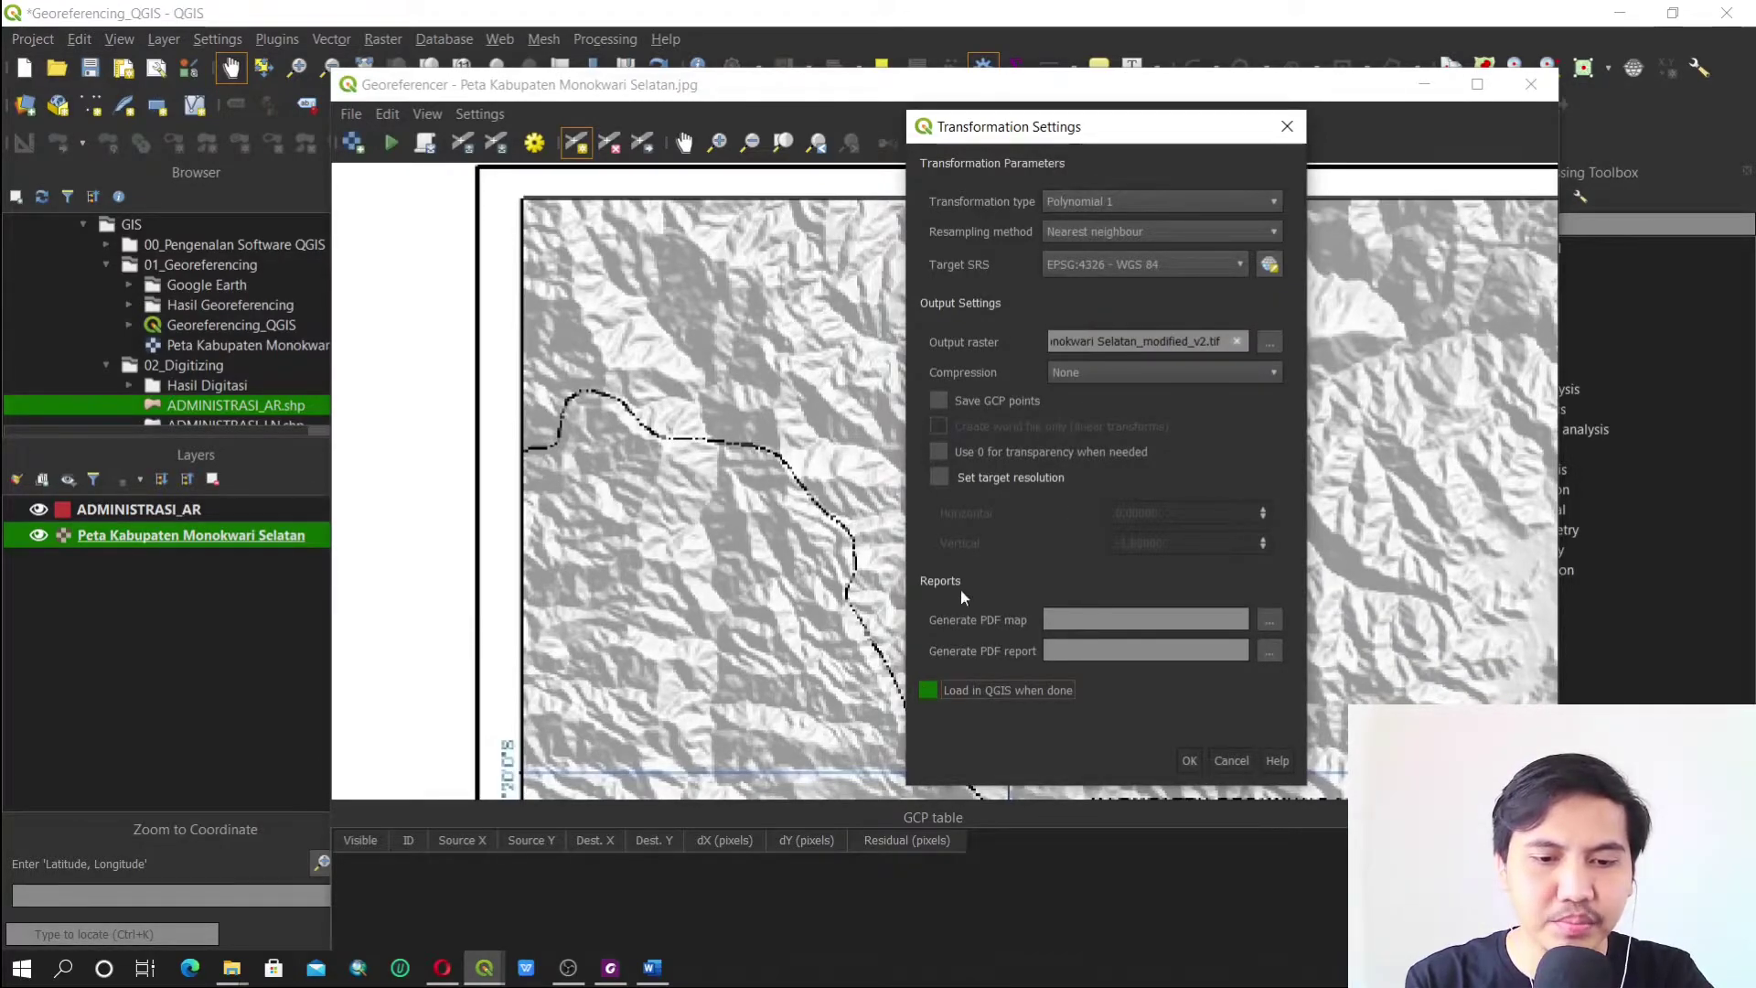
click(926, 691)
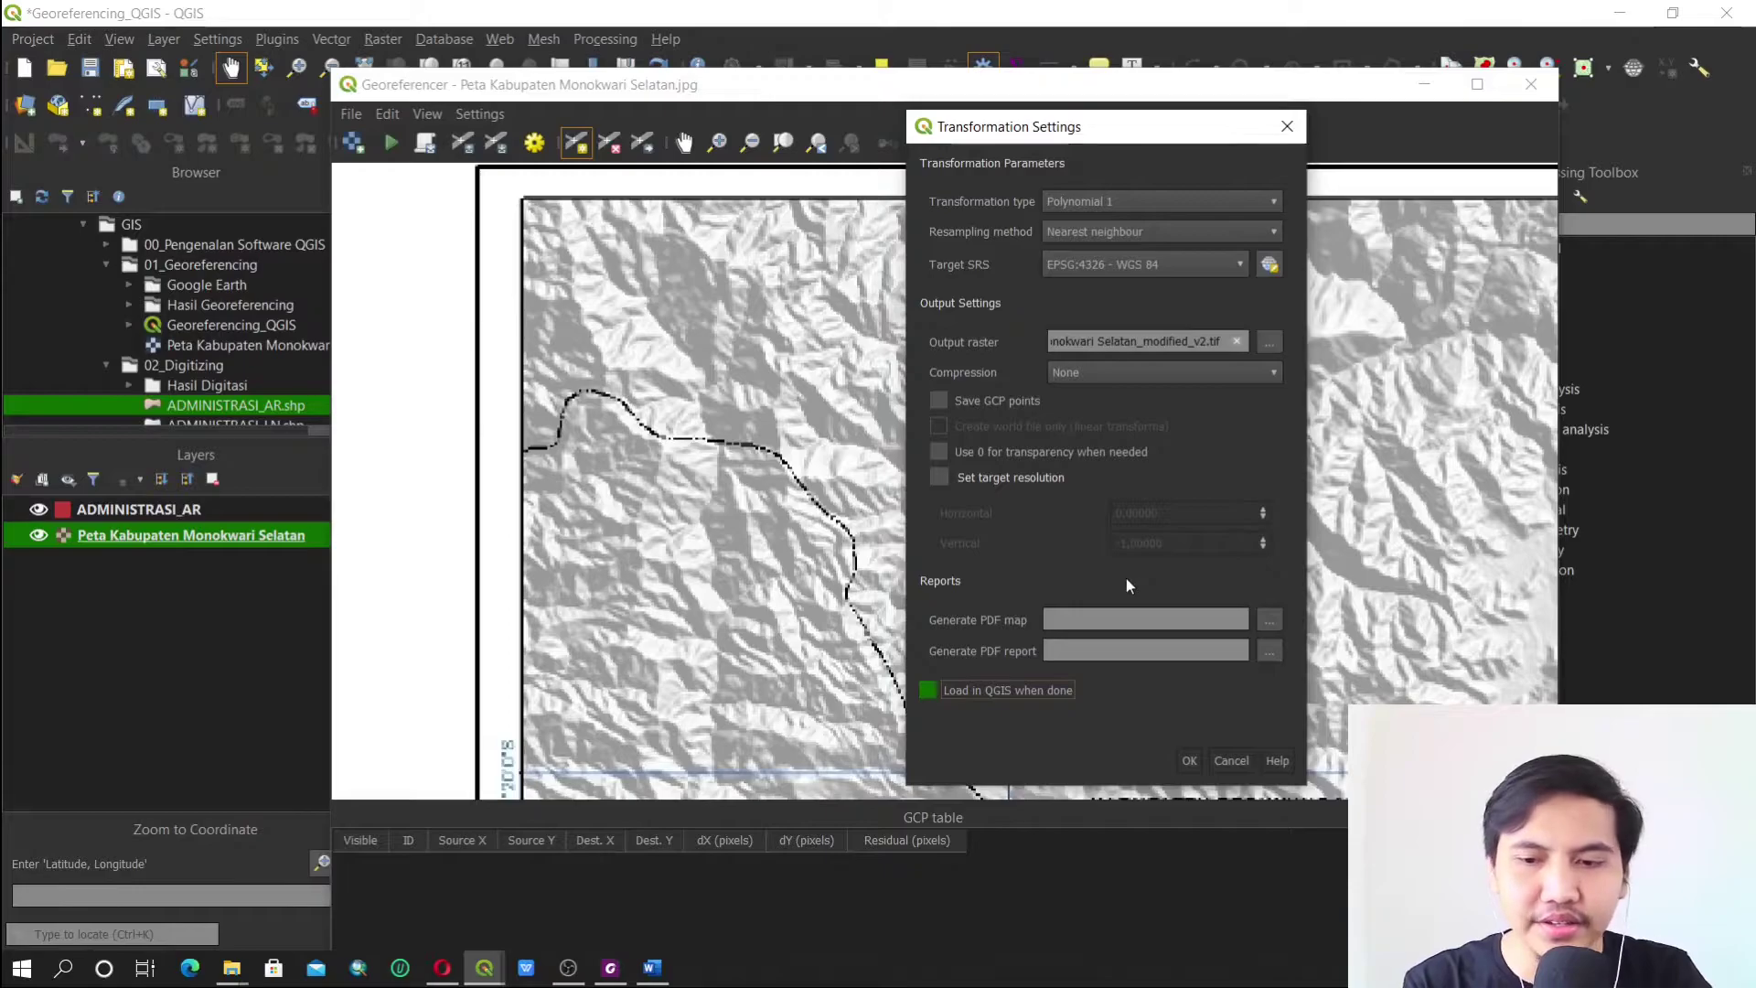
click(1187, 764)
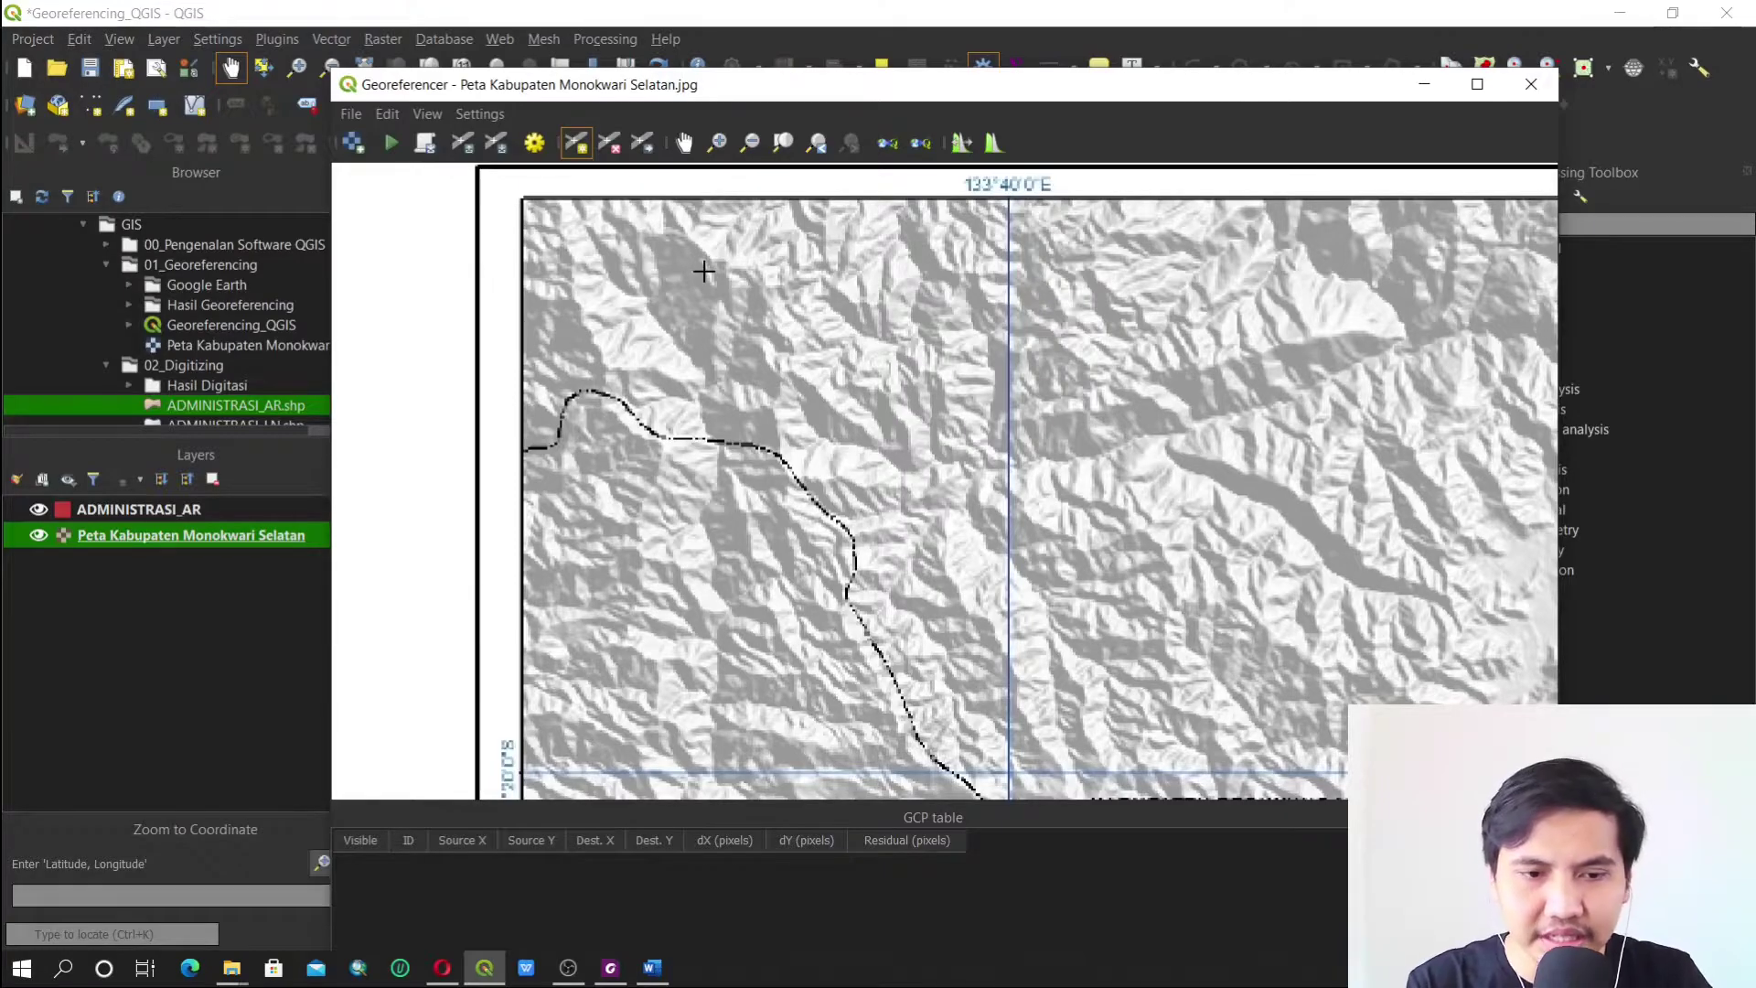
Add a ground control point at the intersection of the 133°40'0"E and 1°20'0"S grid lines
scroll(960, 407, down, 2)
scroll(960, 407, up, 1)
scroll(987, 404, up, 1)
scroll(988, 403, down, 1)
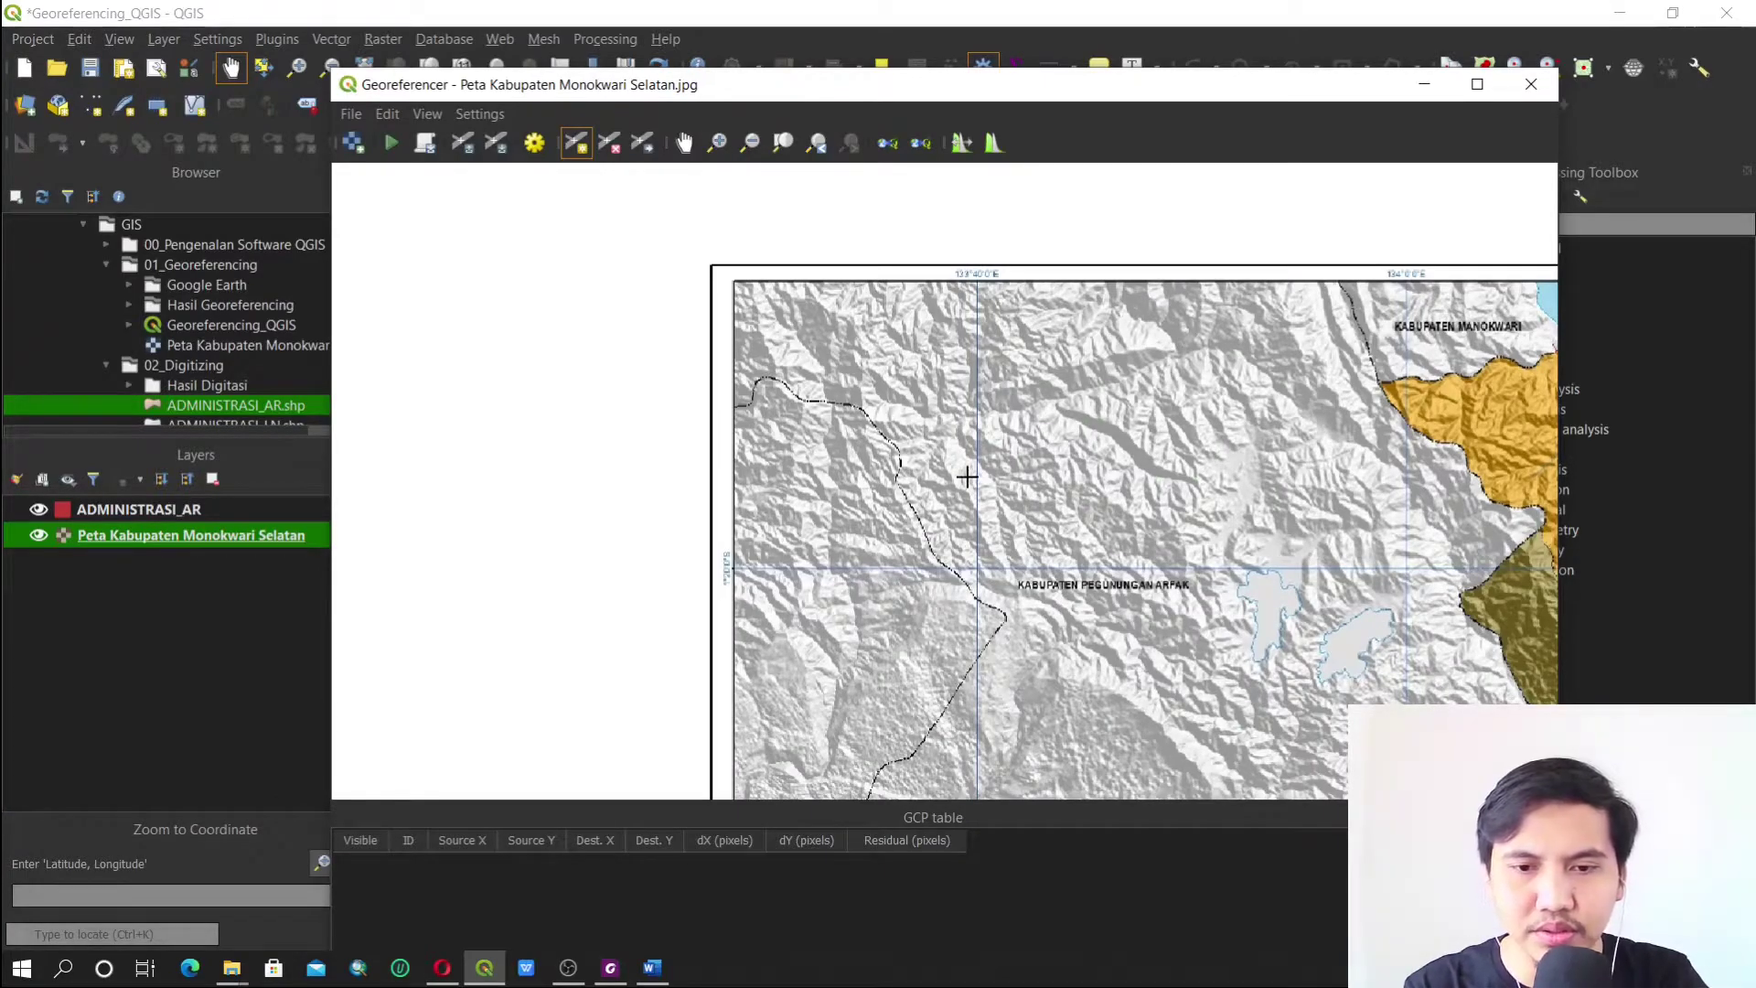
click(720, 149)
drag(677, 261, 1020, 594)
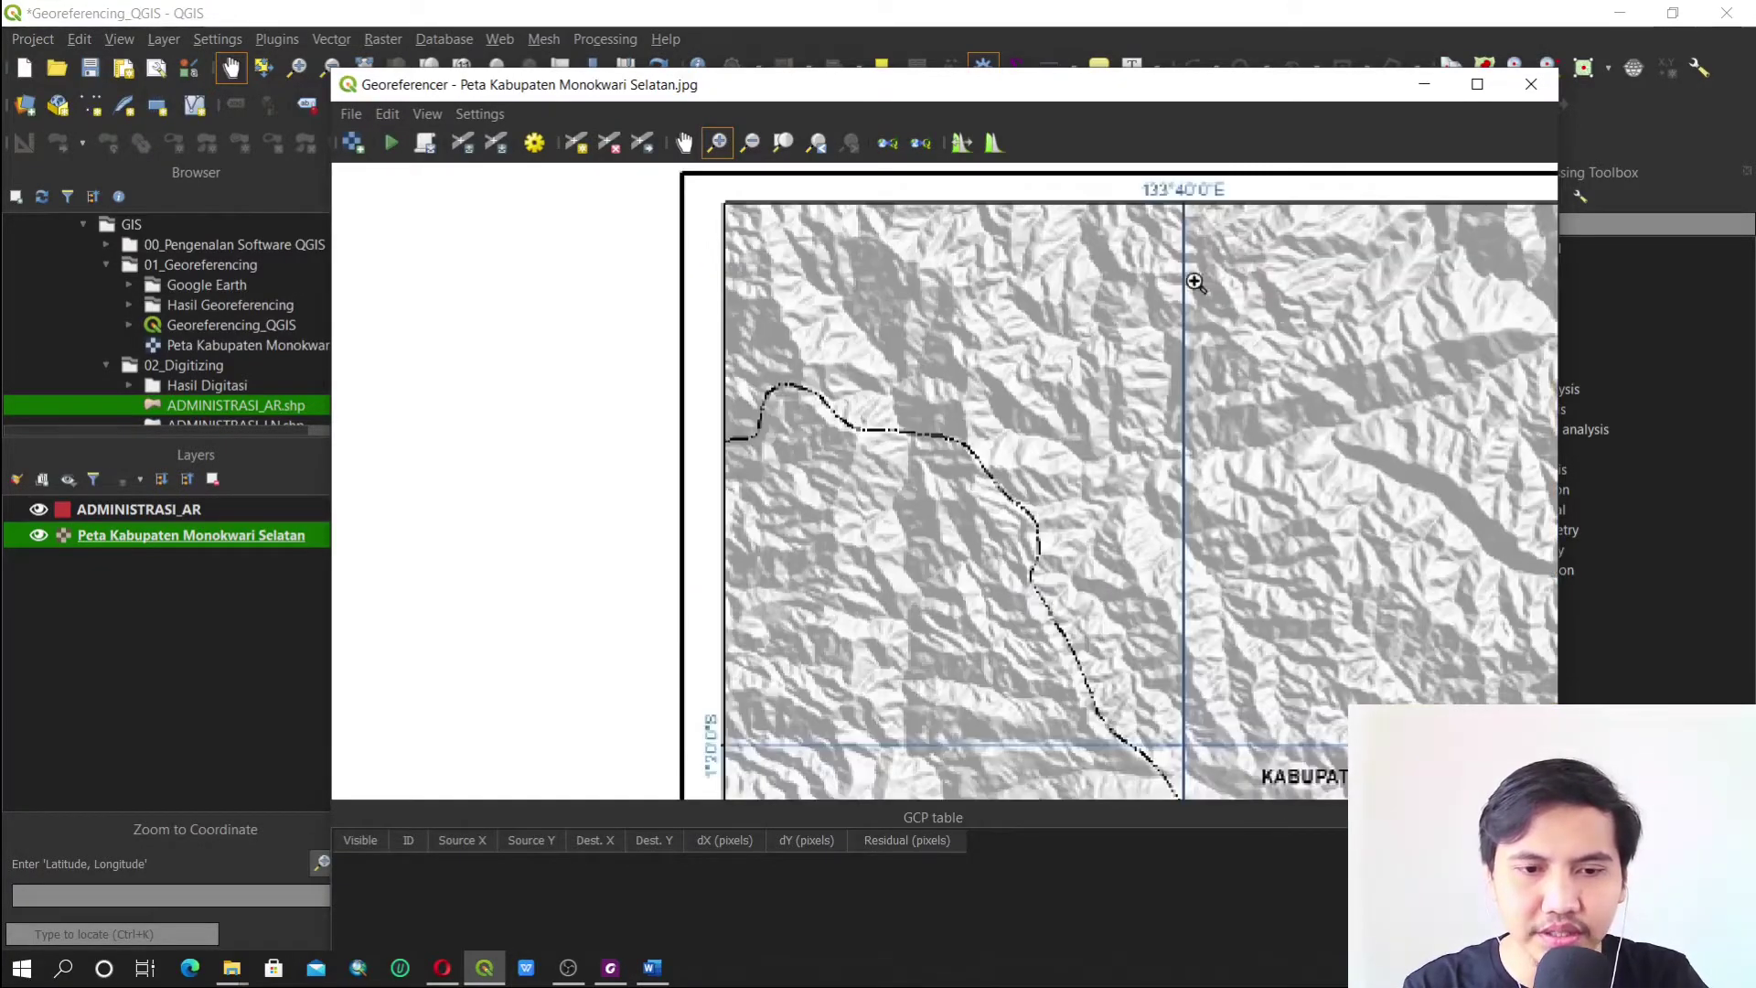
click(577, 148)
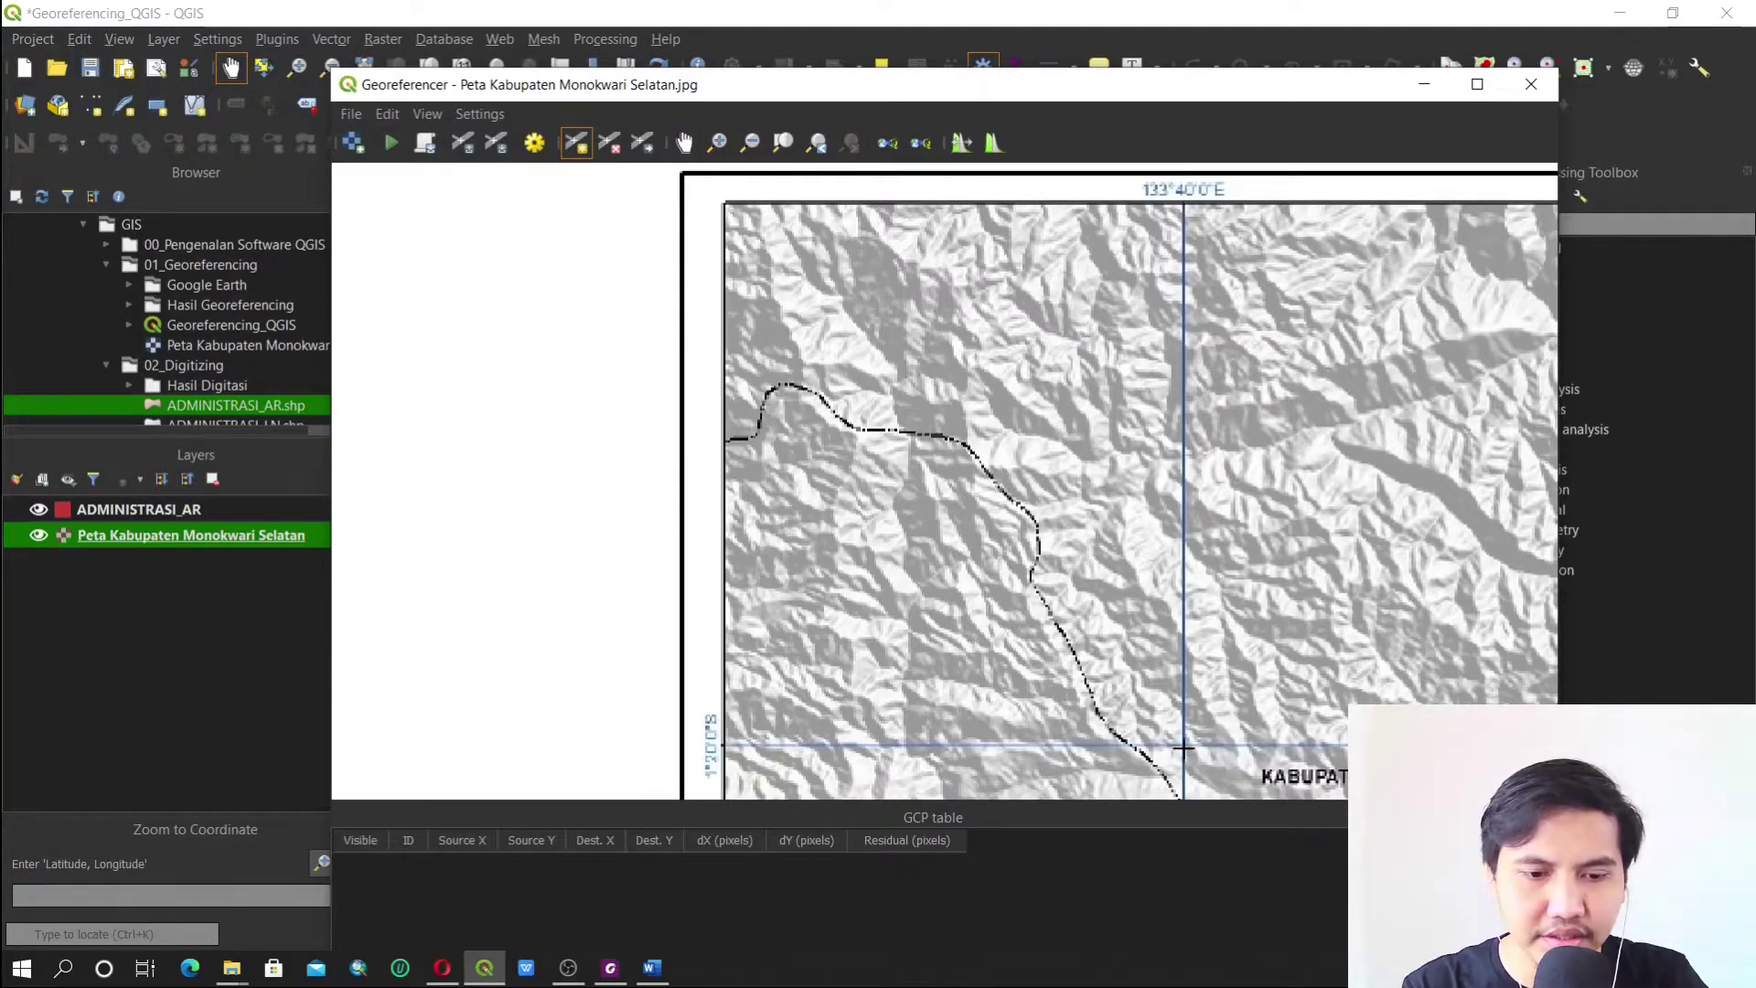
click(1184, 745)
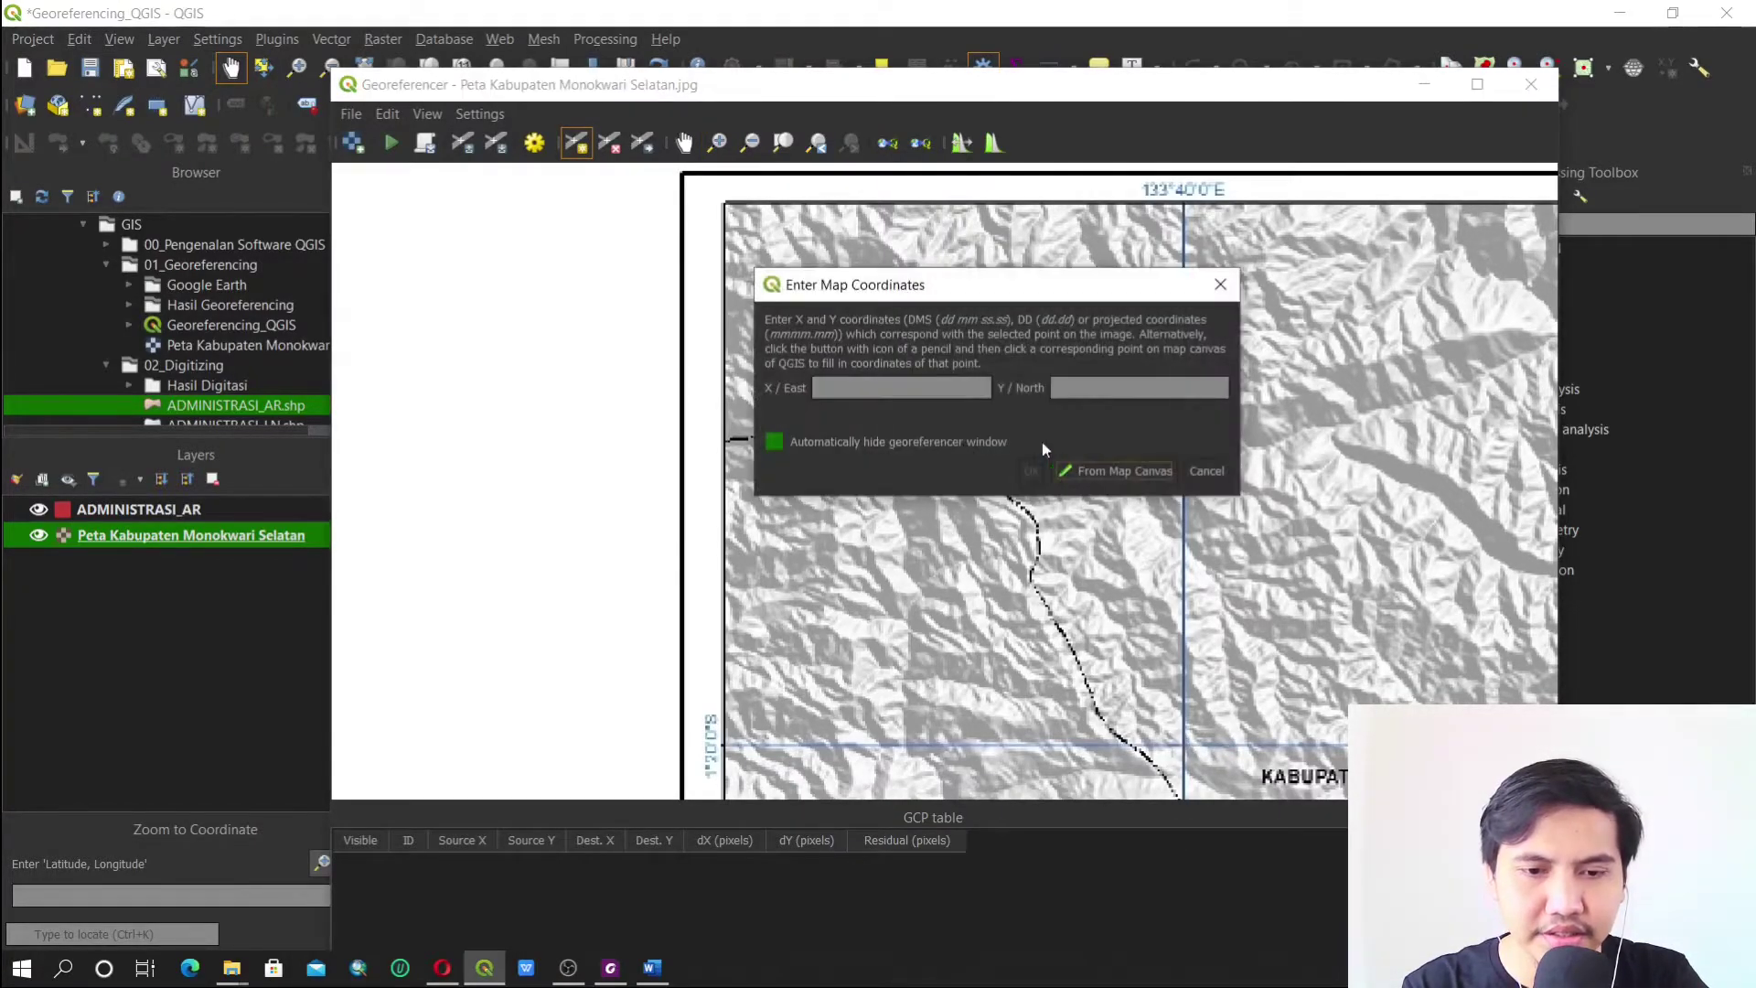
Assign the first control point the map coordinates X / East 133 40 0 and Y / North -1 20 0
drag(960, 299, 874, 336)
click(779, 427)
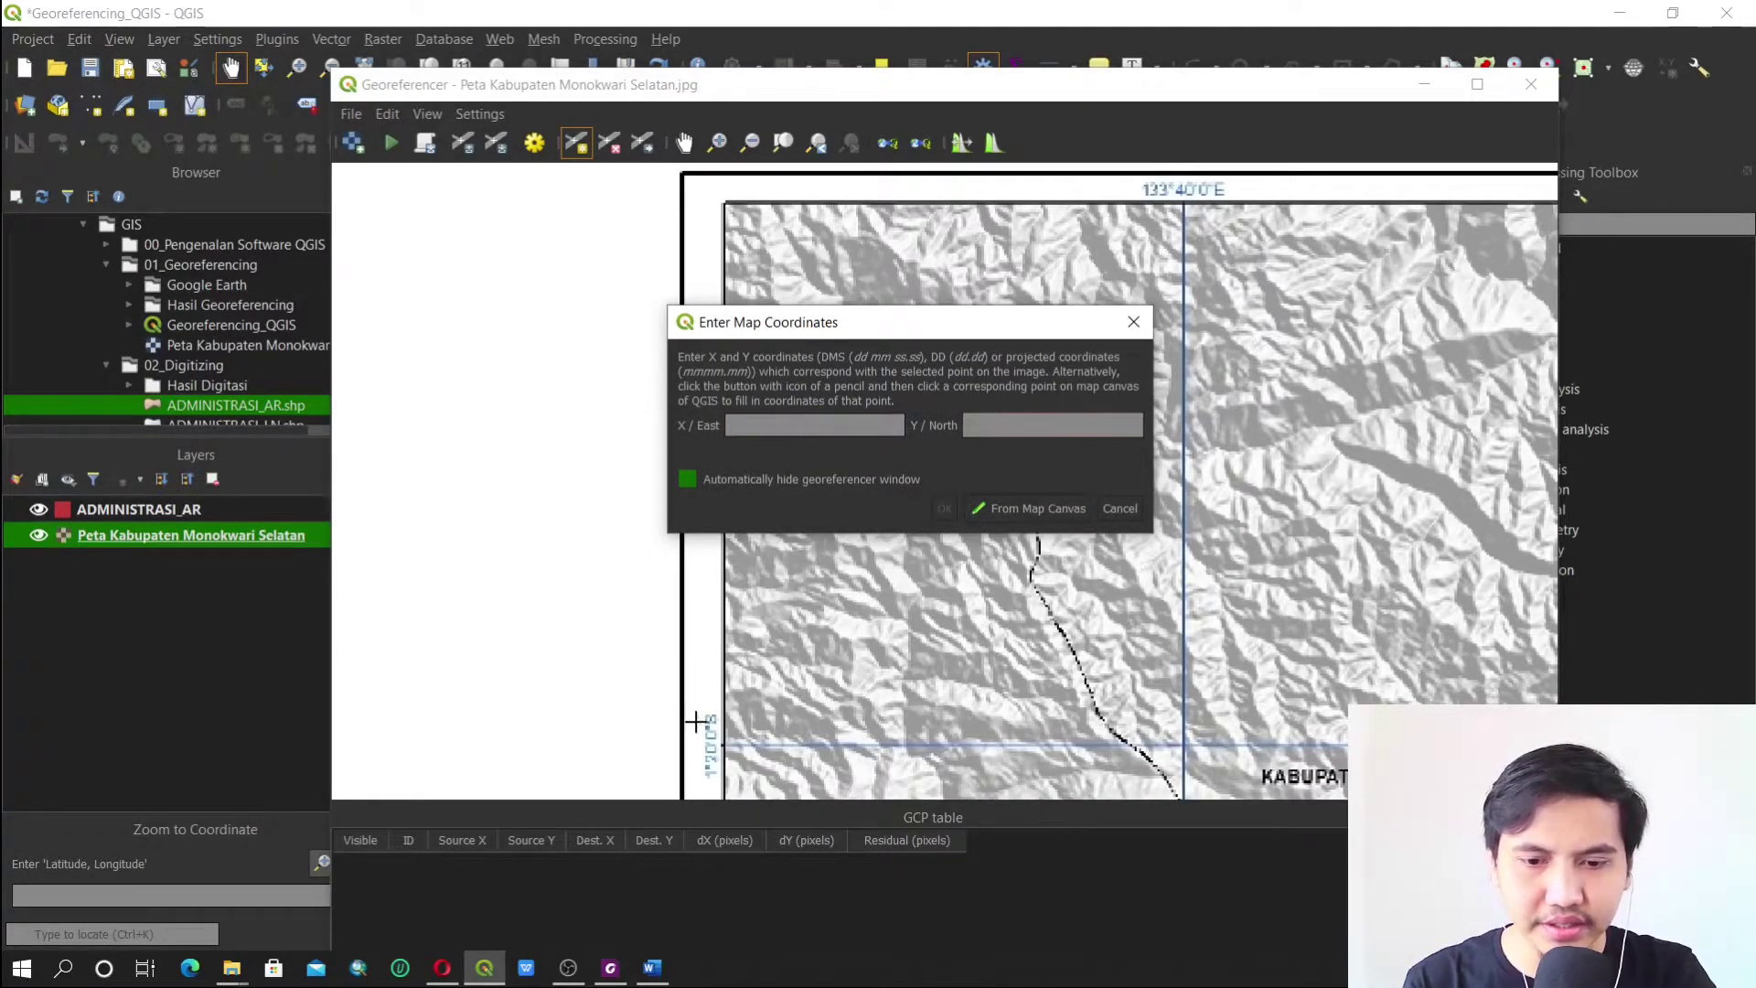
click(793, 424)
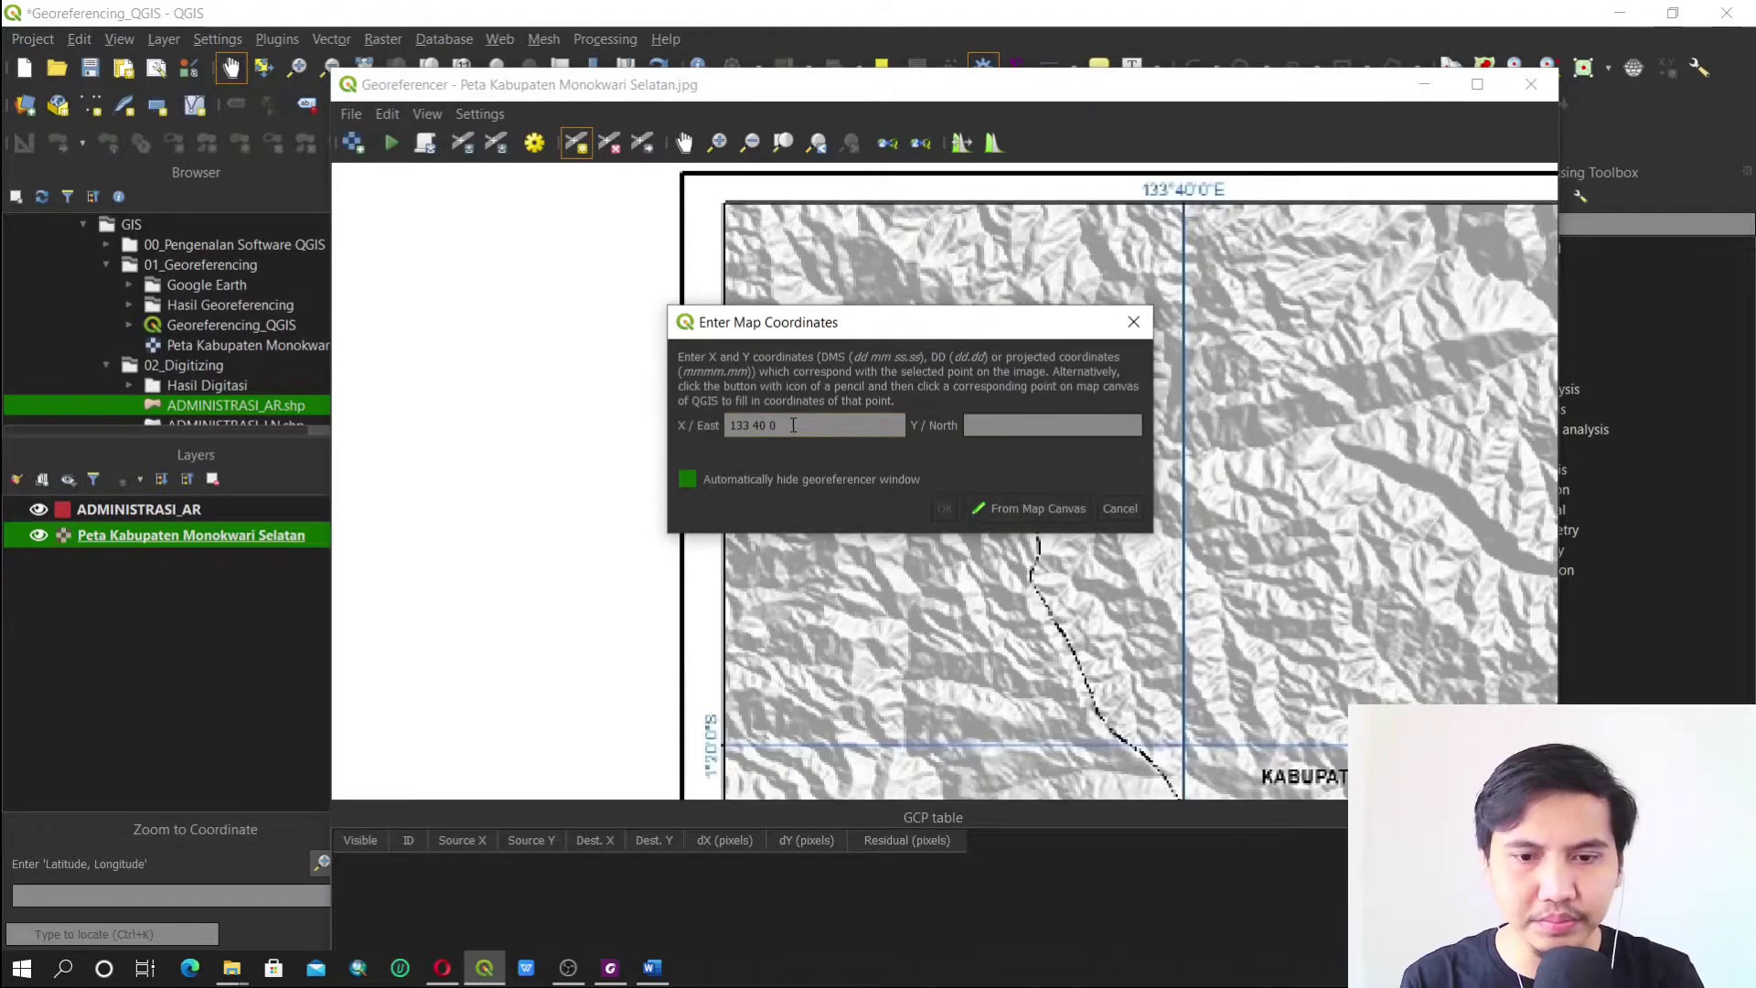
click(987, 424)
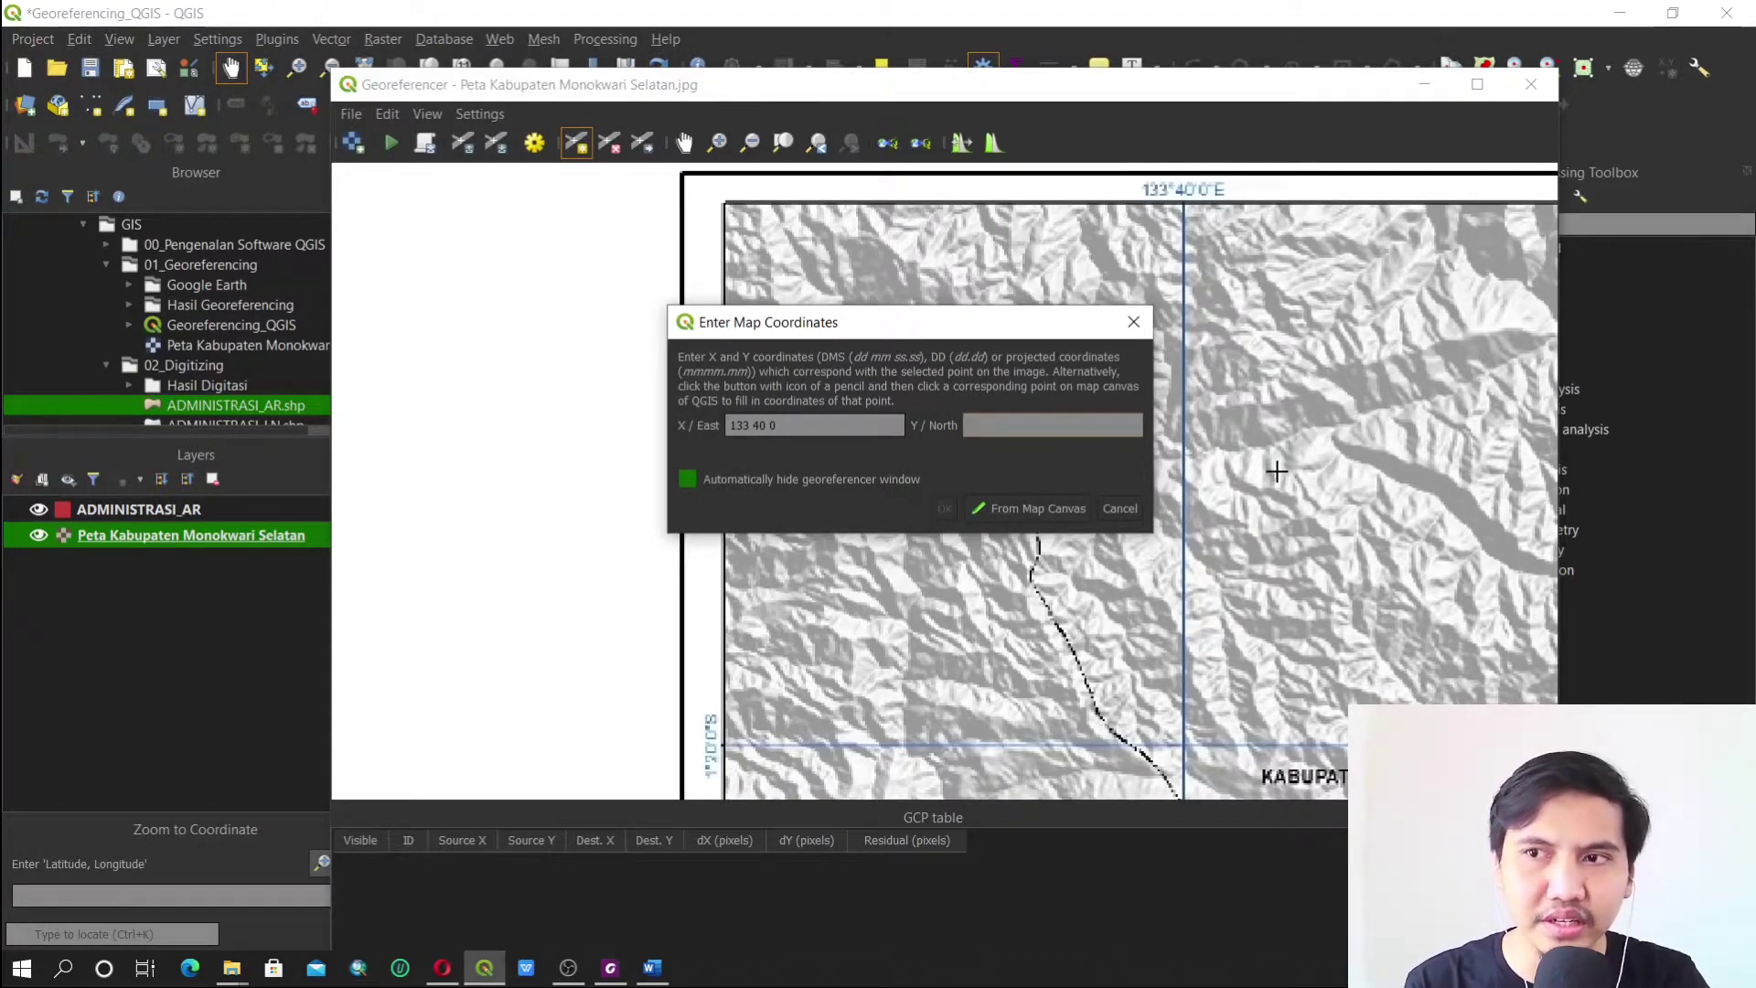
click(1083, 429)
text(-)
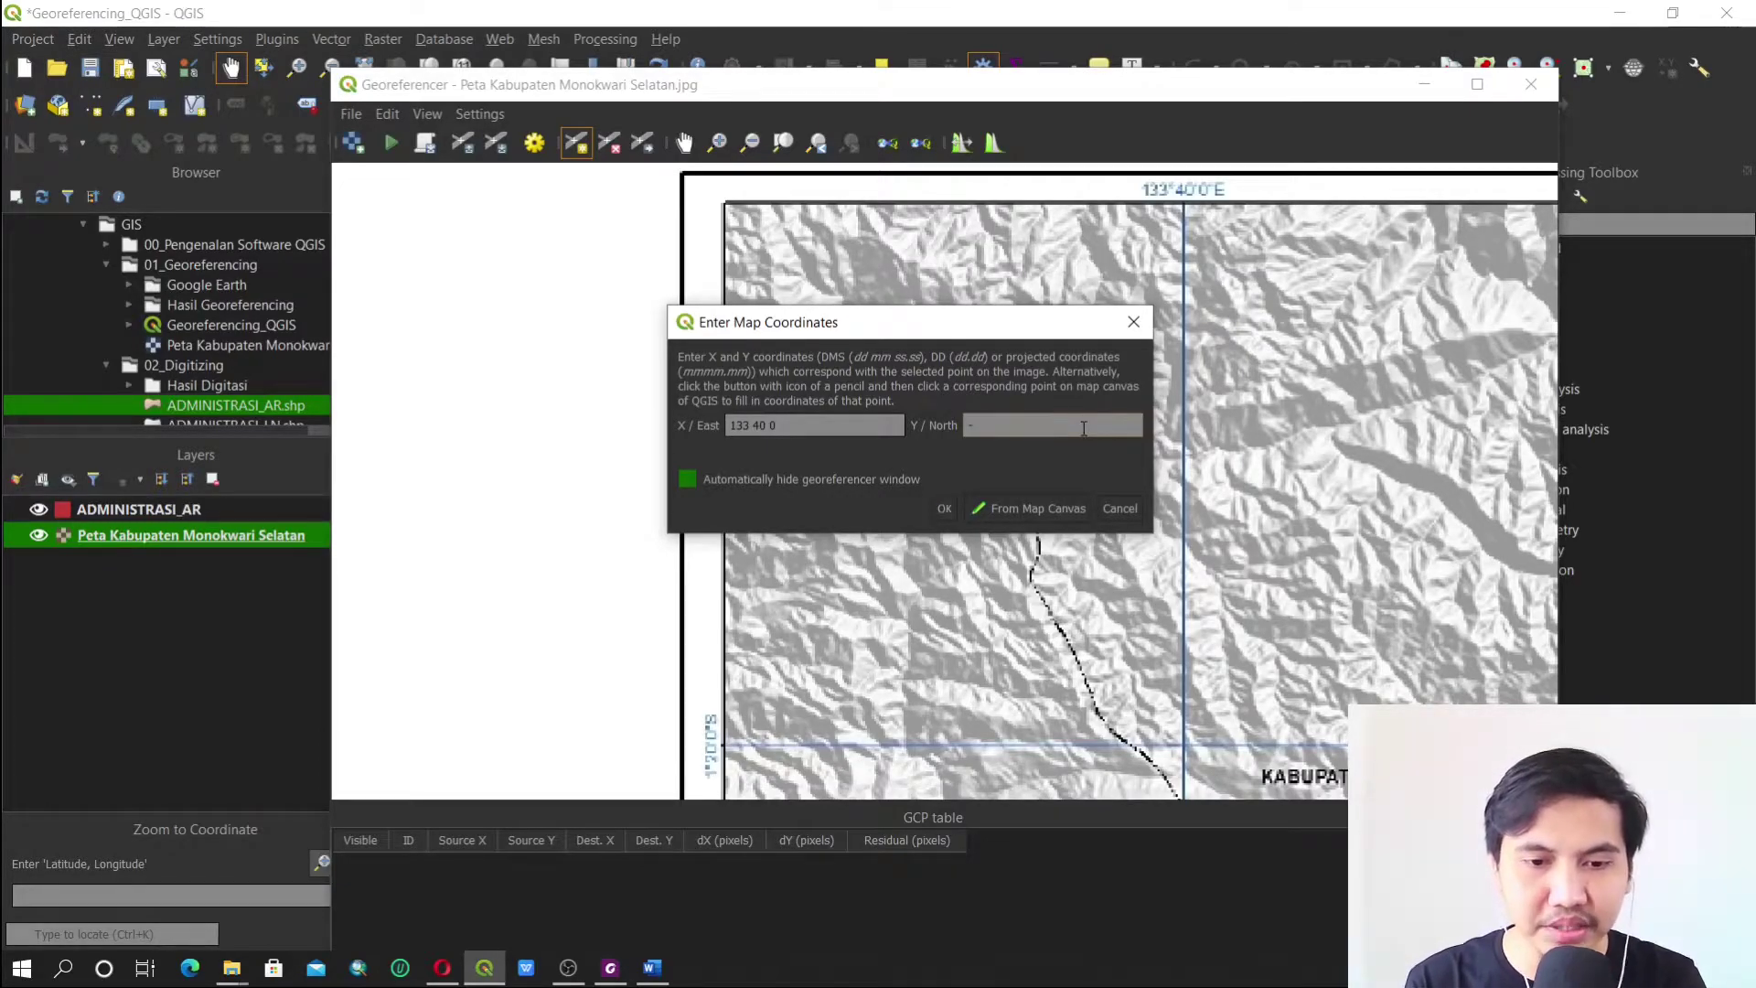
text(1 20 0)
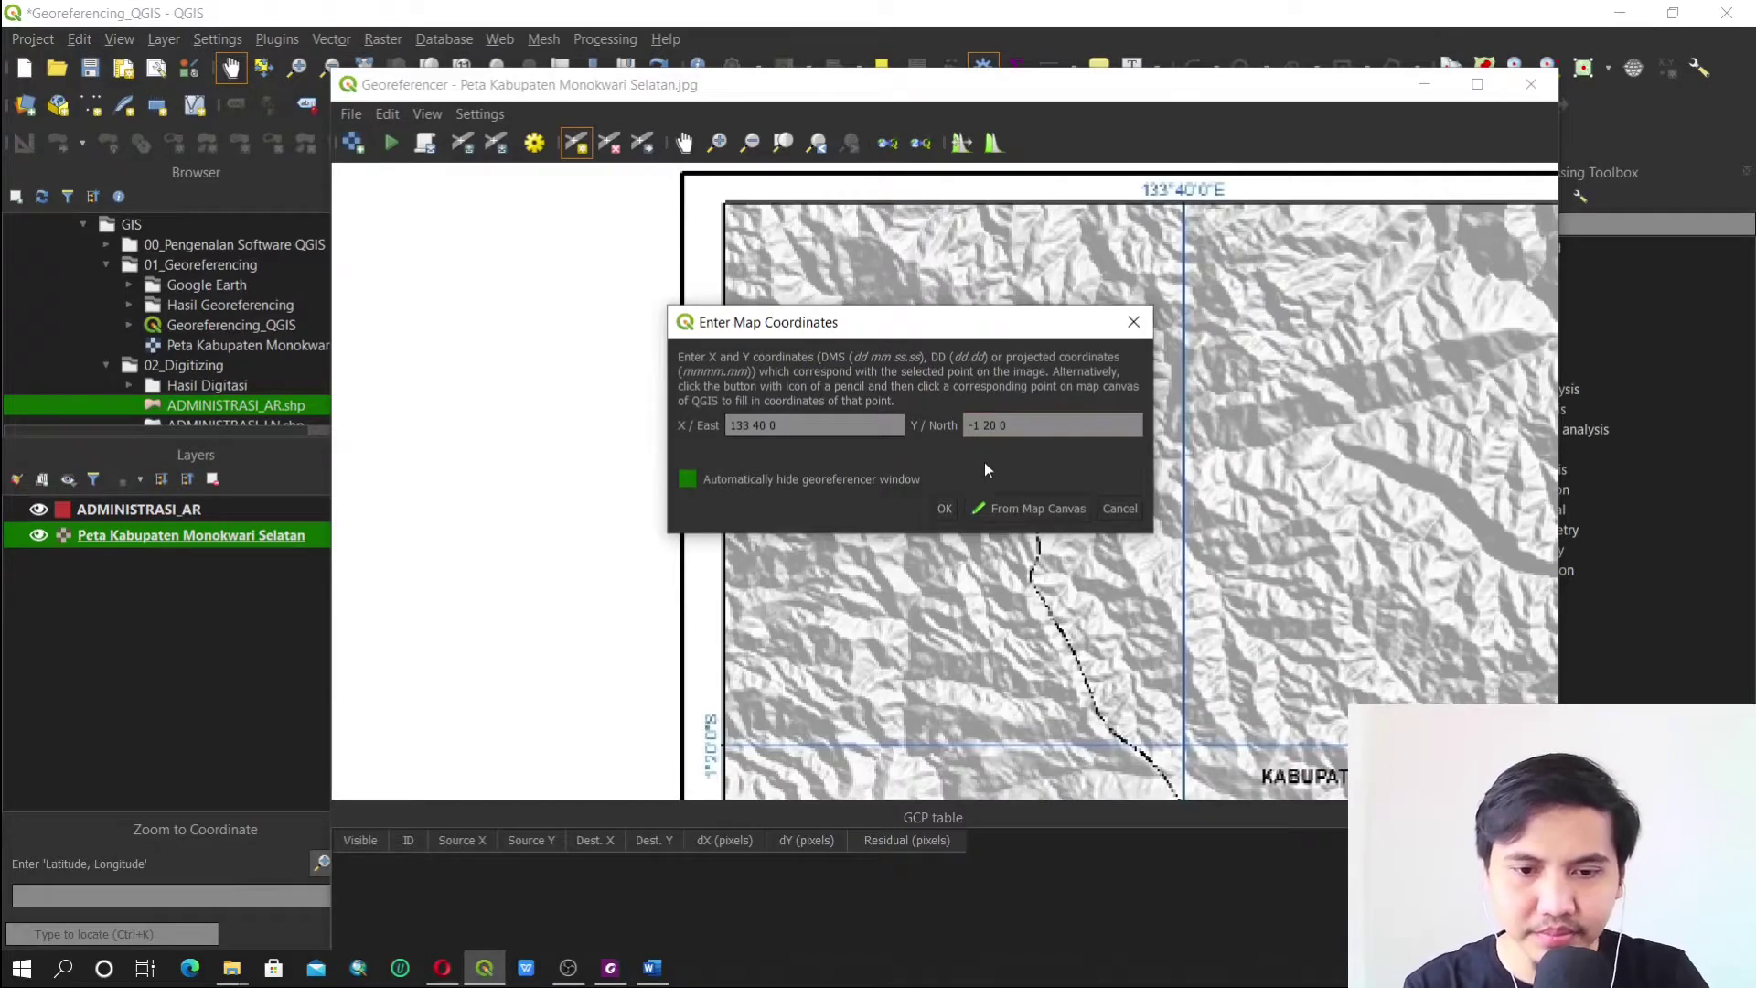
click(944, 507)
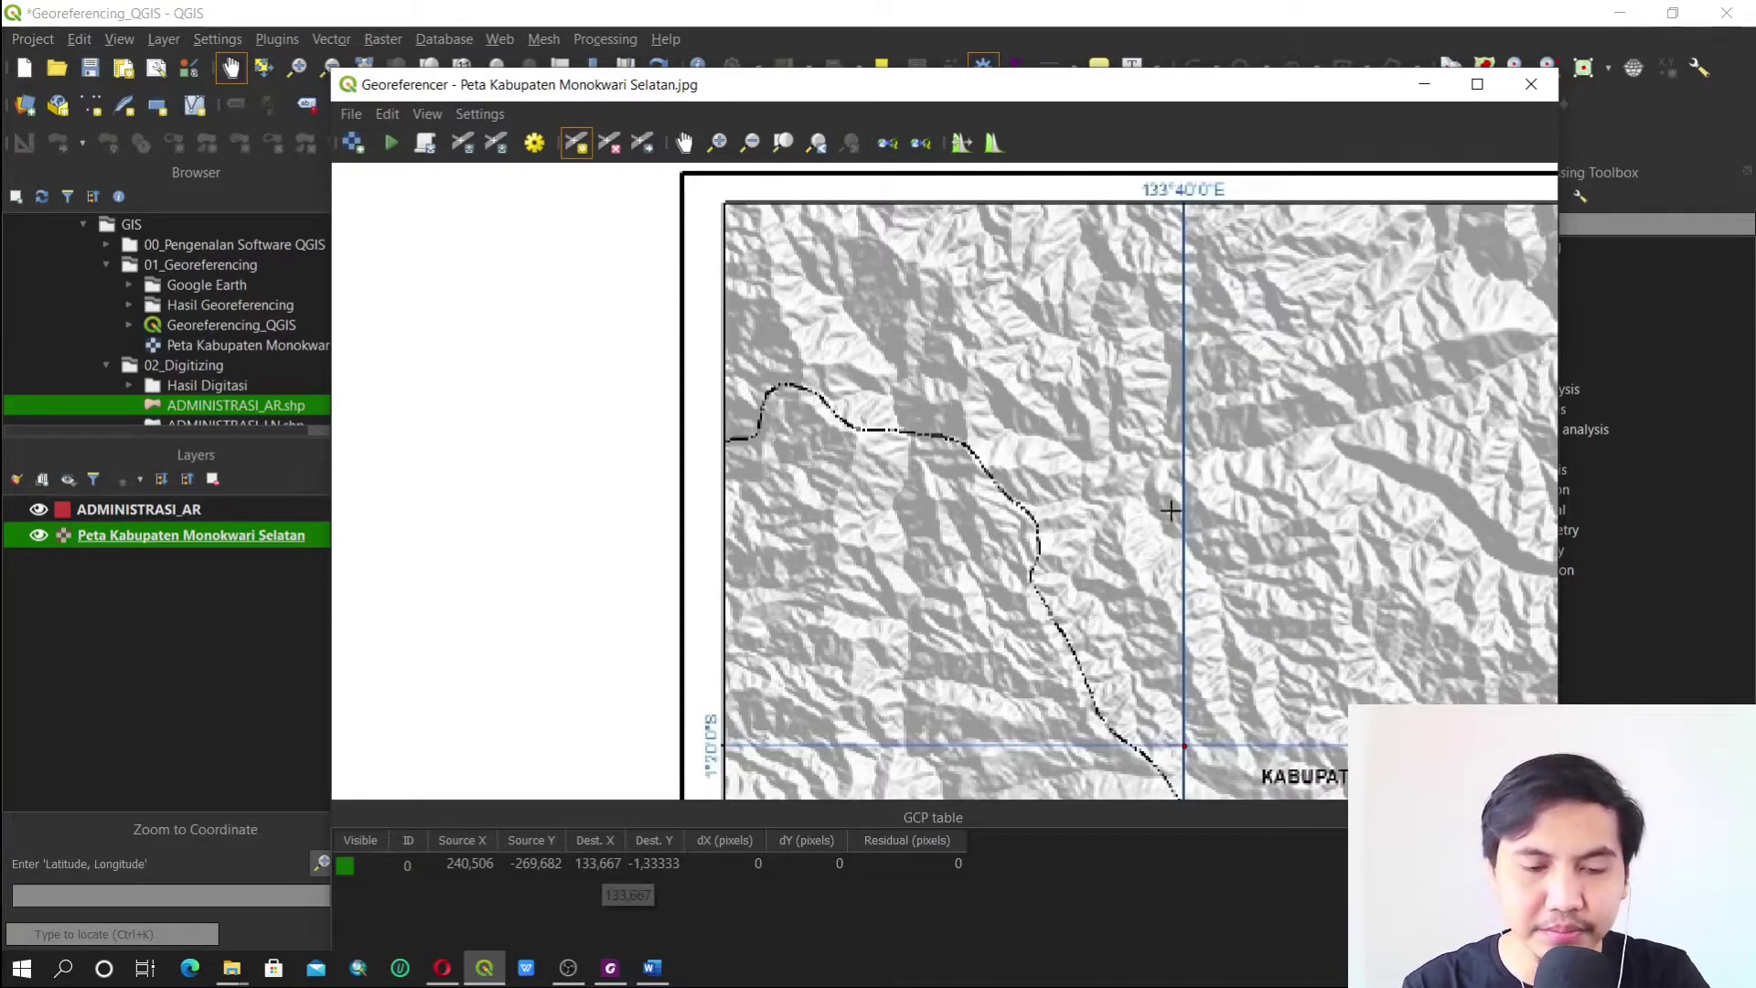
Add a second ground control point where the 134°20'0"E and 1°20'0"S grid lines cross
scroll(1112, 483, down, 1)
drag(1213, 476, 416, 580)
drag(1063, 569, 1024, 531)
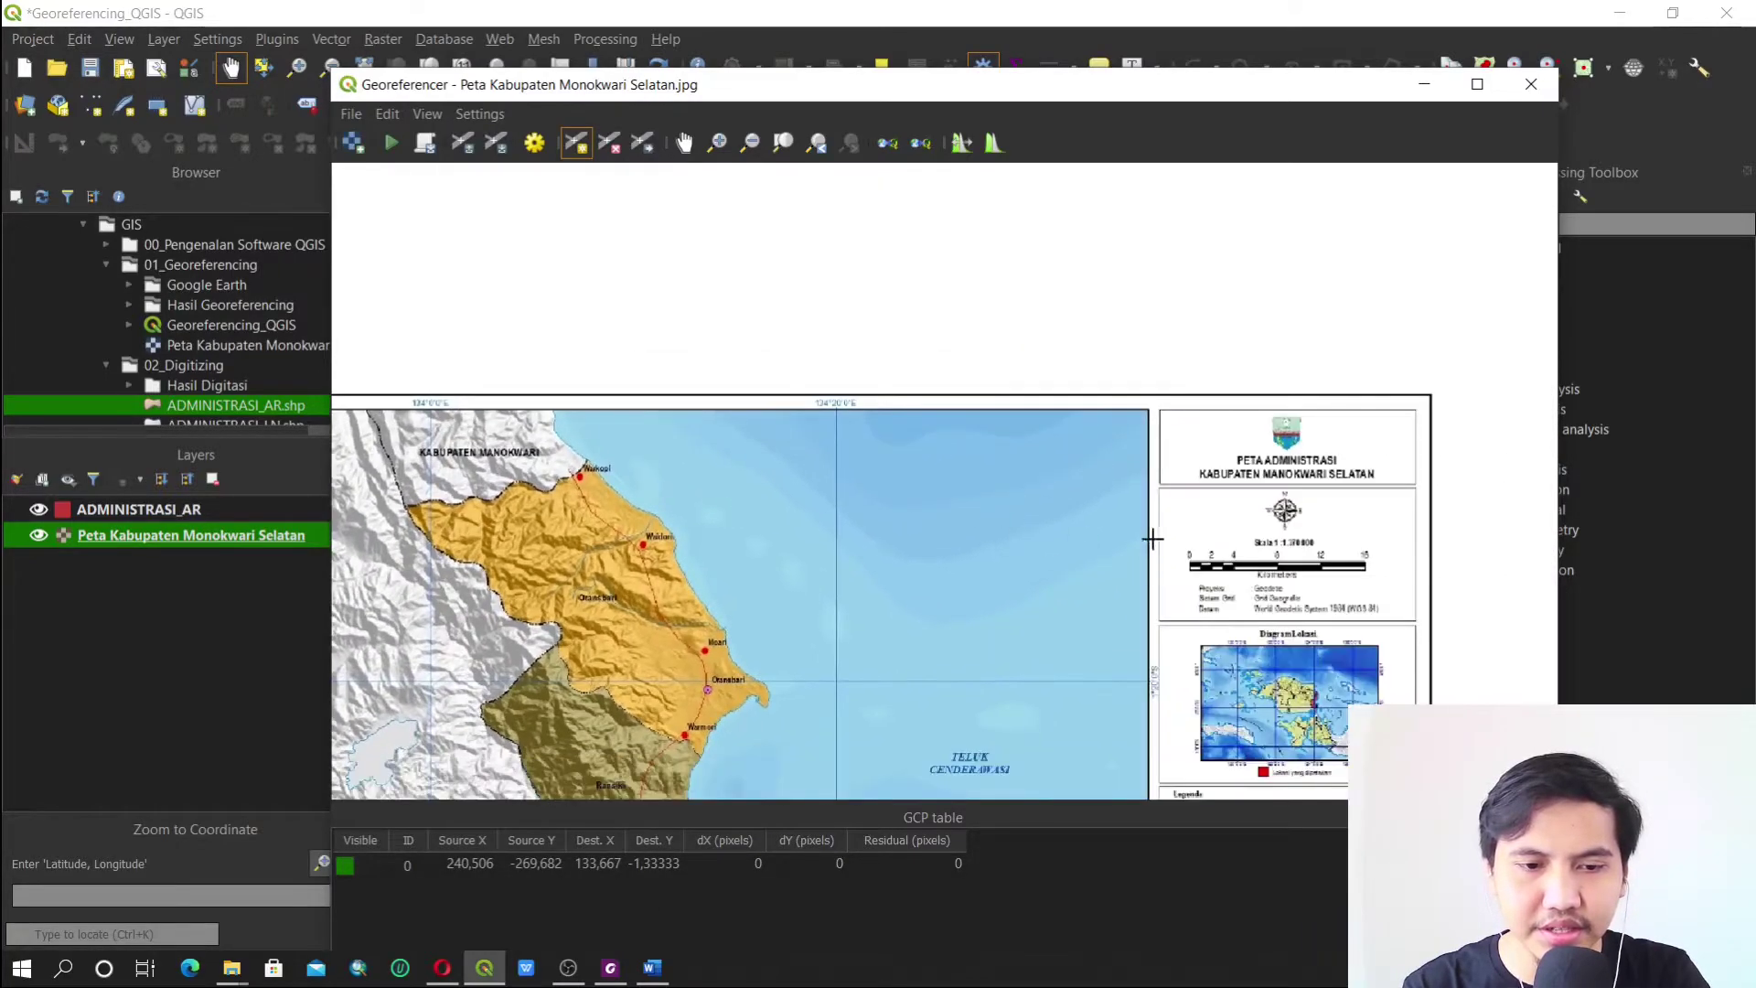
drag(1156, 540, 1129, 482)
click(717, 142)
drag(750, 312, 1151, 638)
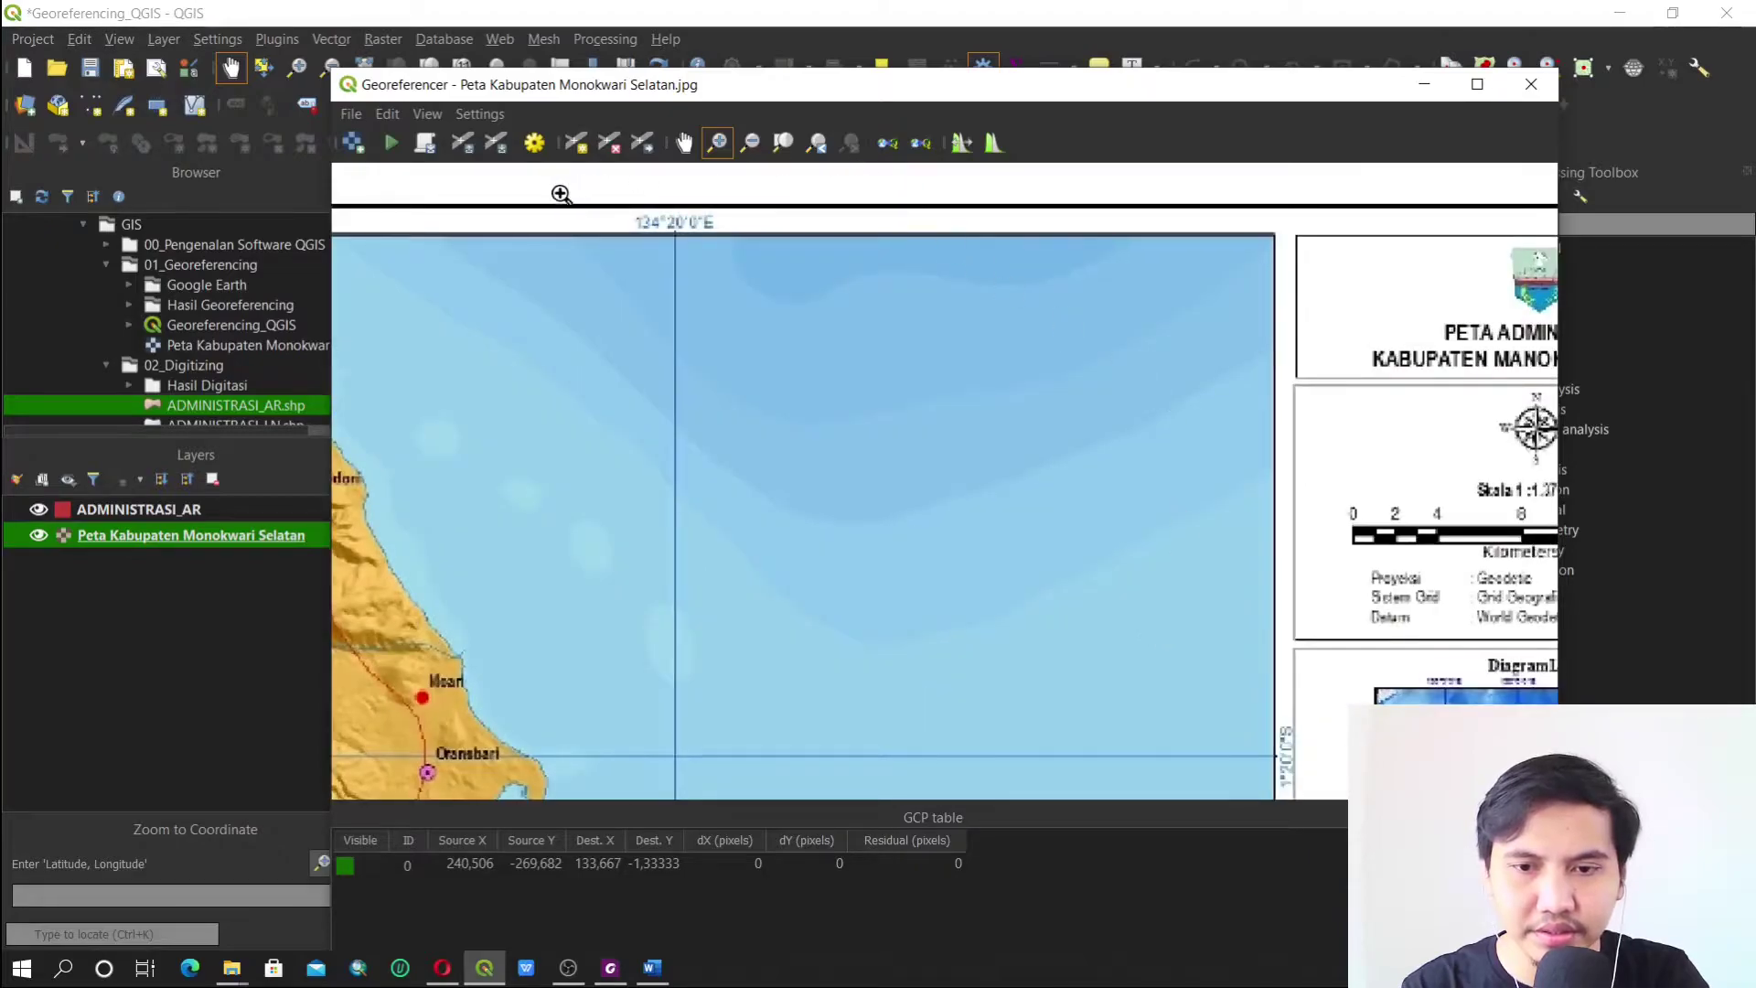
click(579, 146)
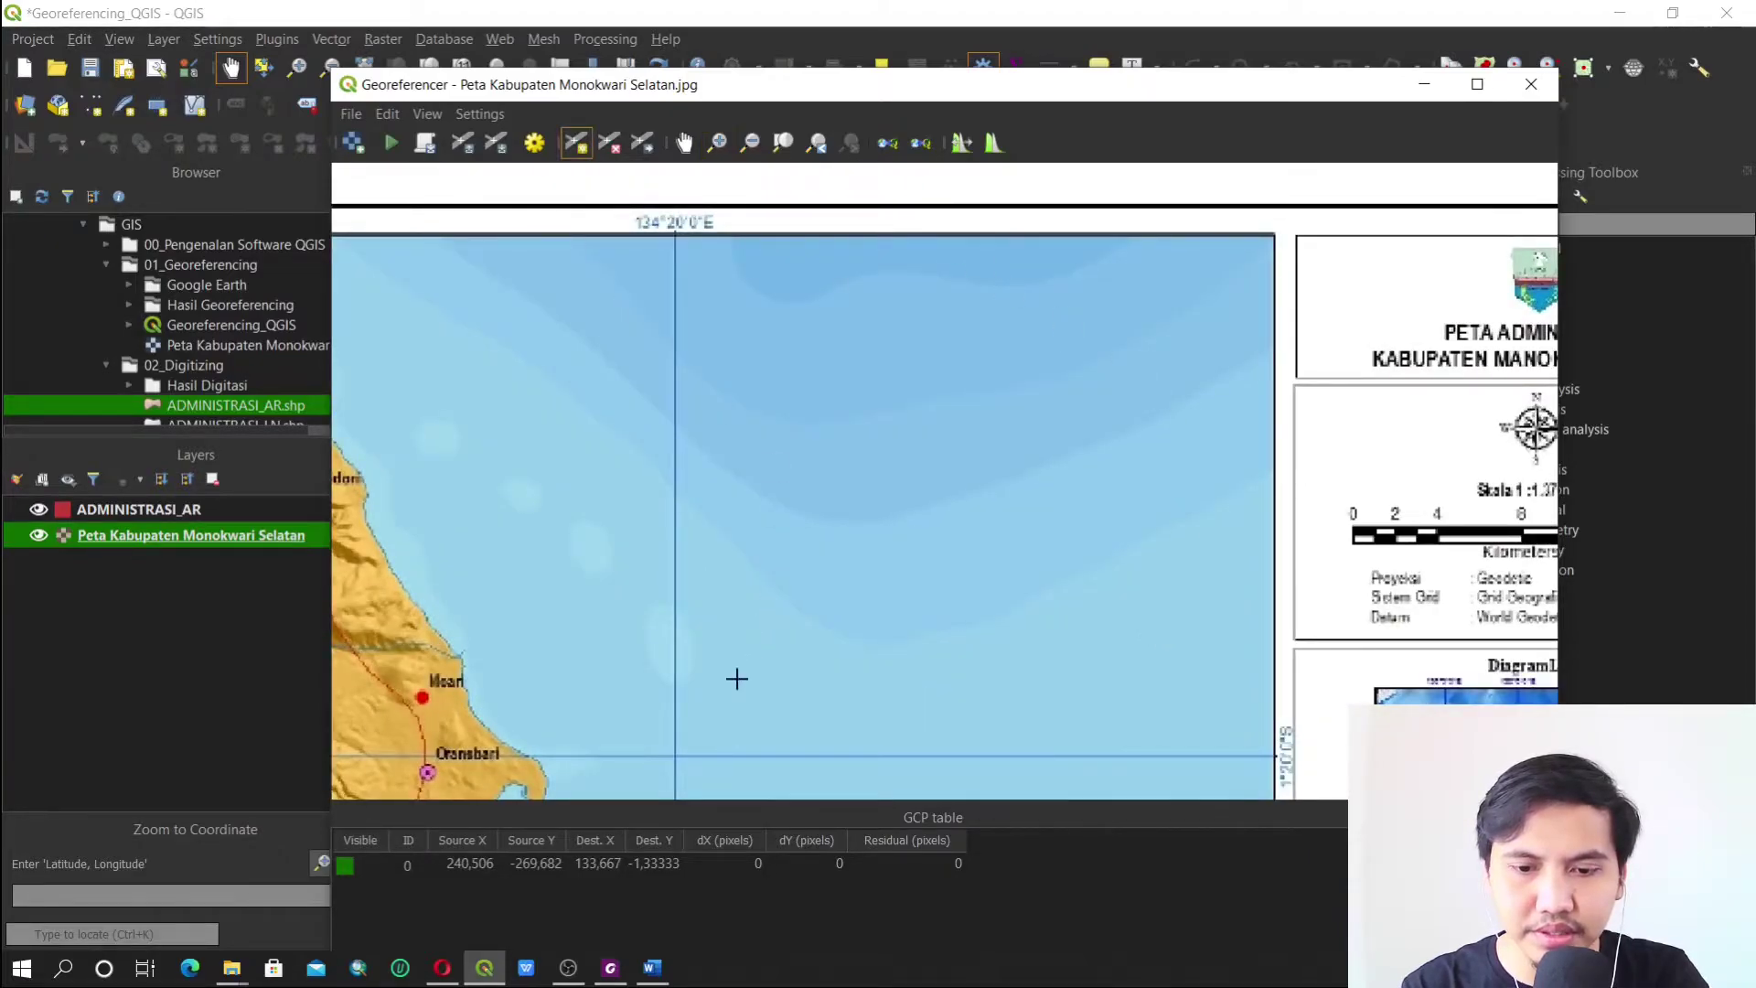
click(675, 755)
Assign the second control point the map coordinates X / East 134 20 0 and Y / North -1 20 0
click(806, 425)
text(134 20)
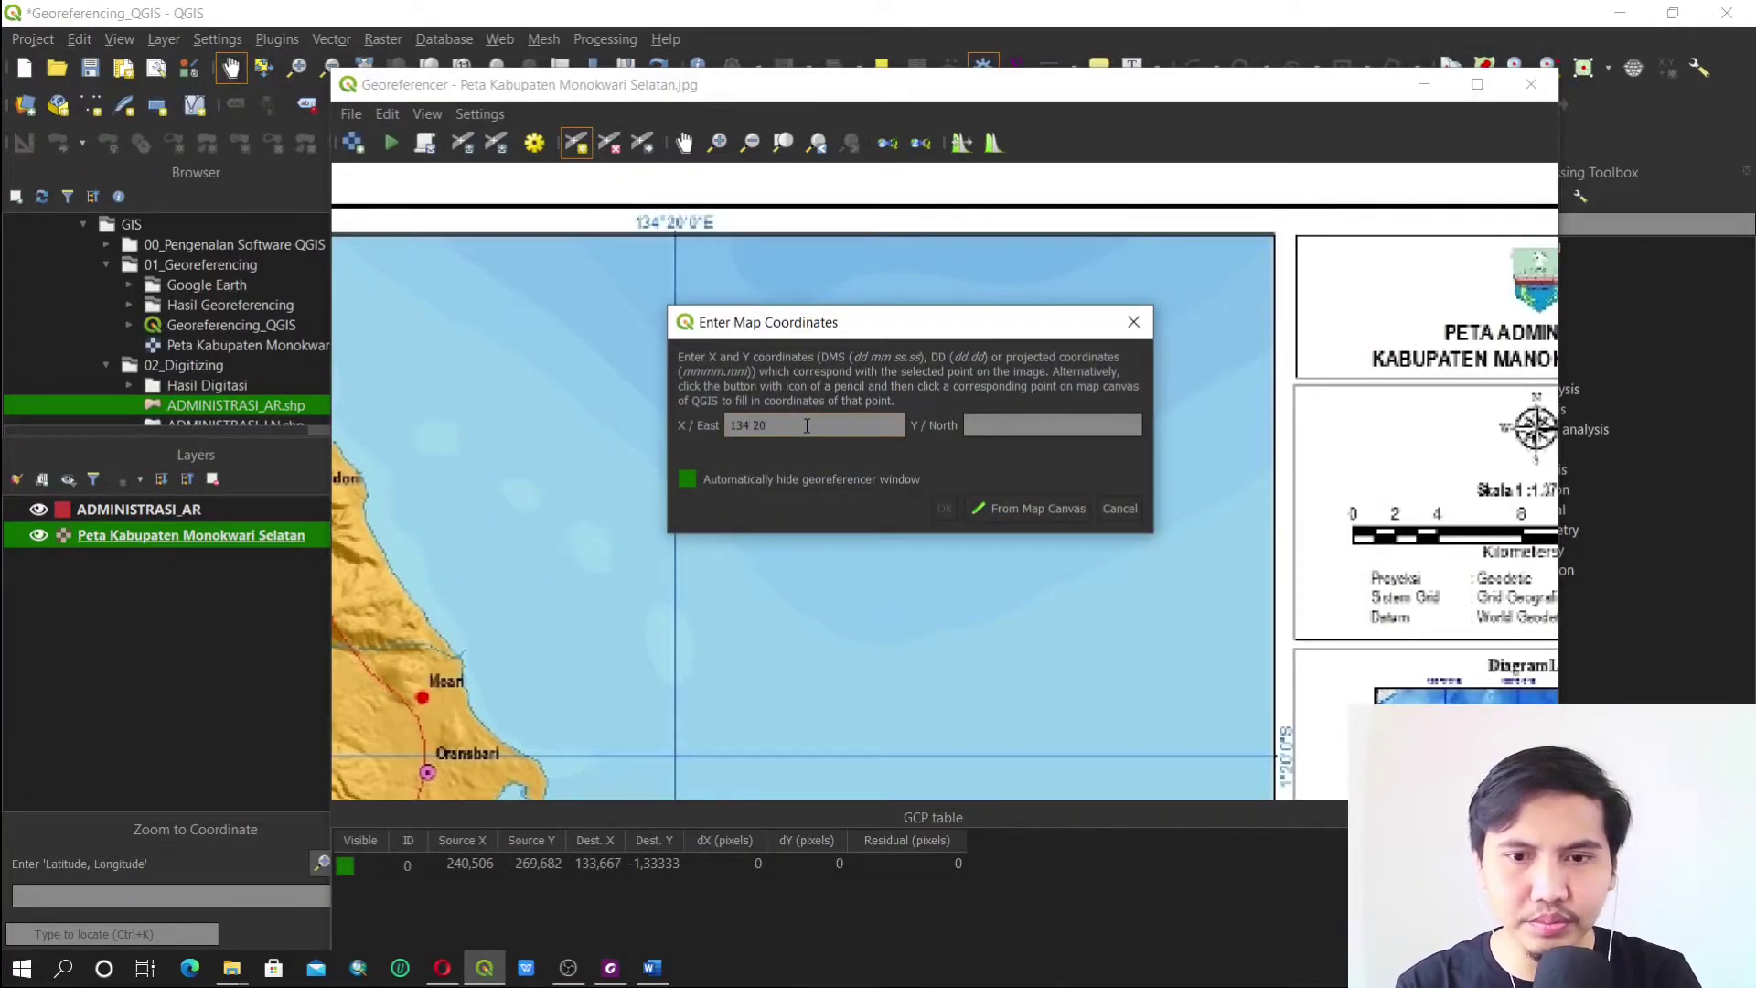
text( 0)
key(Tab)
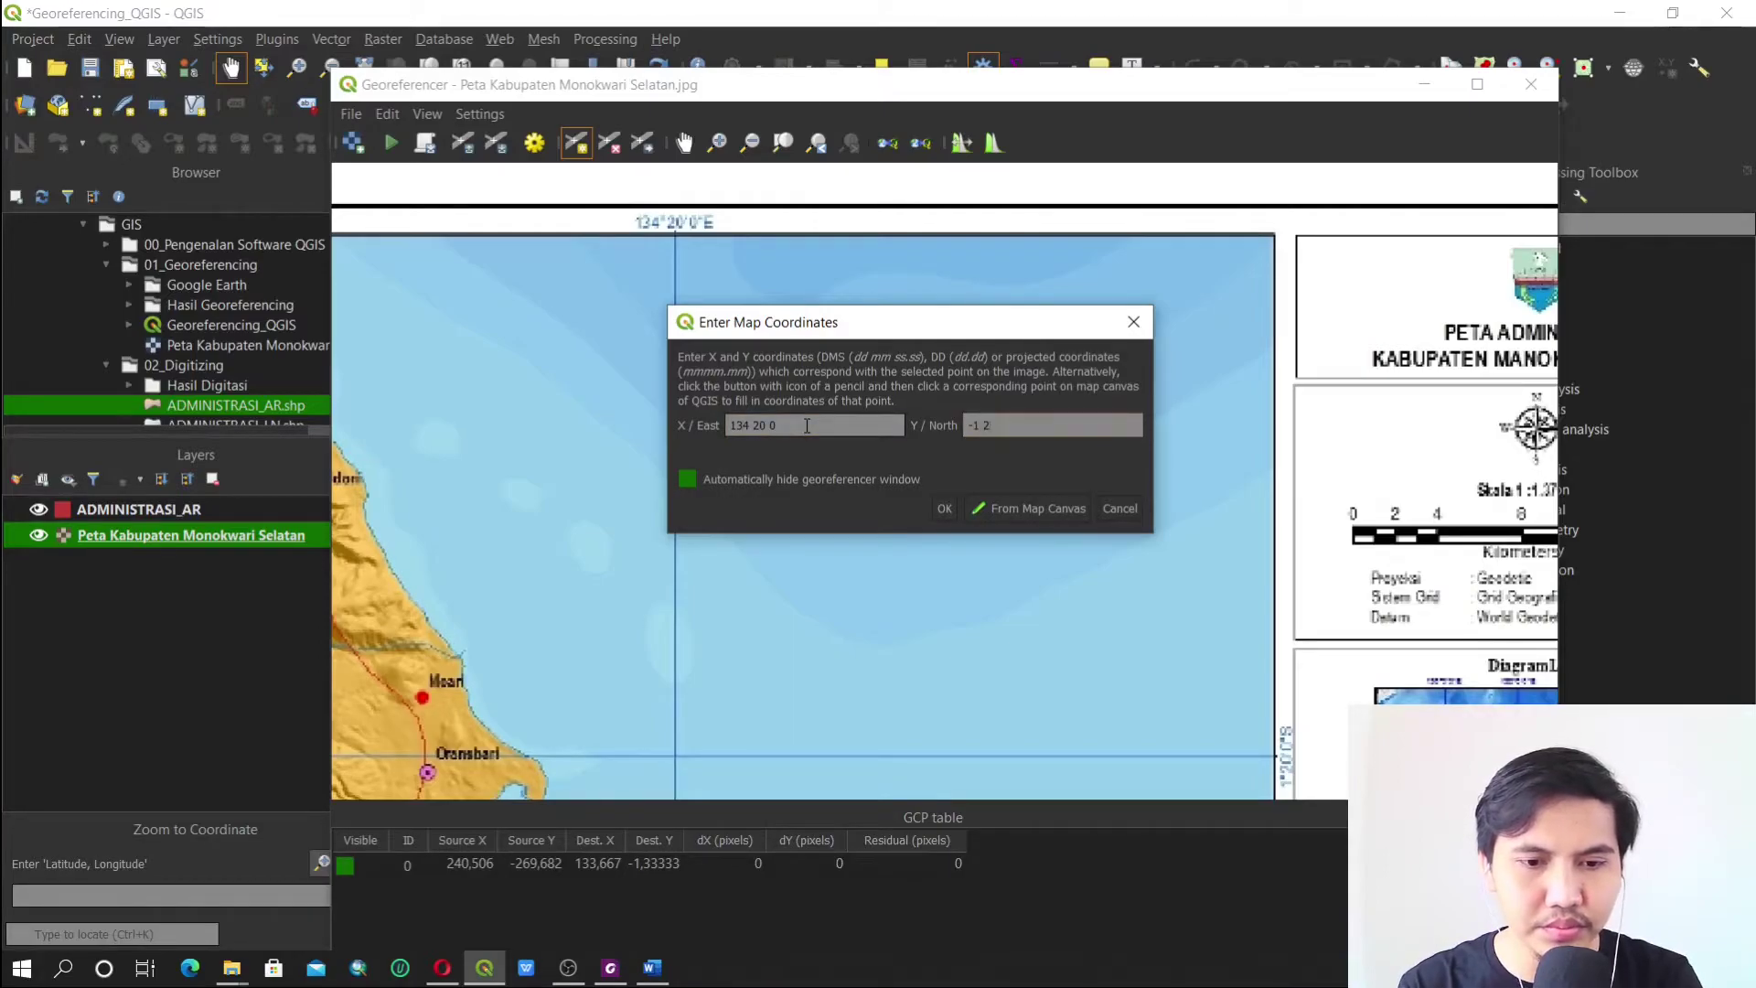
text(-1 20 0)
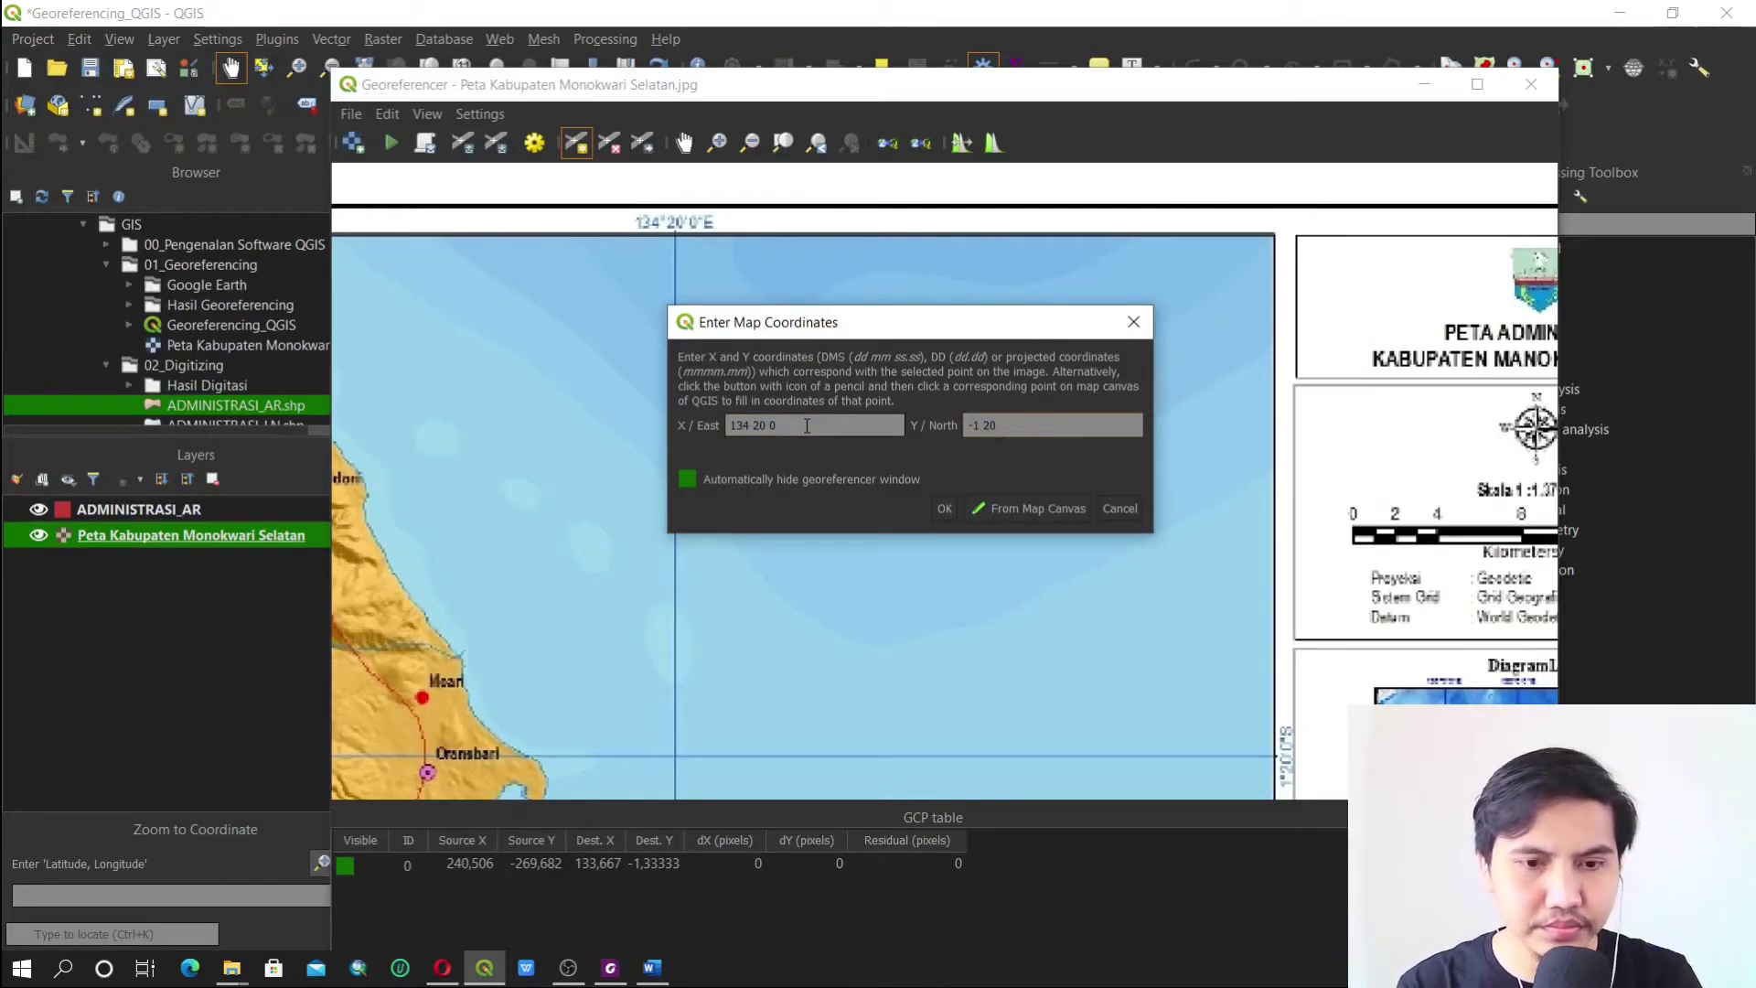
click(942, 509)
Add a third ground control point where the 134°20'0"E and 2°0'0"S grid lines cross, with coordinates 134 20 0 and -2 0 0
scroll(952, 307, down, 2)
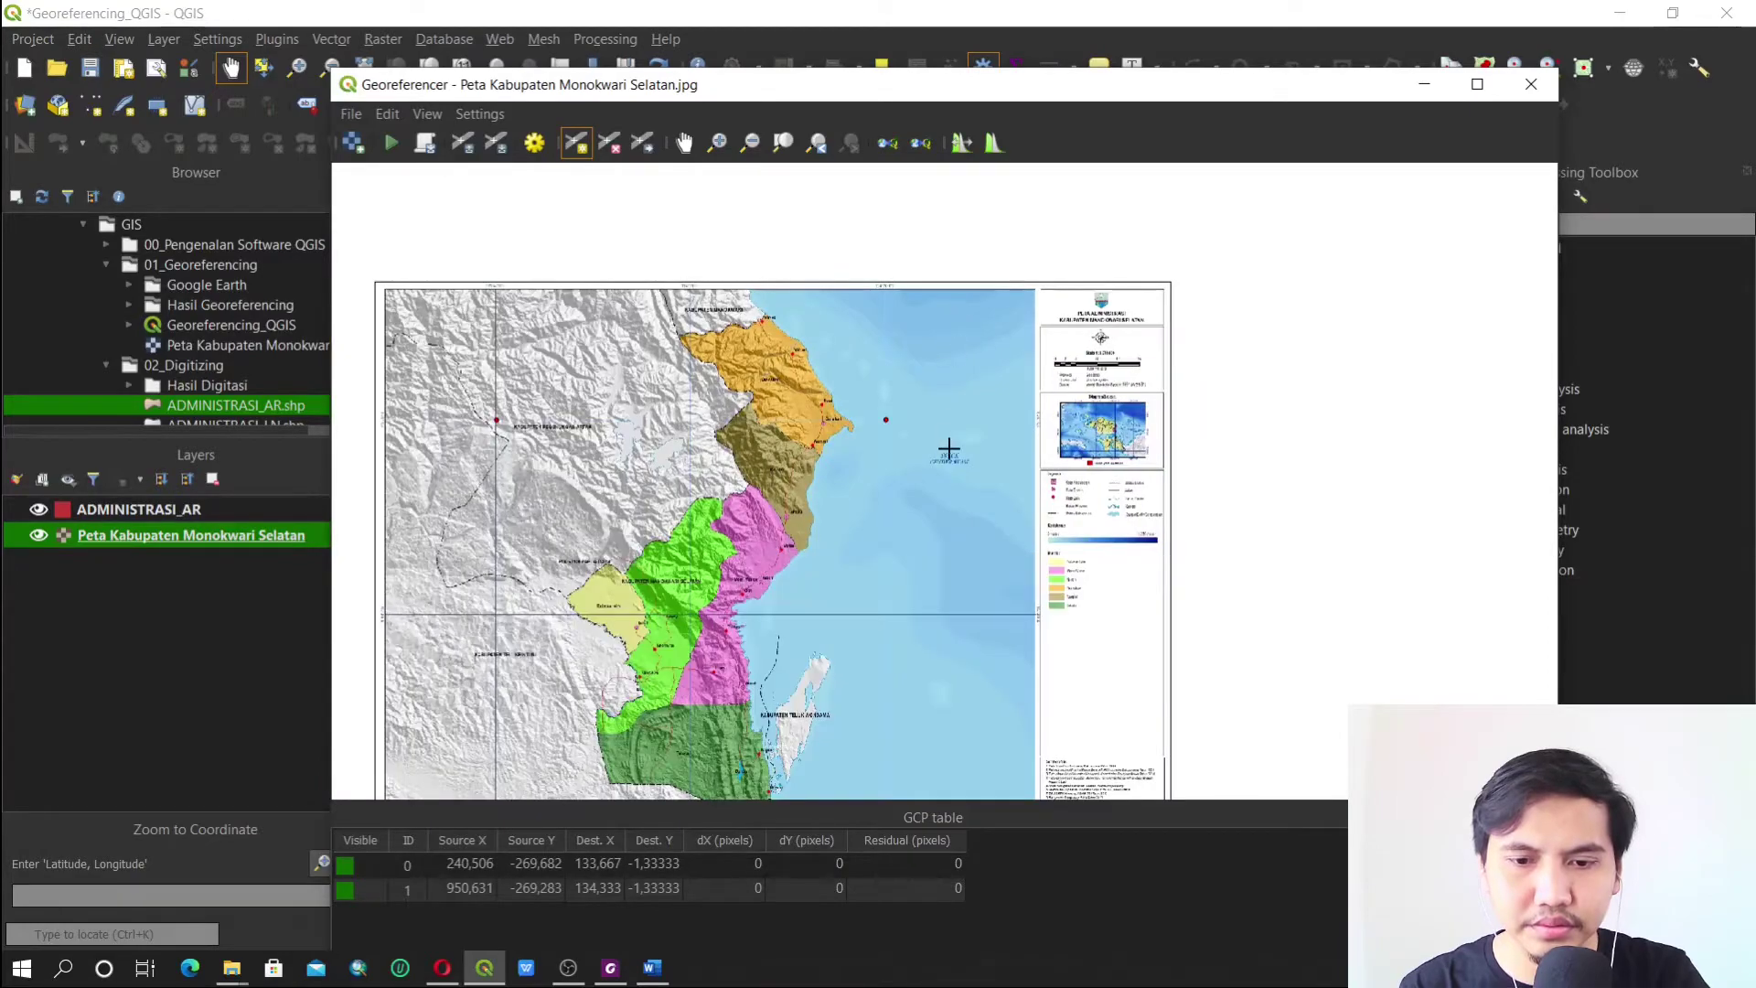
click(718, 143)
drag(917, 510, 1109, 627)
drag(631, 506, 847, 595)
click(576, 142)
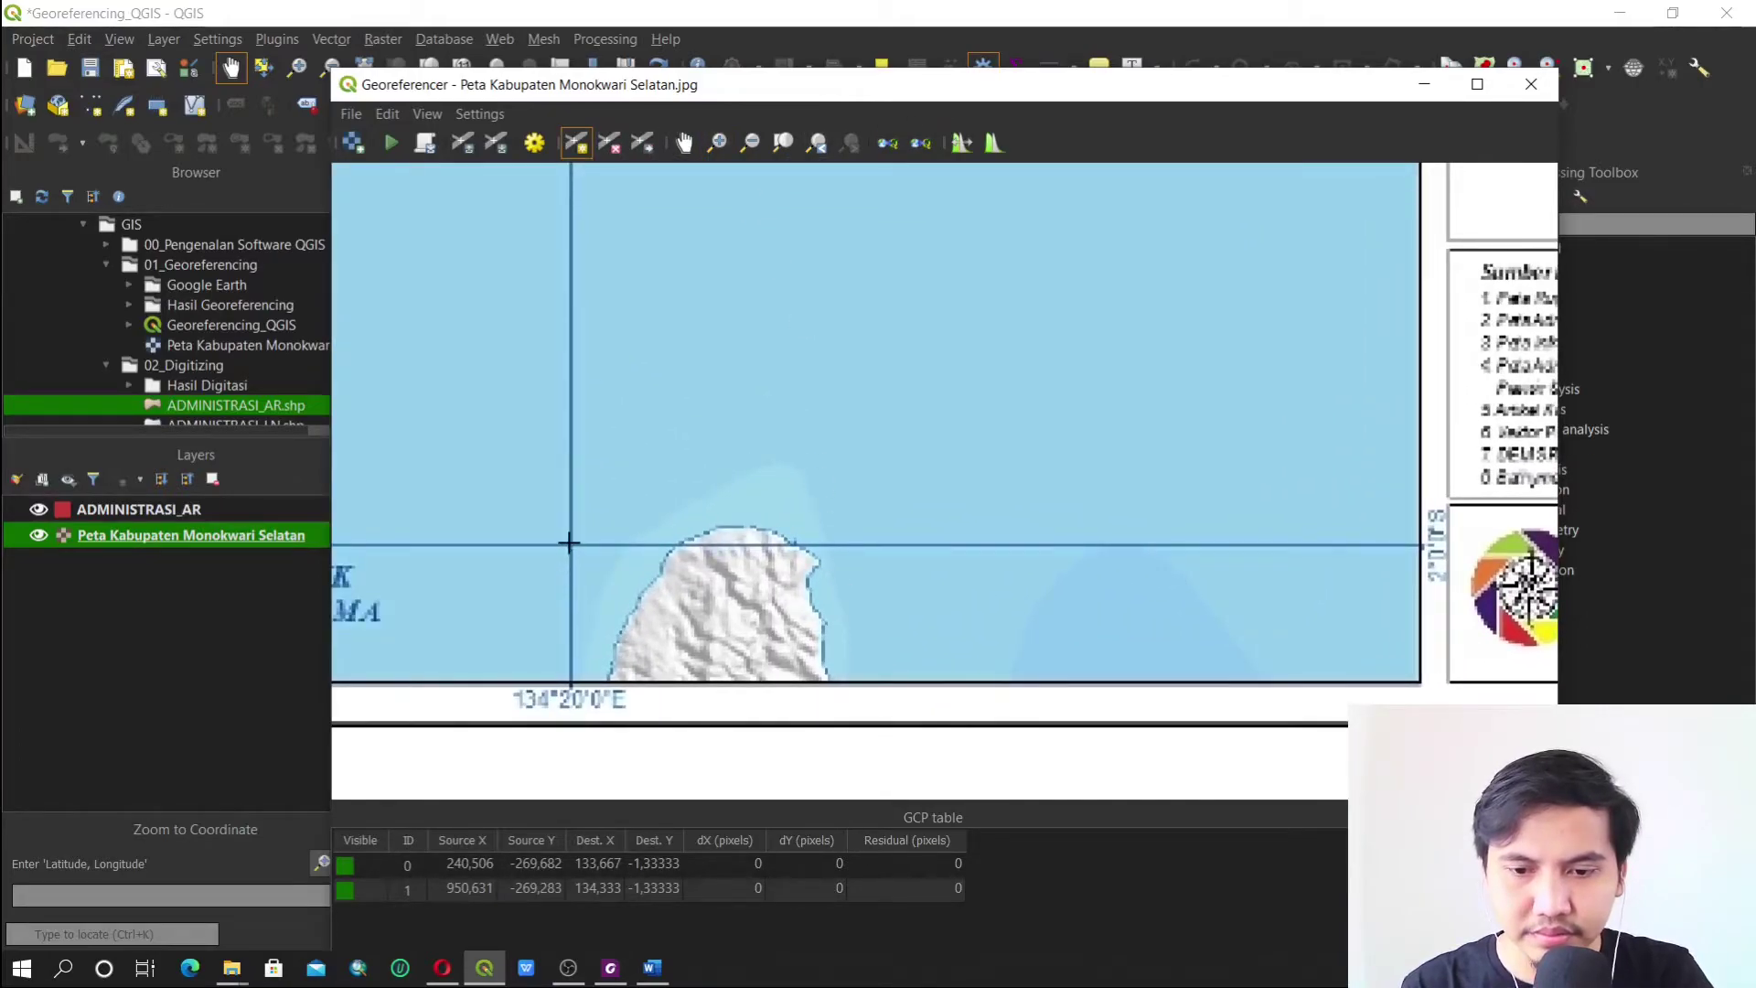
click(569, 545)
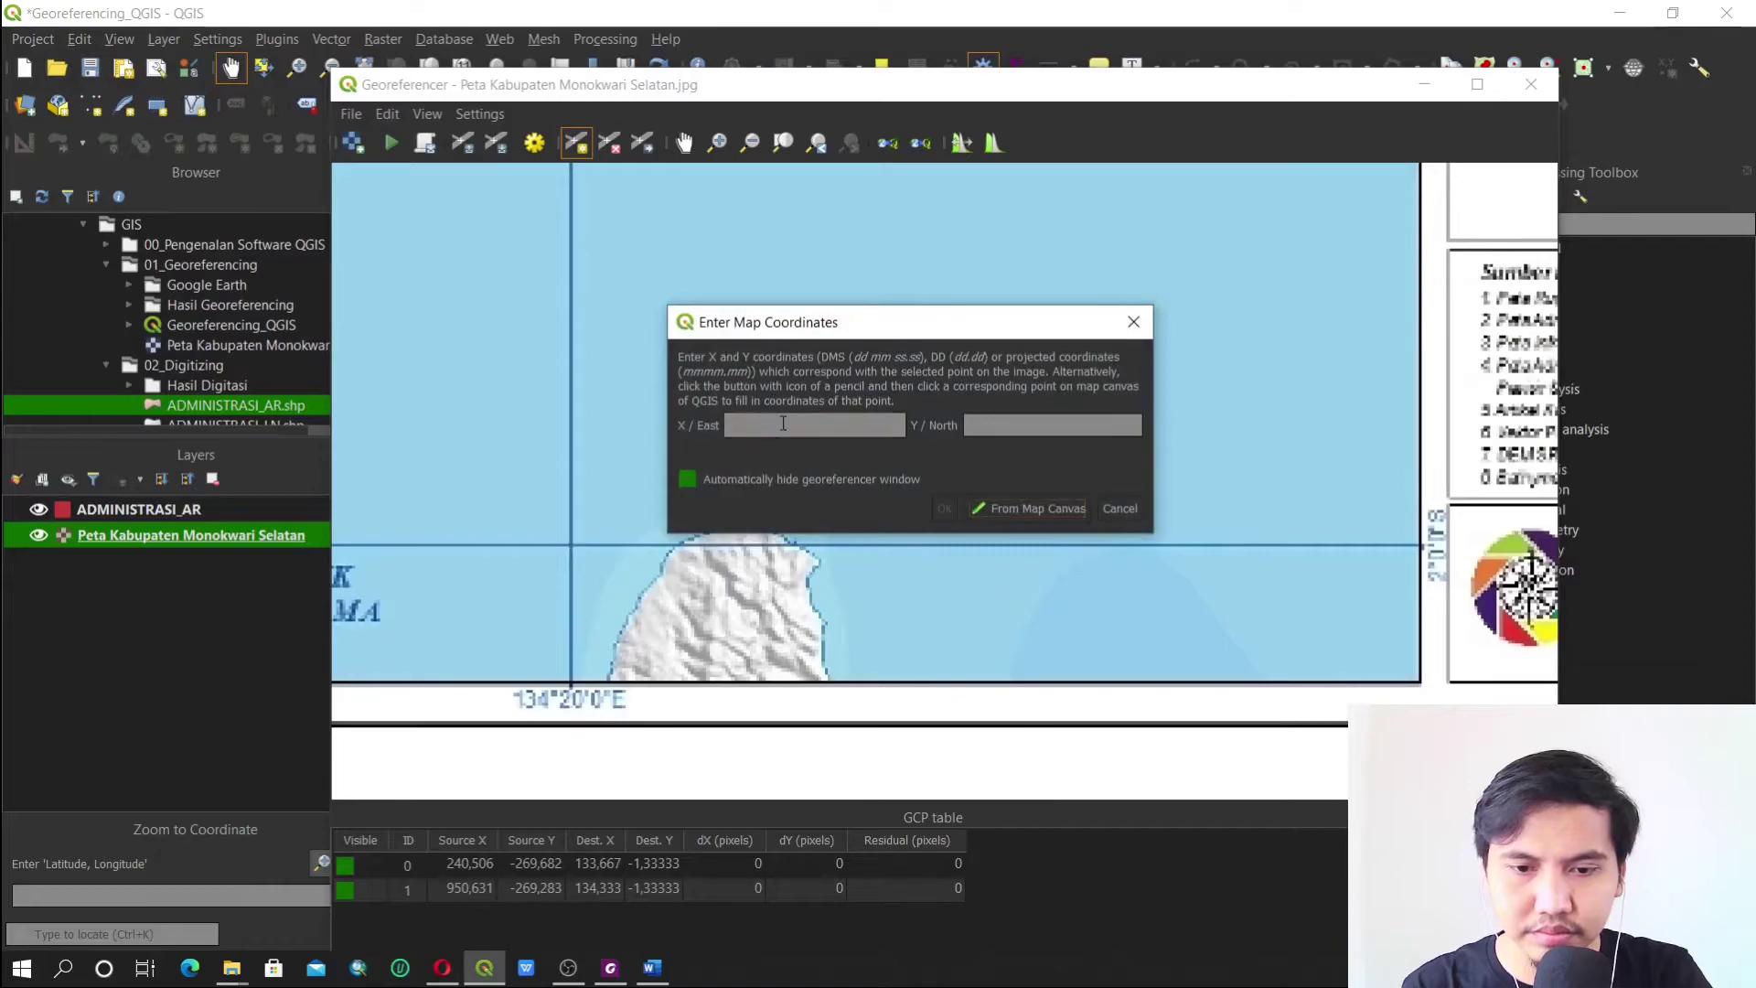
text(134 20 0)
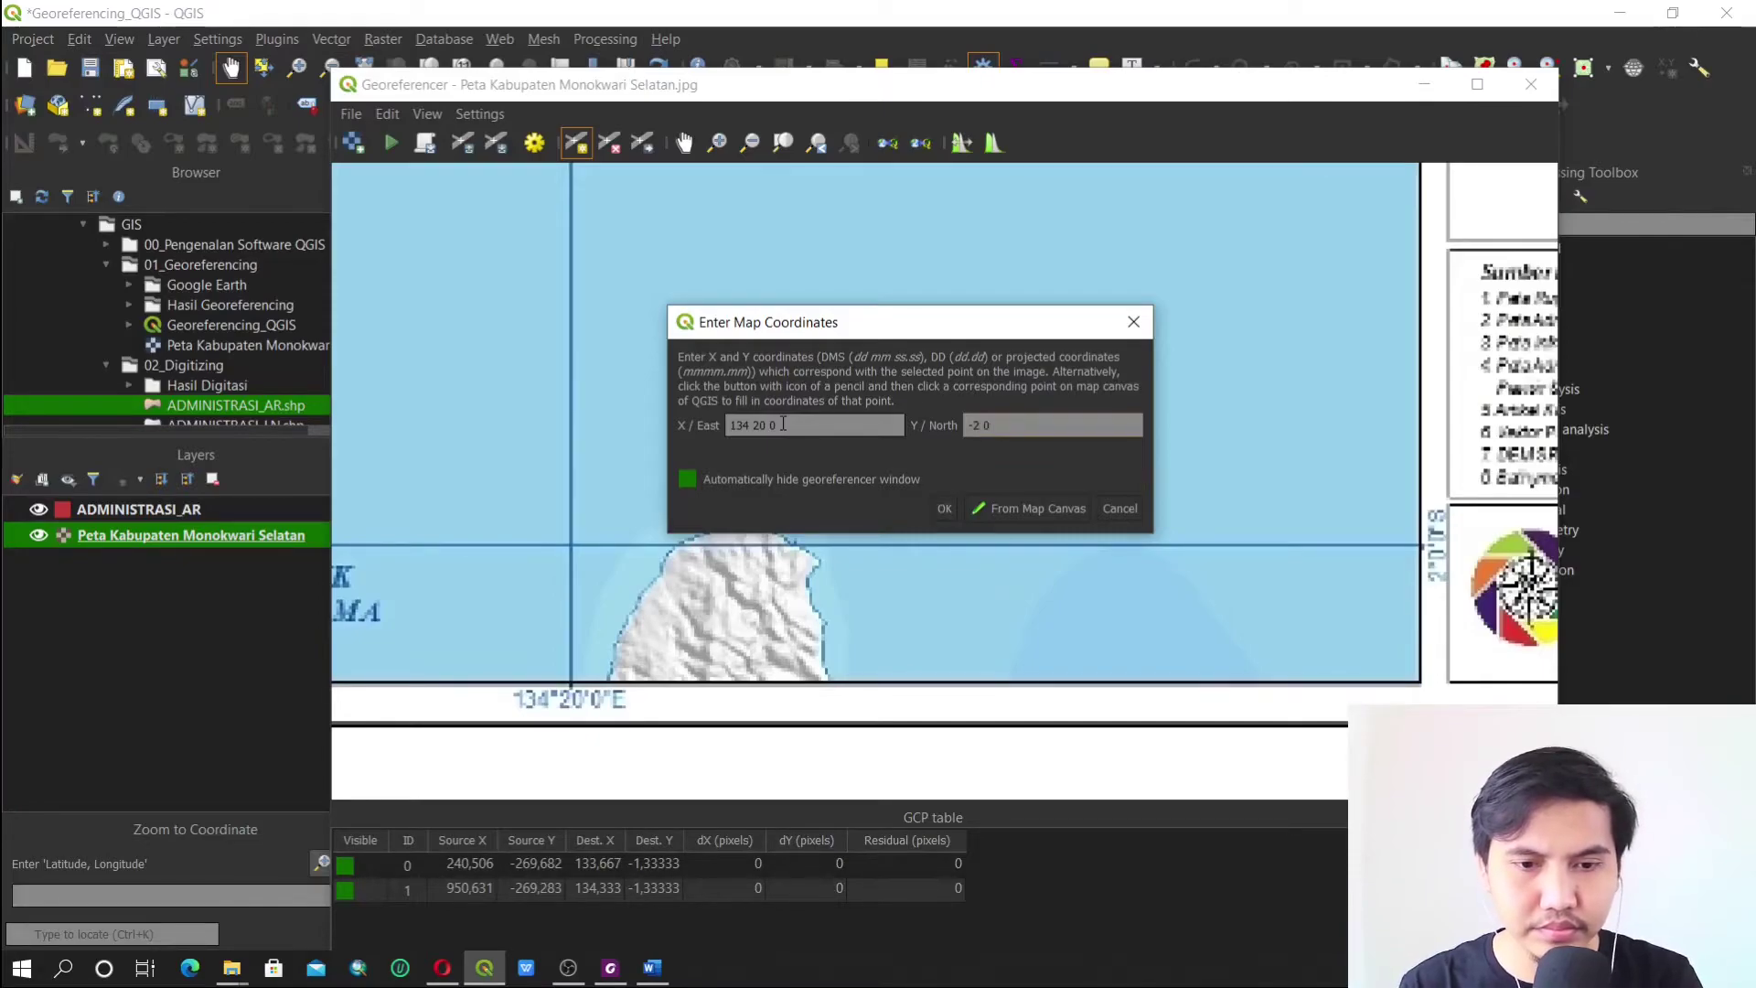
click(944, 508)
Add a fourth ground control point at the intersection of the 133°40'0"E and 2°0'0"S grid lines
scroll(948, 502, down, 5)
scroll(533, 540, up, 6)
drag(790, 393, 771, 536)
drag(921, 513, 979, 494)
click(1177, 453)
Assign the fourth control point the map coordinates X / East 133 40 0 and Y / North -2 0 0
text(1)
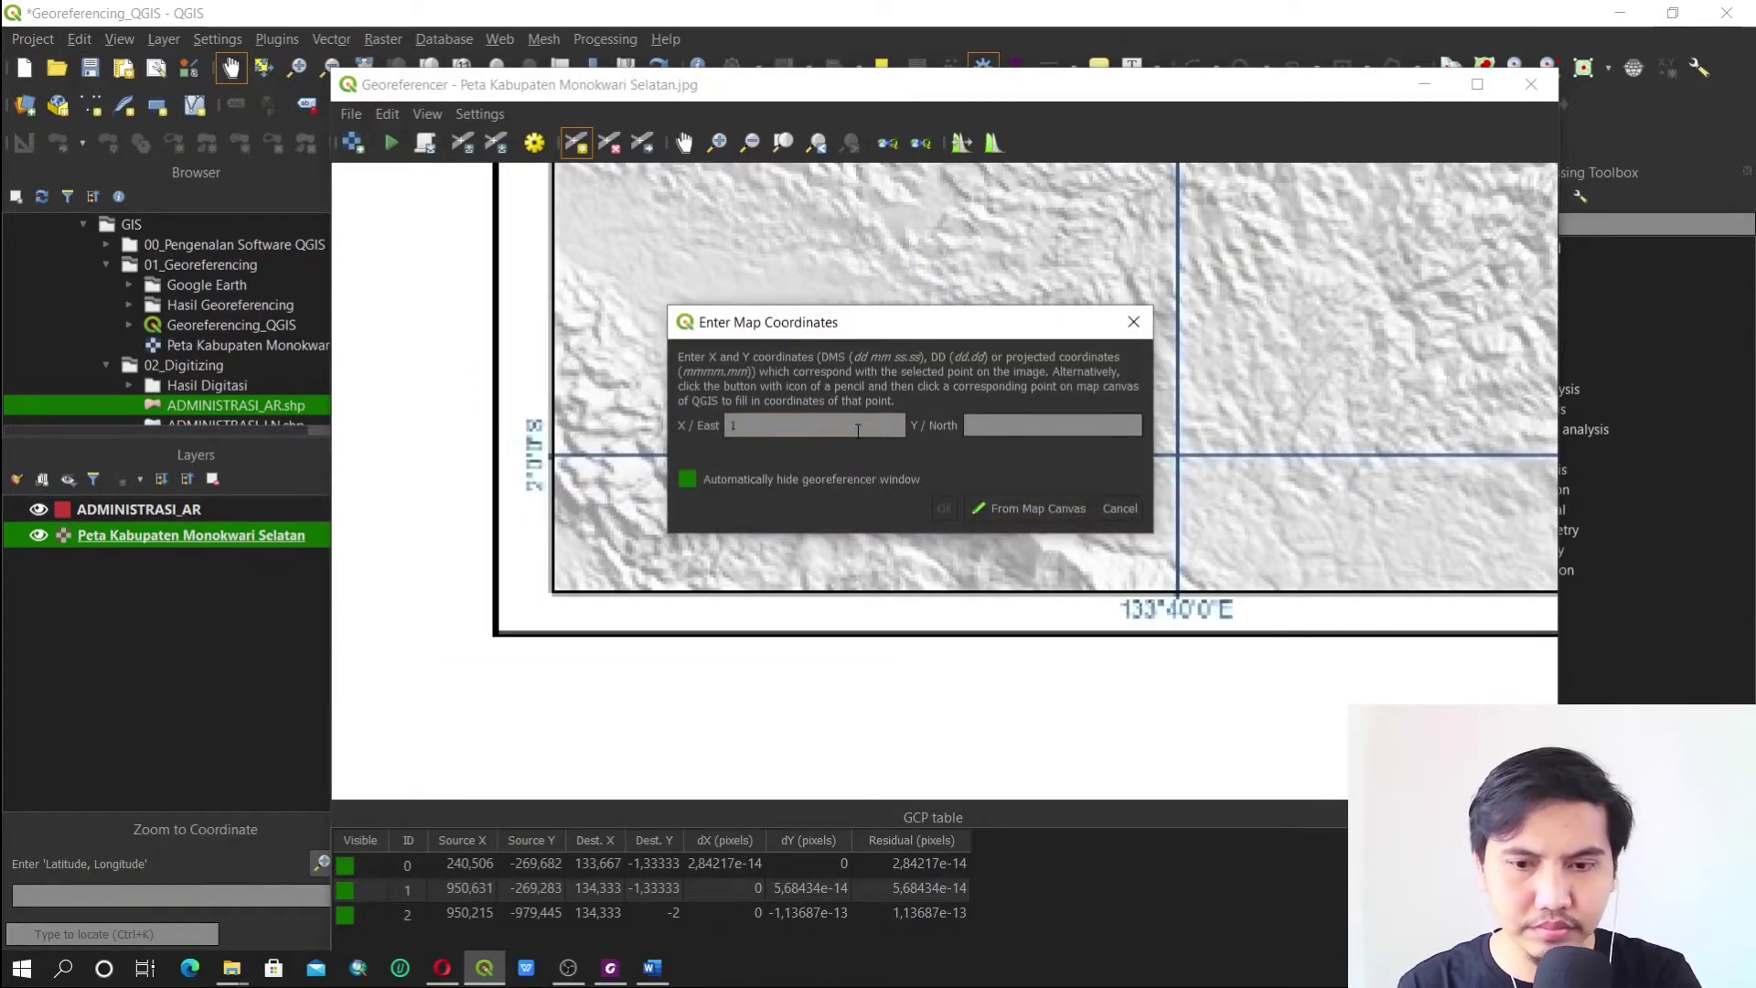
text(33 40 0)
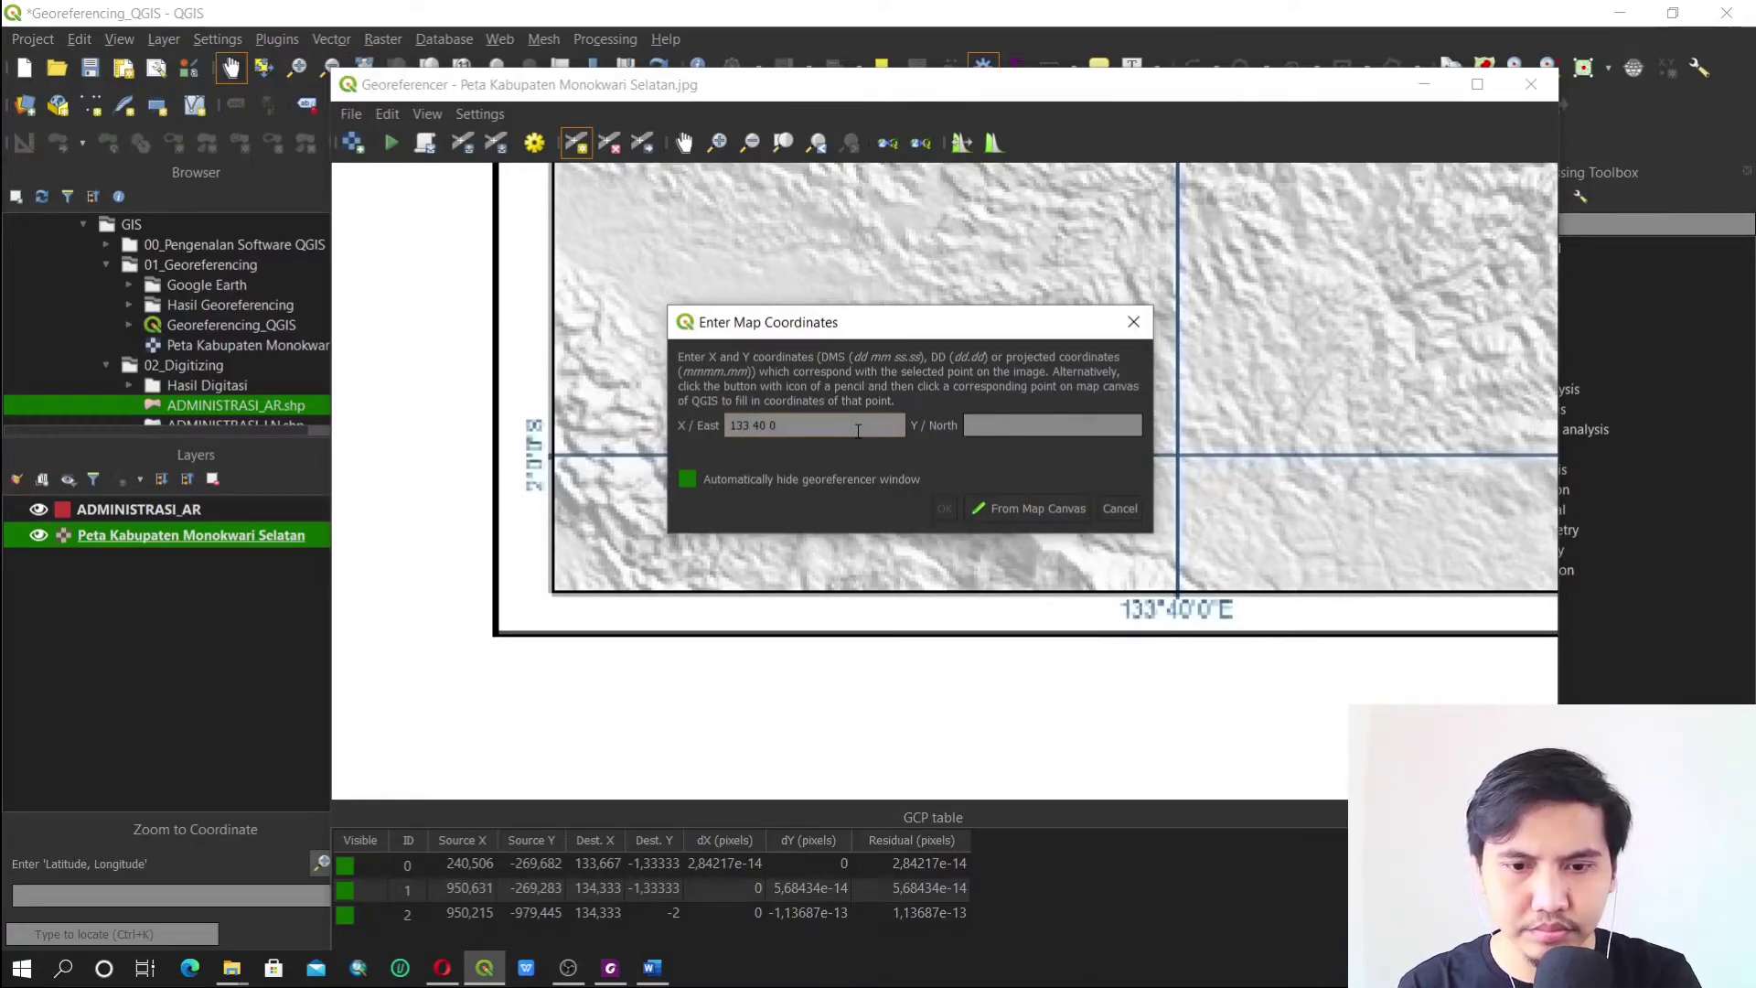
key(Tab)
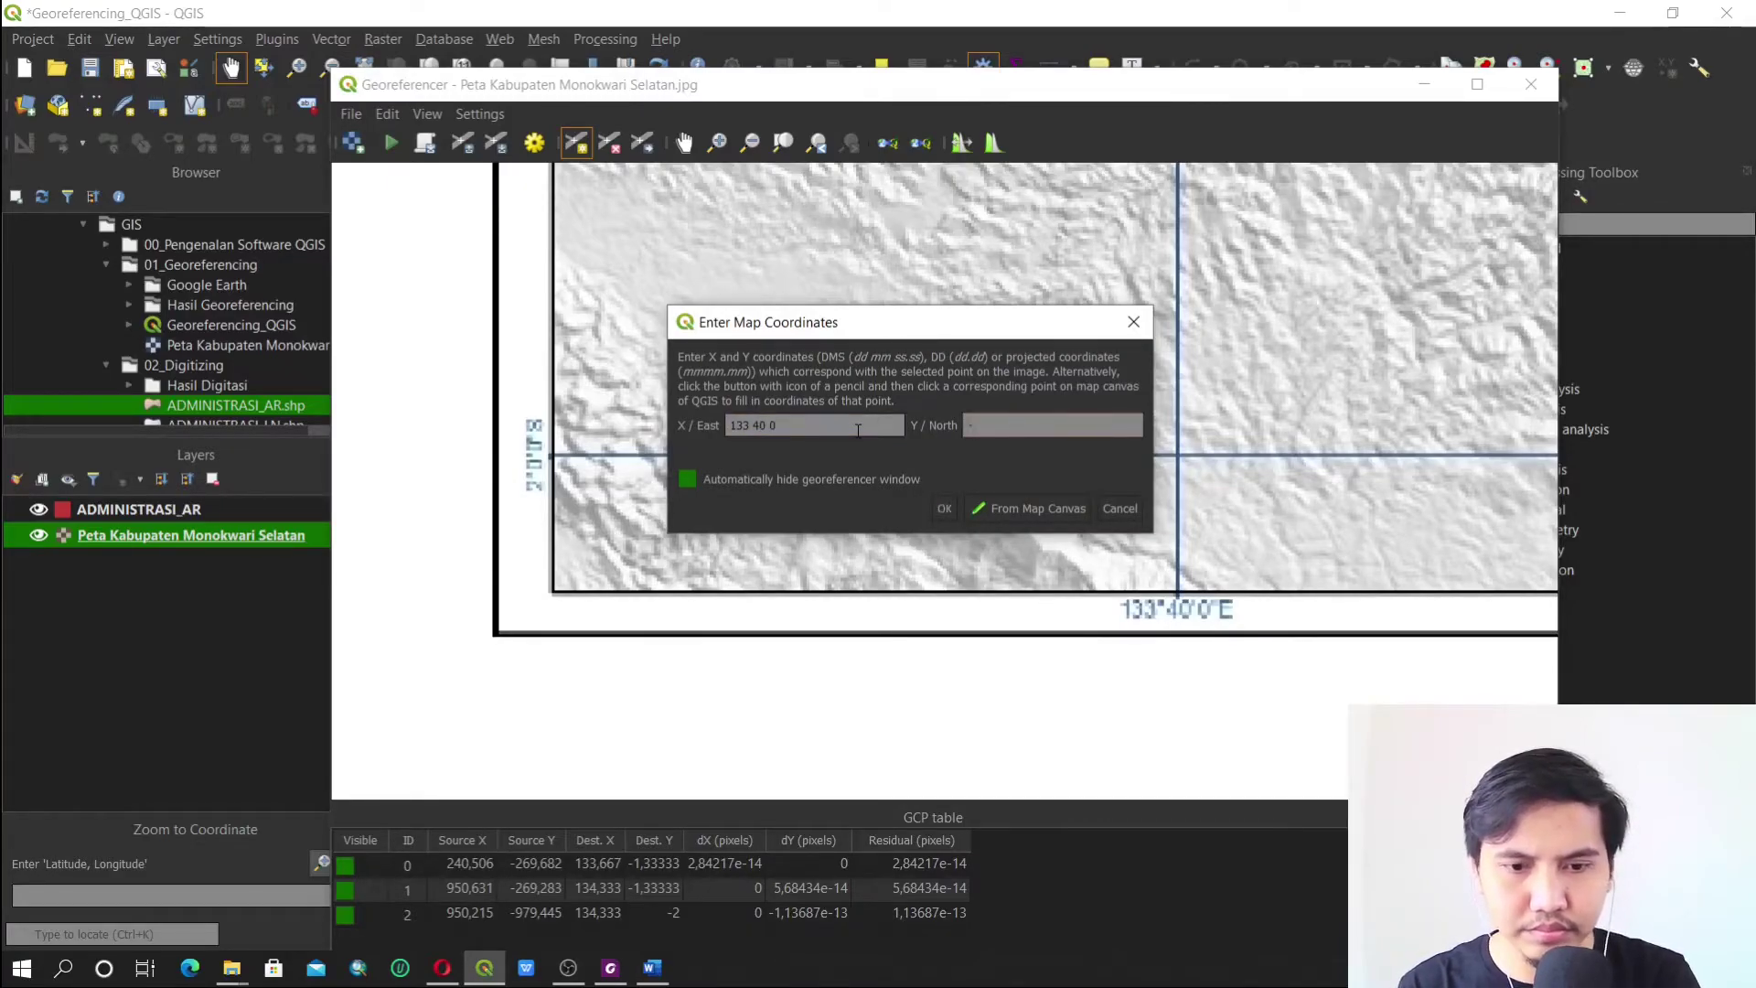
text(-2 0 0)
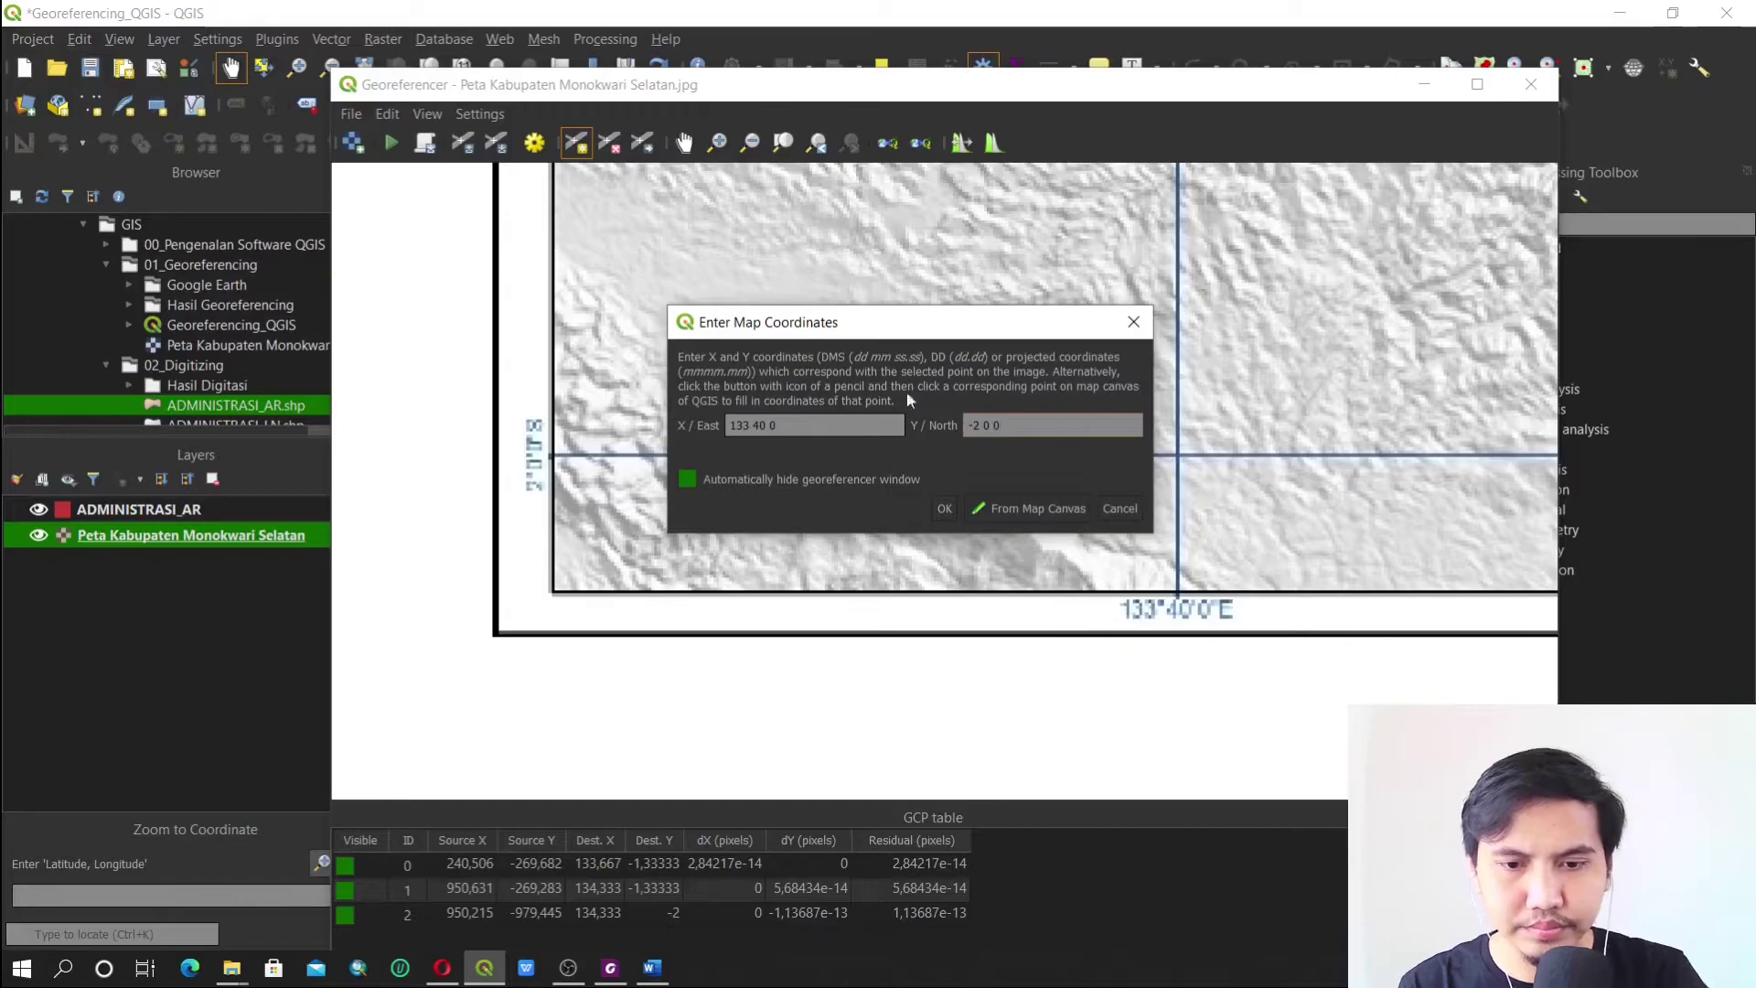
click(951, 508)
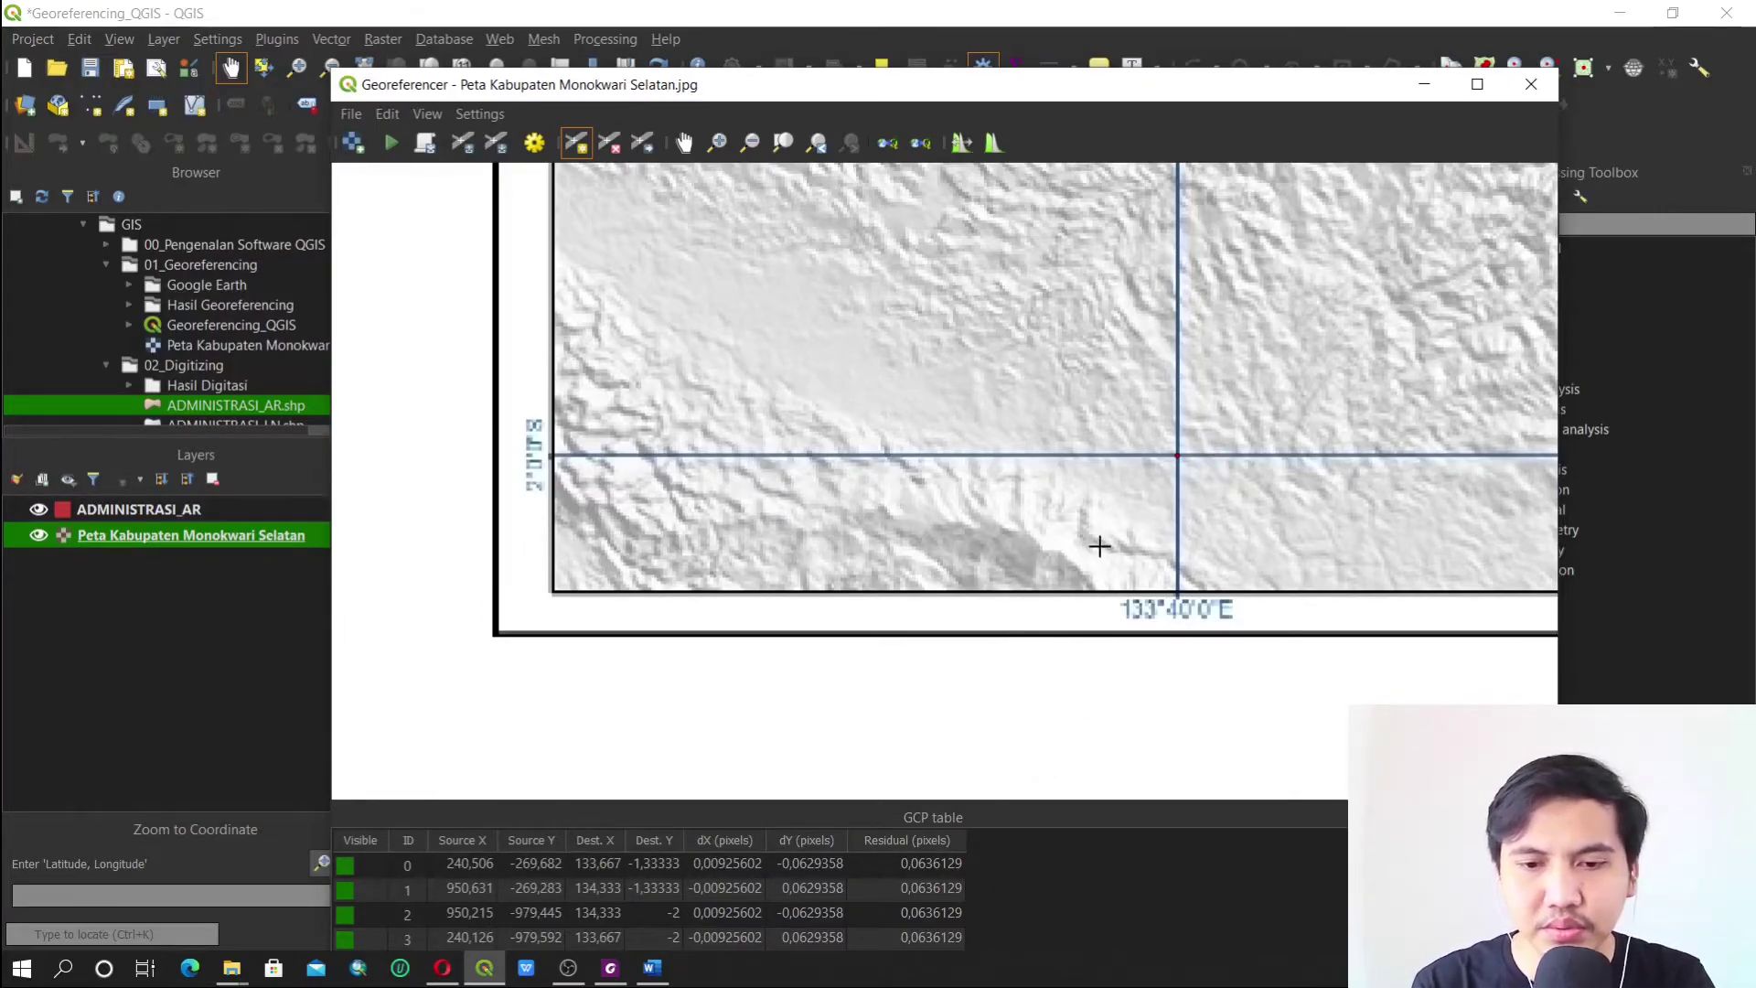
scroll(956, 468, down, 6)
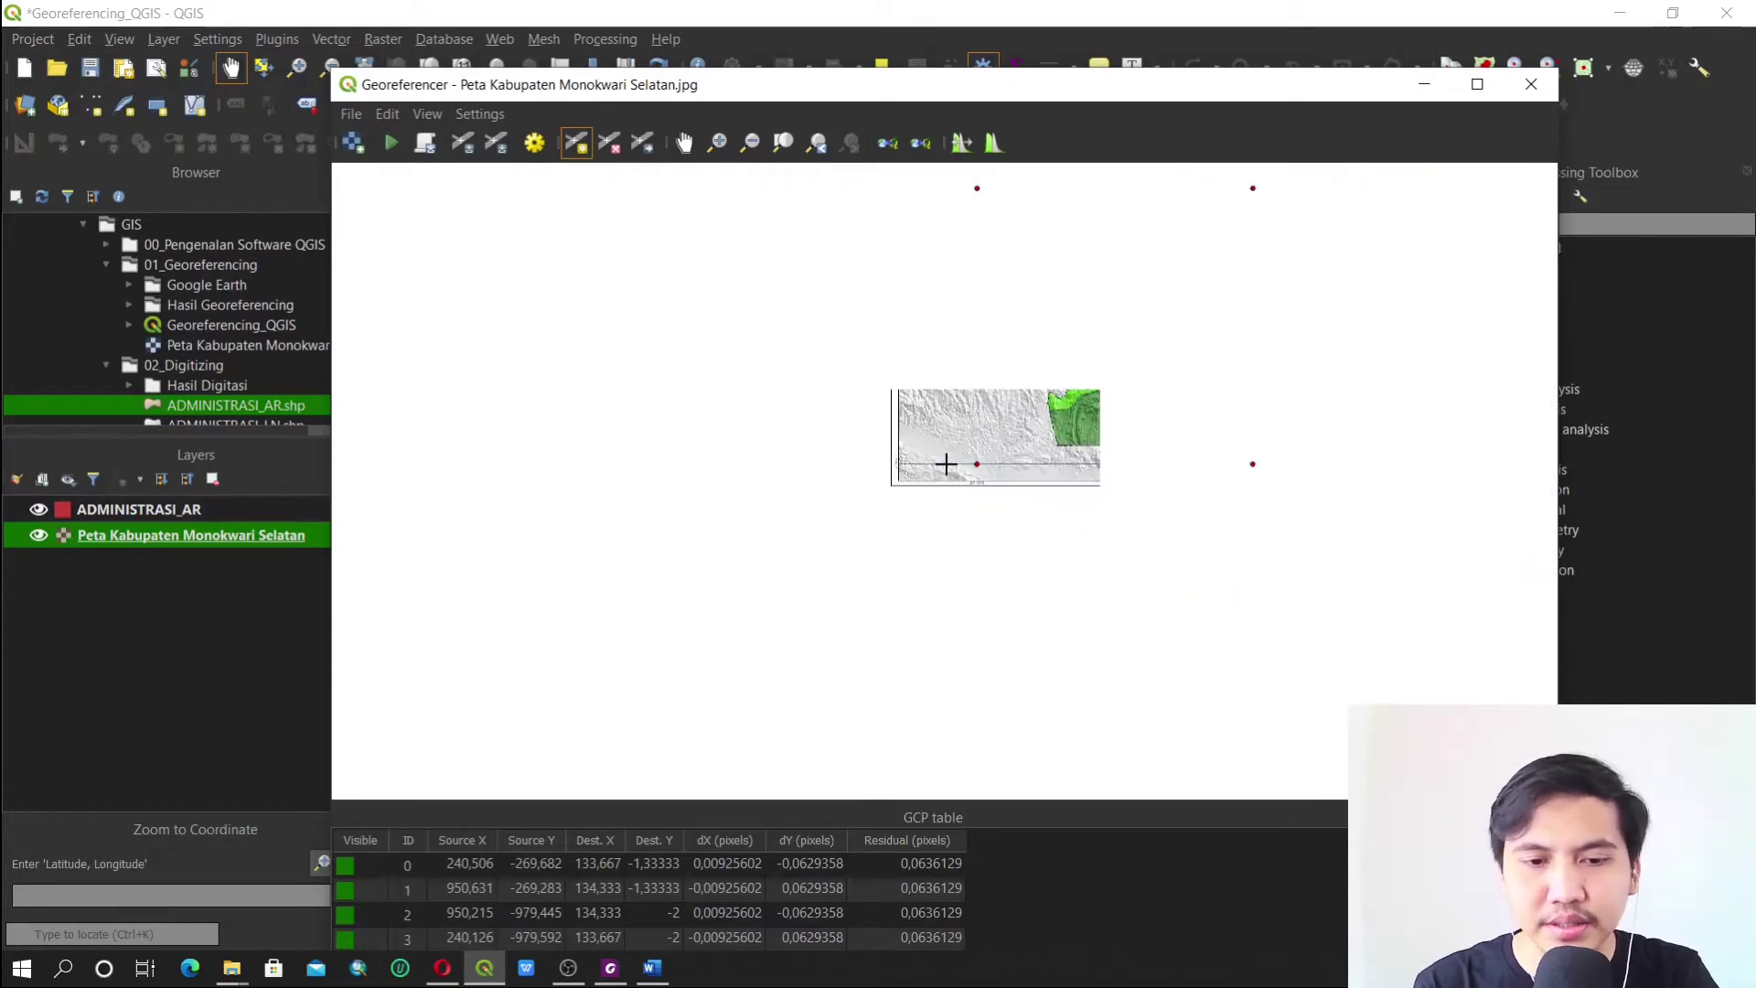
scroll(797, 528, up, 1)
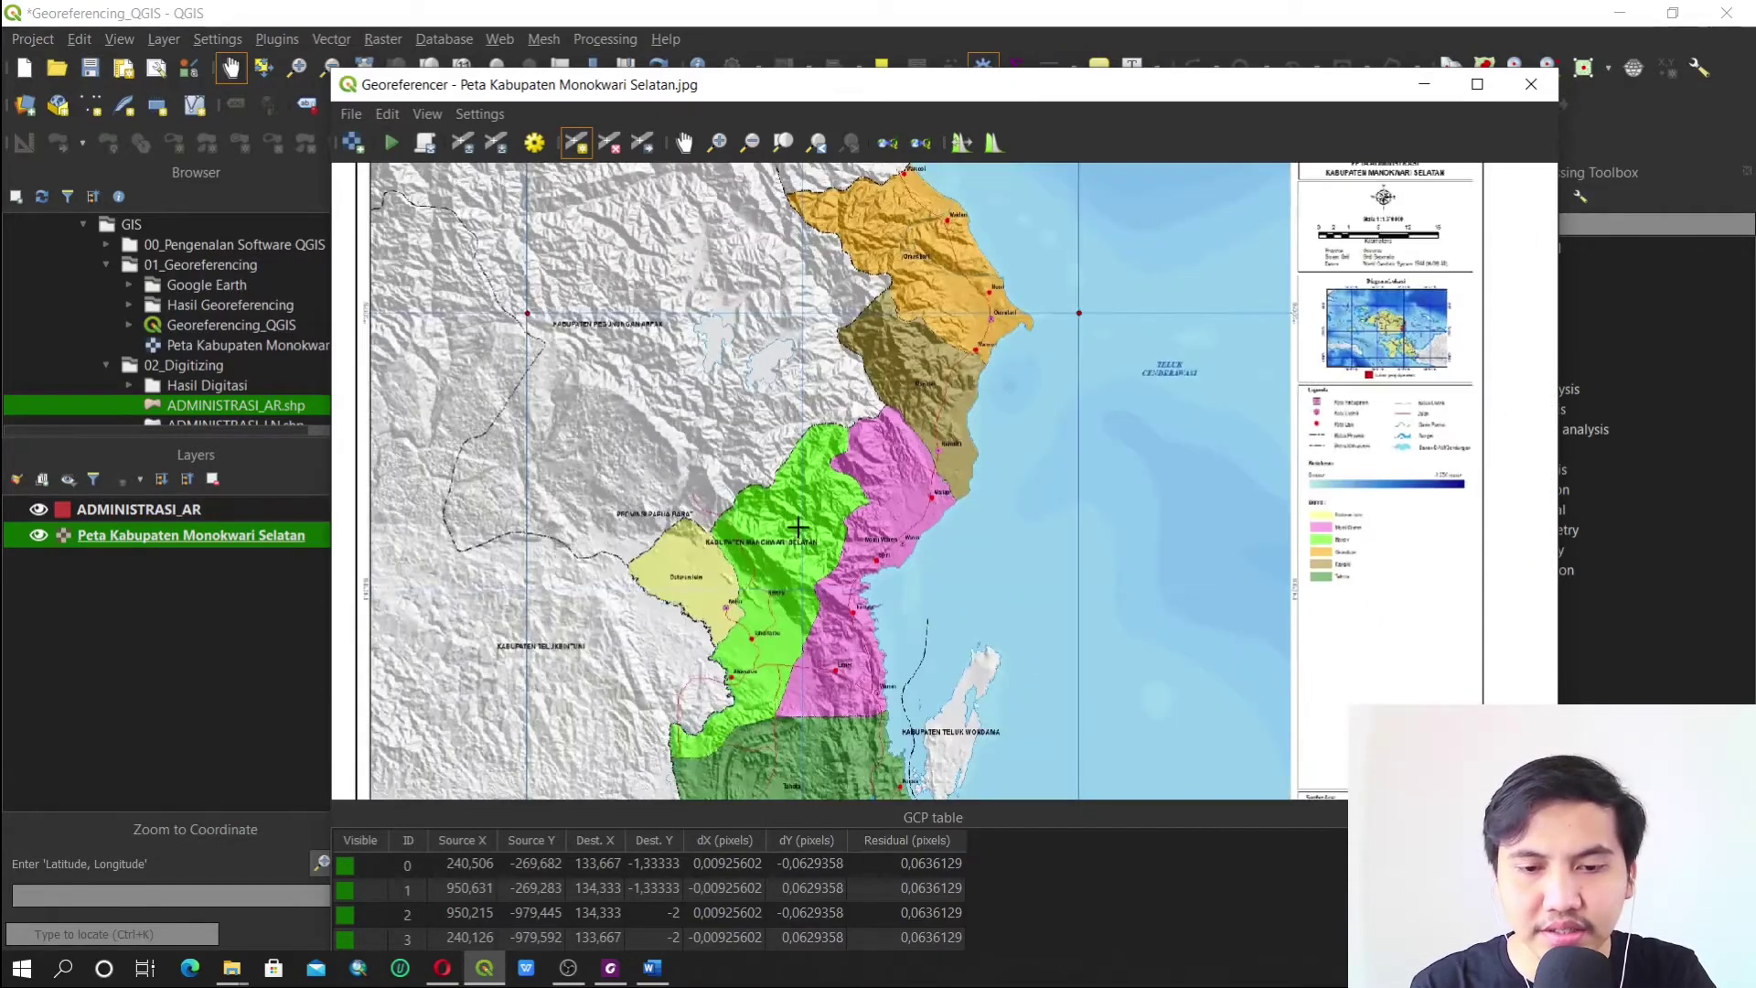
scroll(896, 492, up, 1)
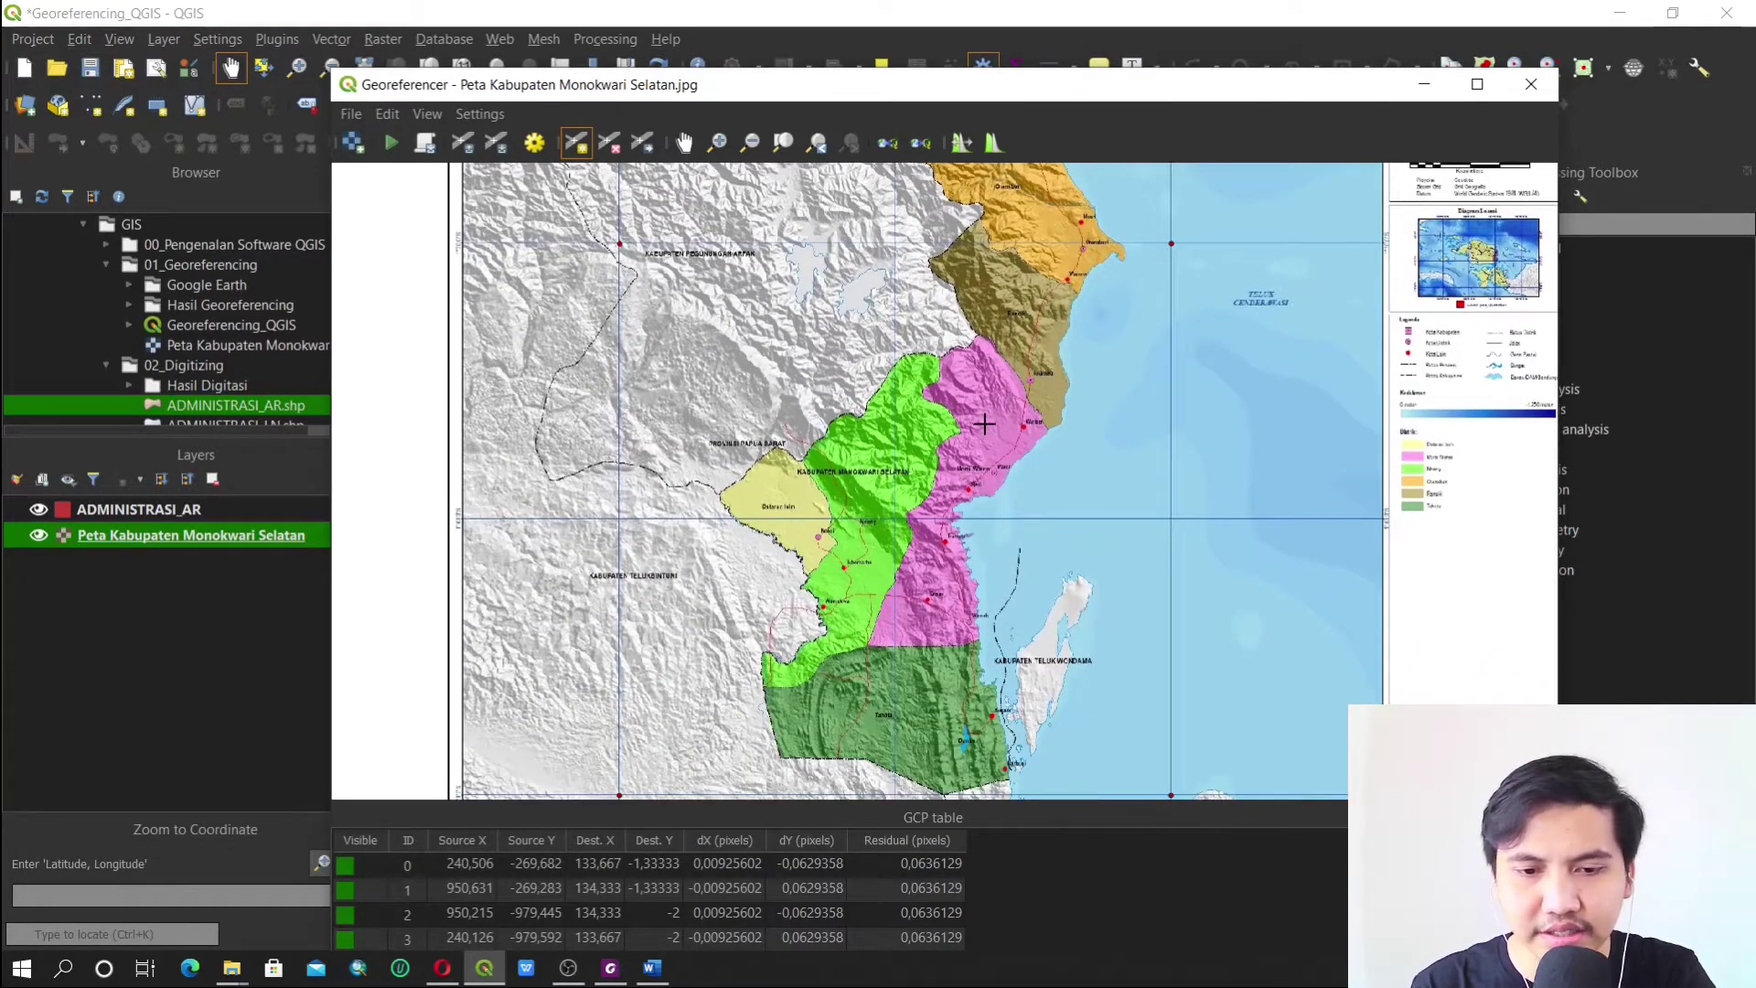
scroll(983, 423, down, 2)
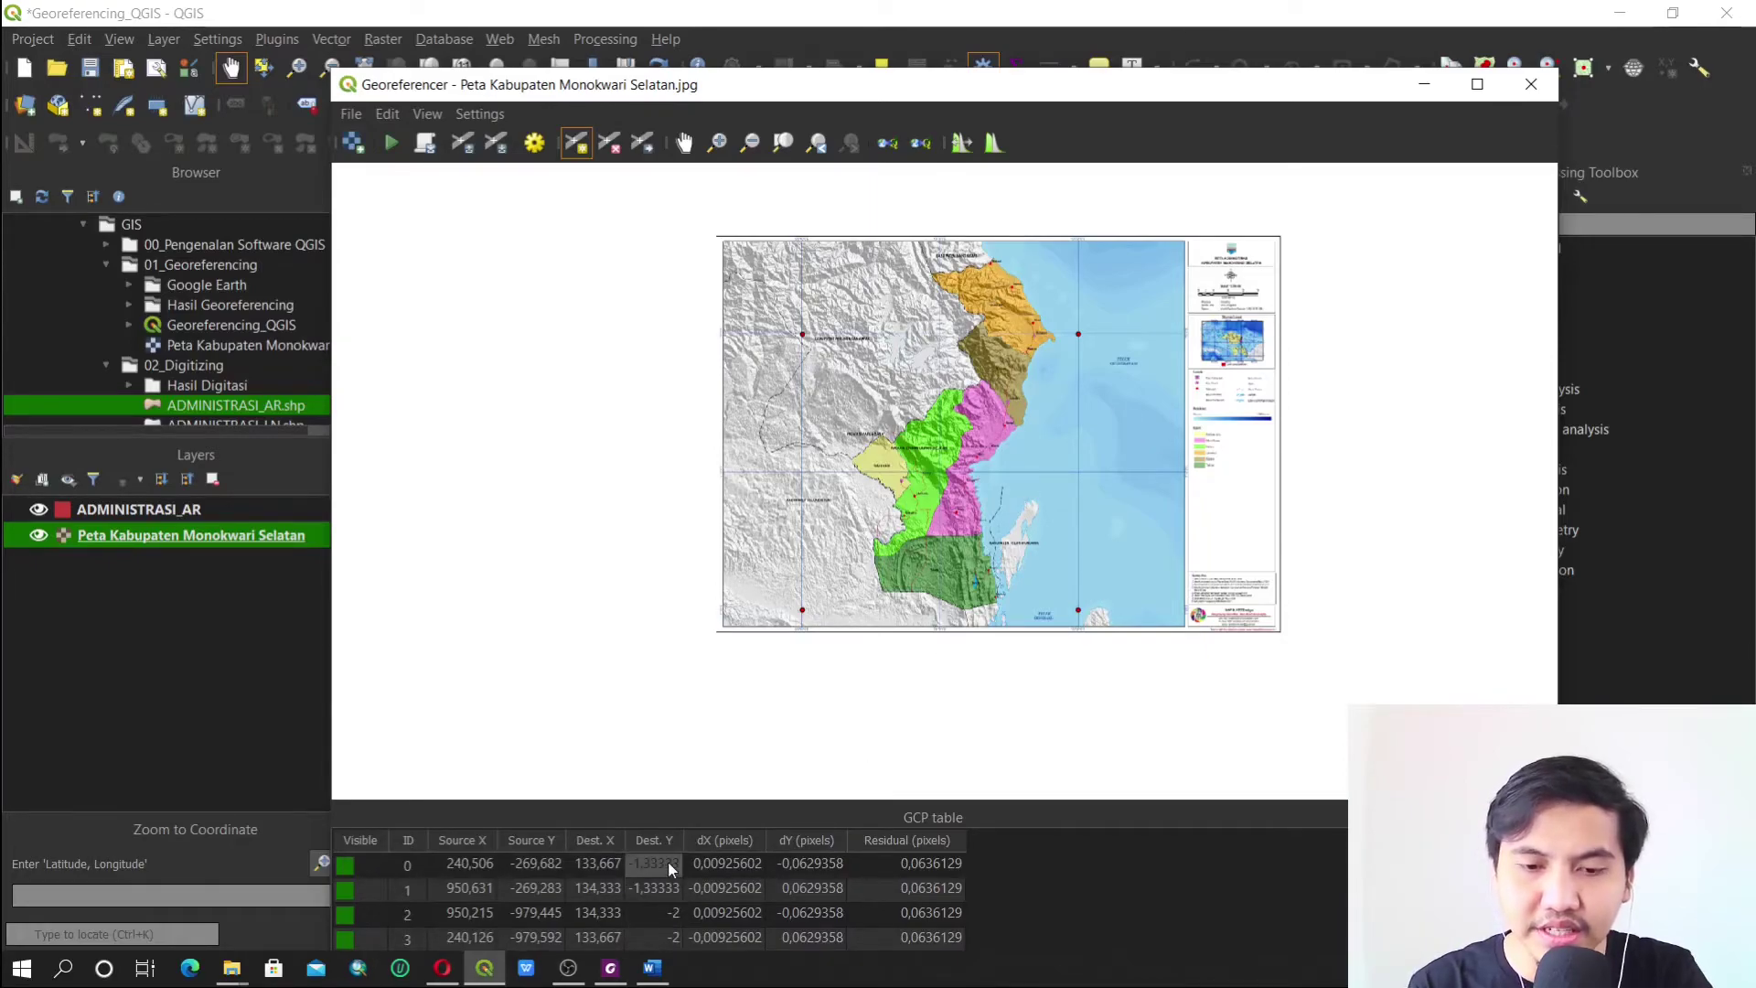
drag(1073, 497, 1022, 548)
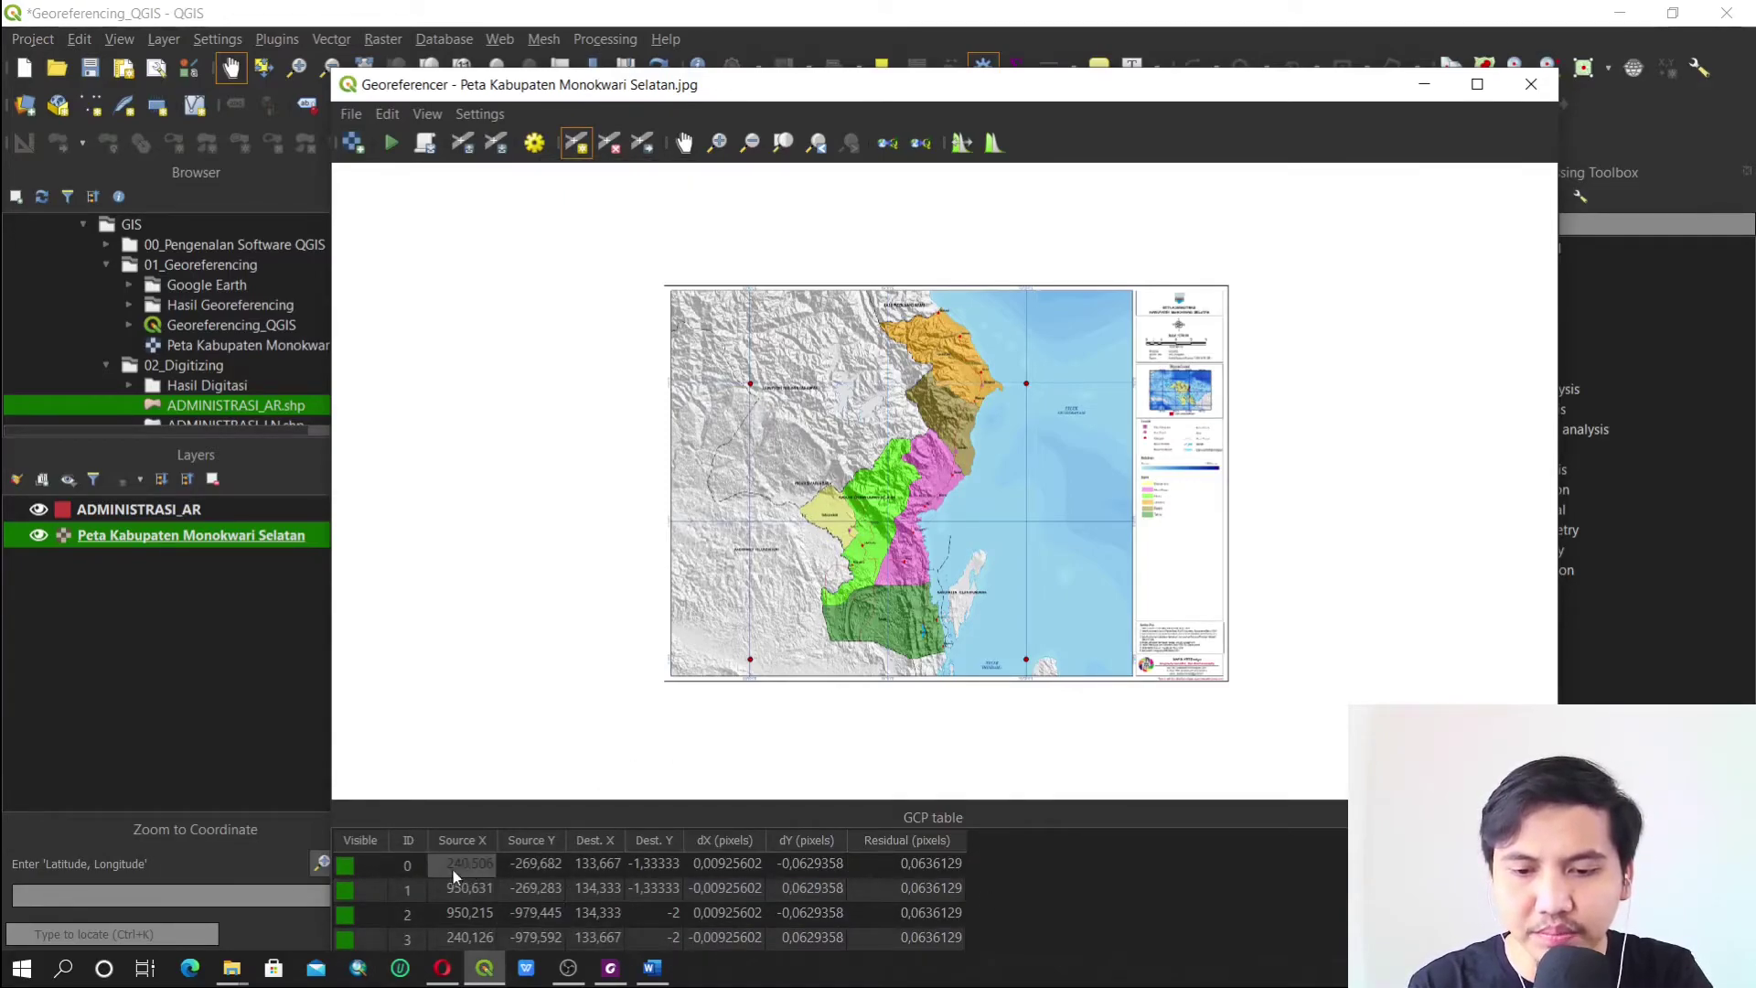
Save the ground control points as Peta Kabupaten Monokwari Selatan.jpg_v3.points in the 01_Georeferencing folder
click(353, 116)
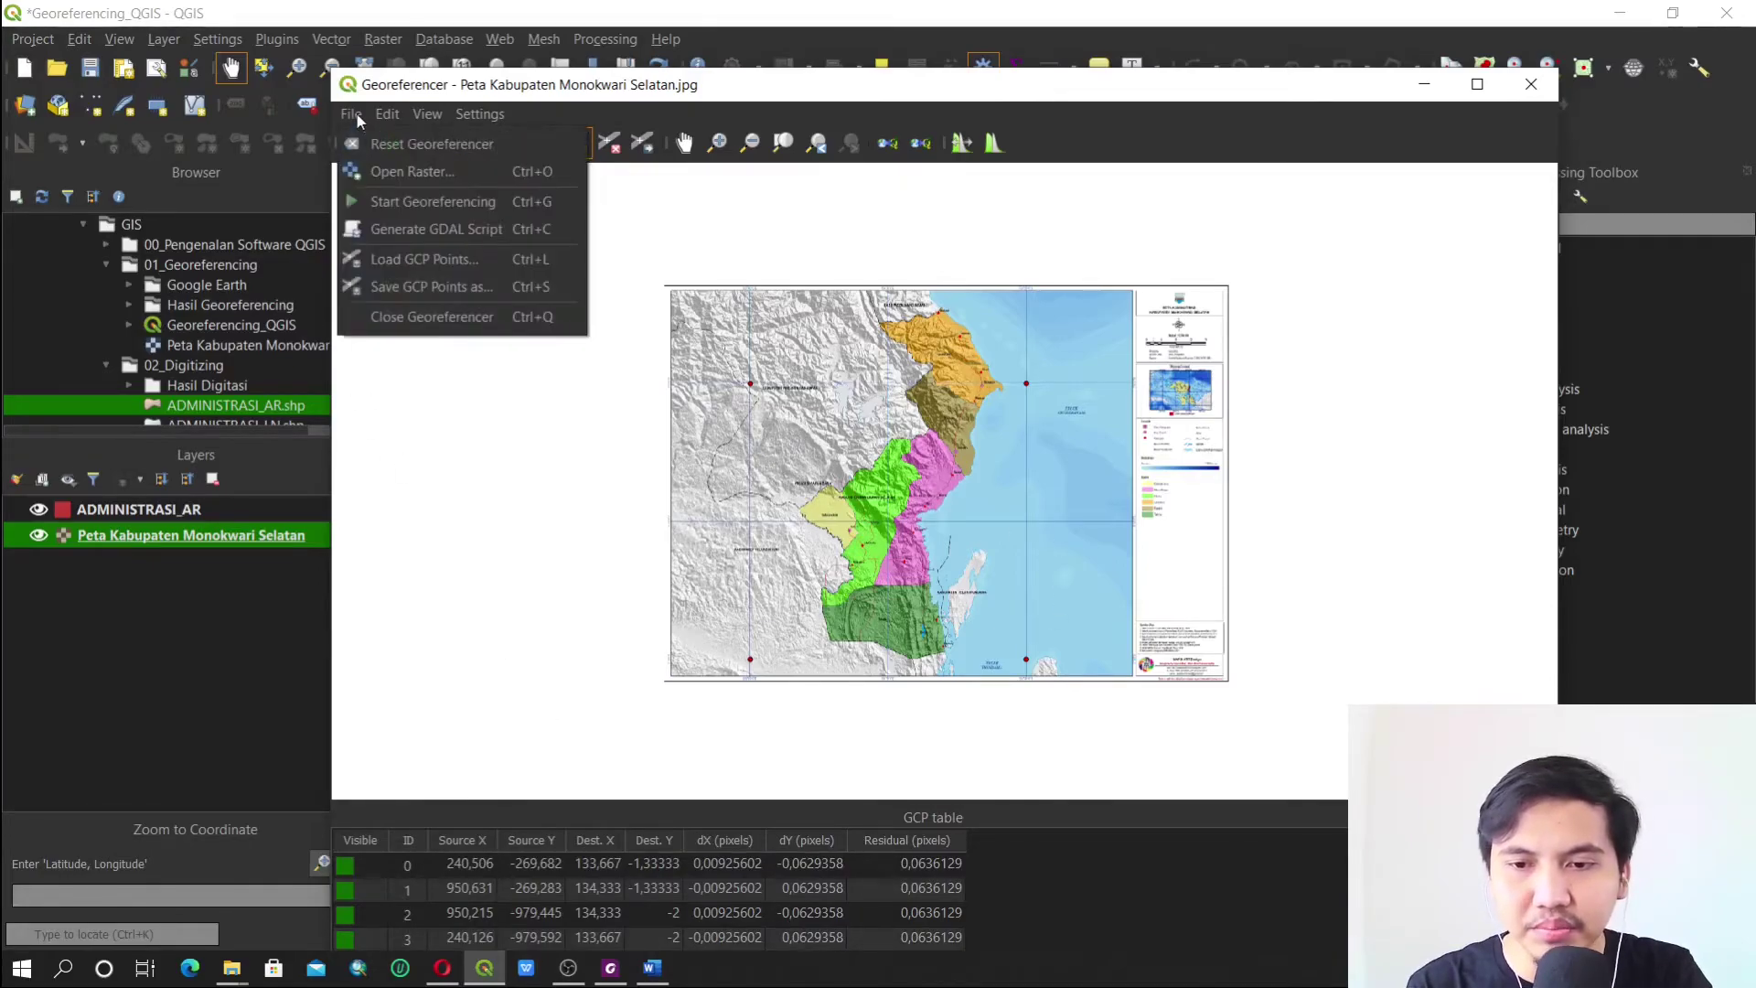
click(463, 288)
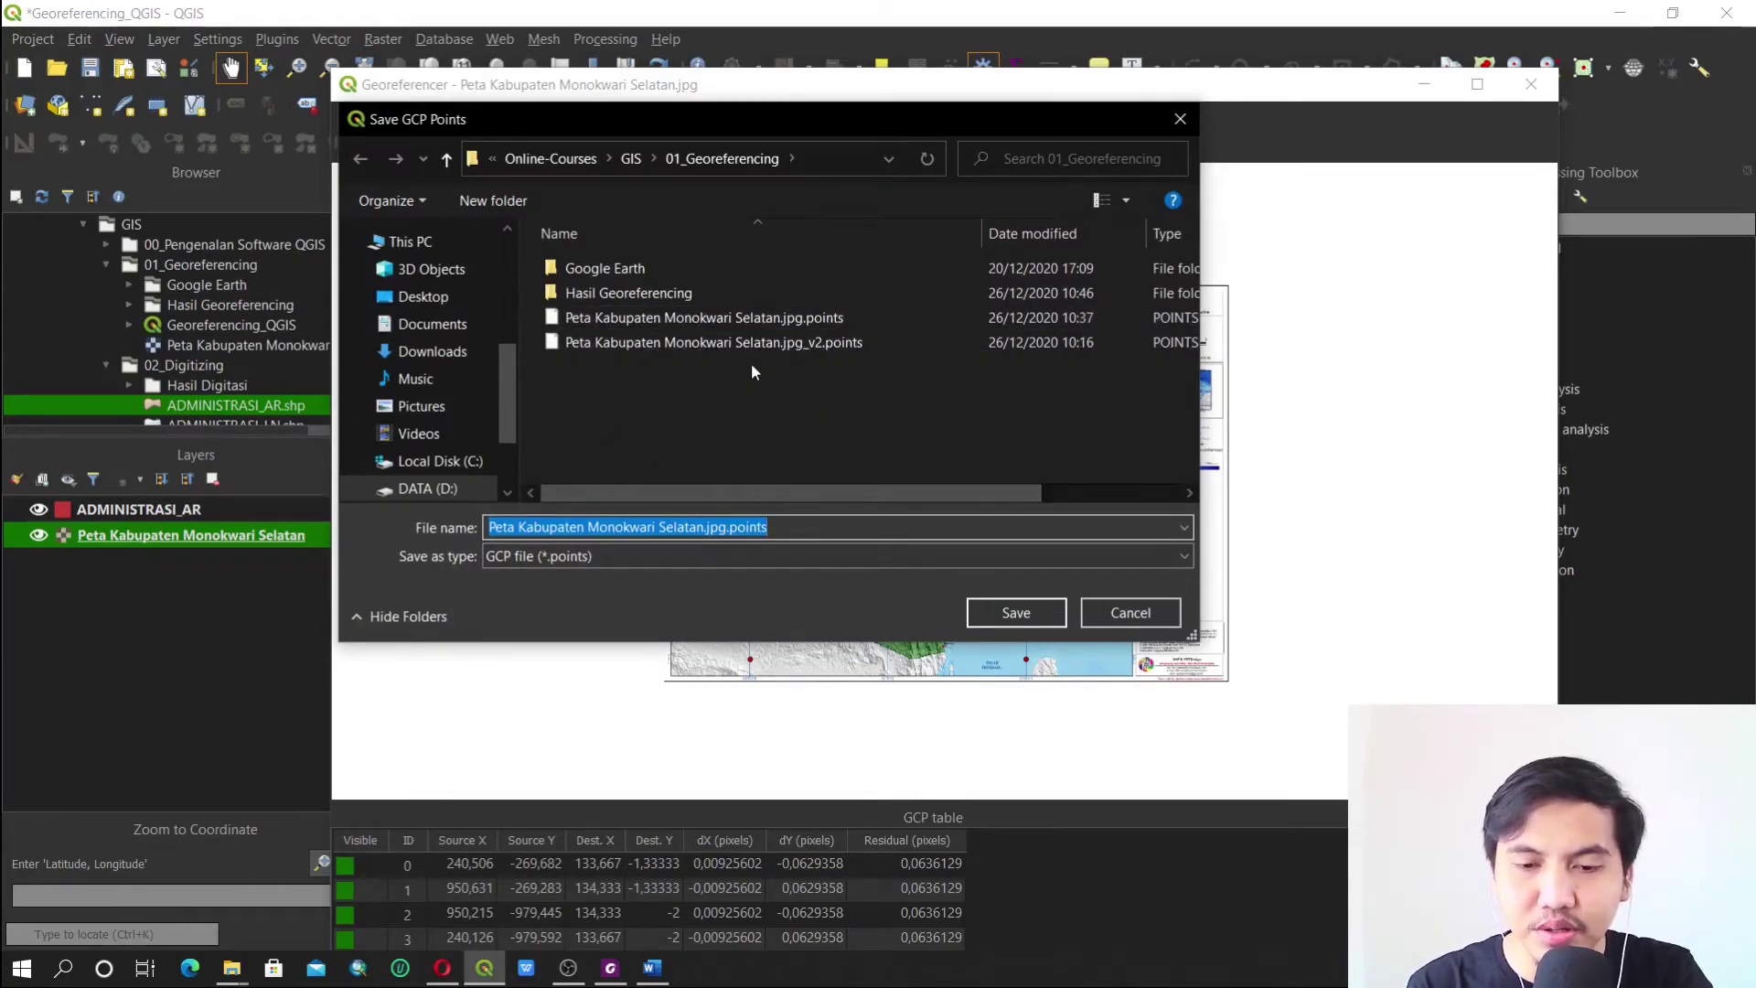
click(729, 528)
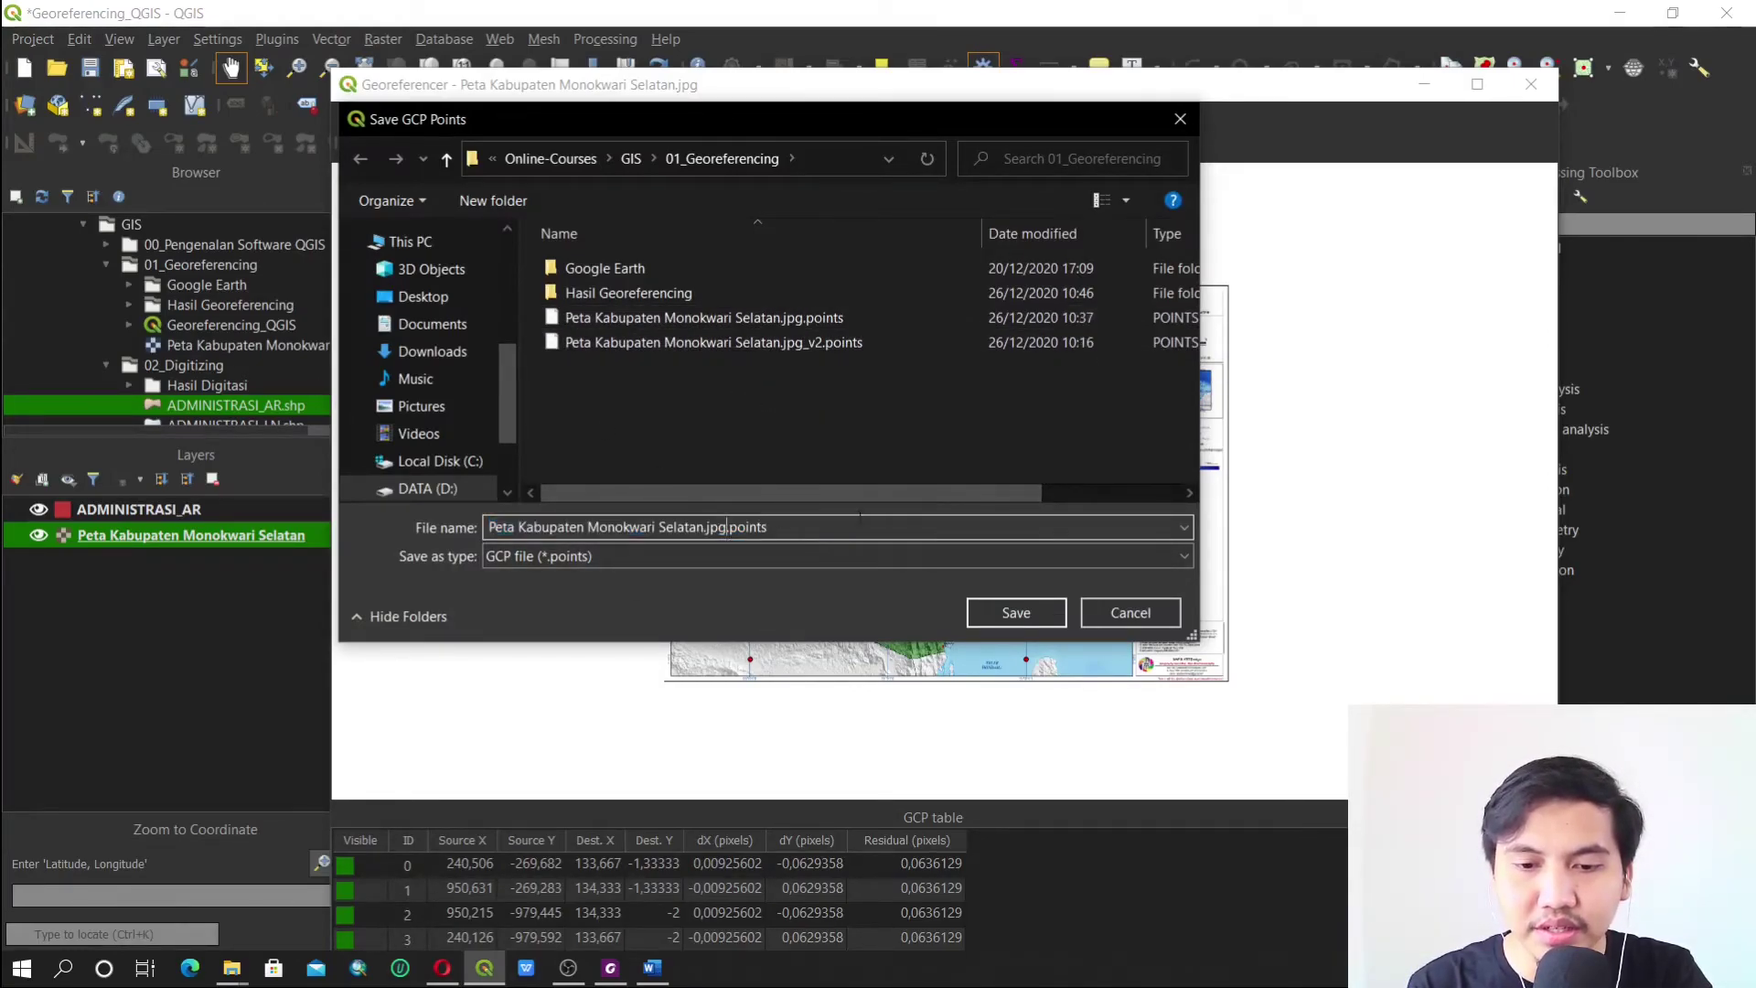
text(_v3)
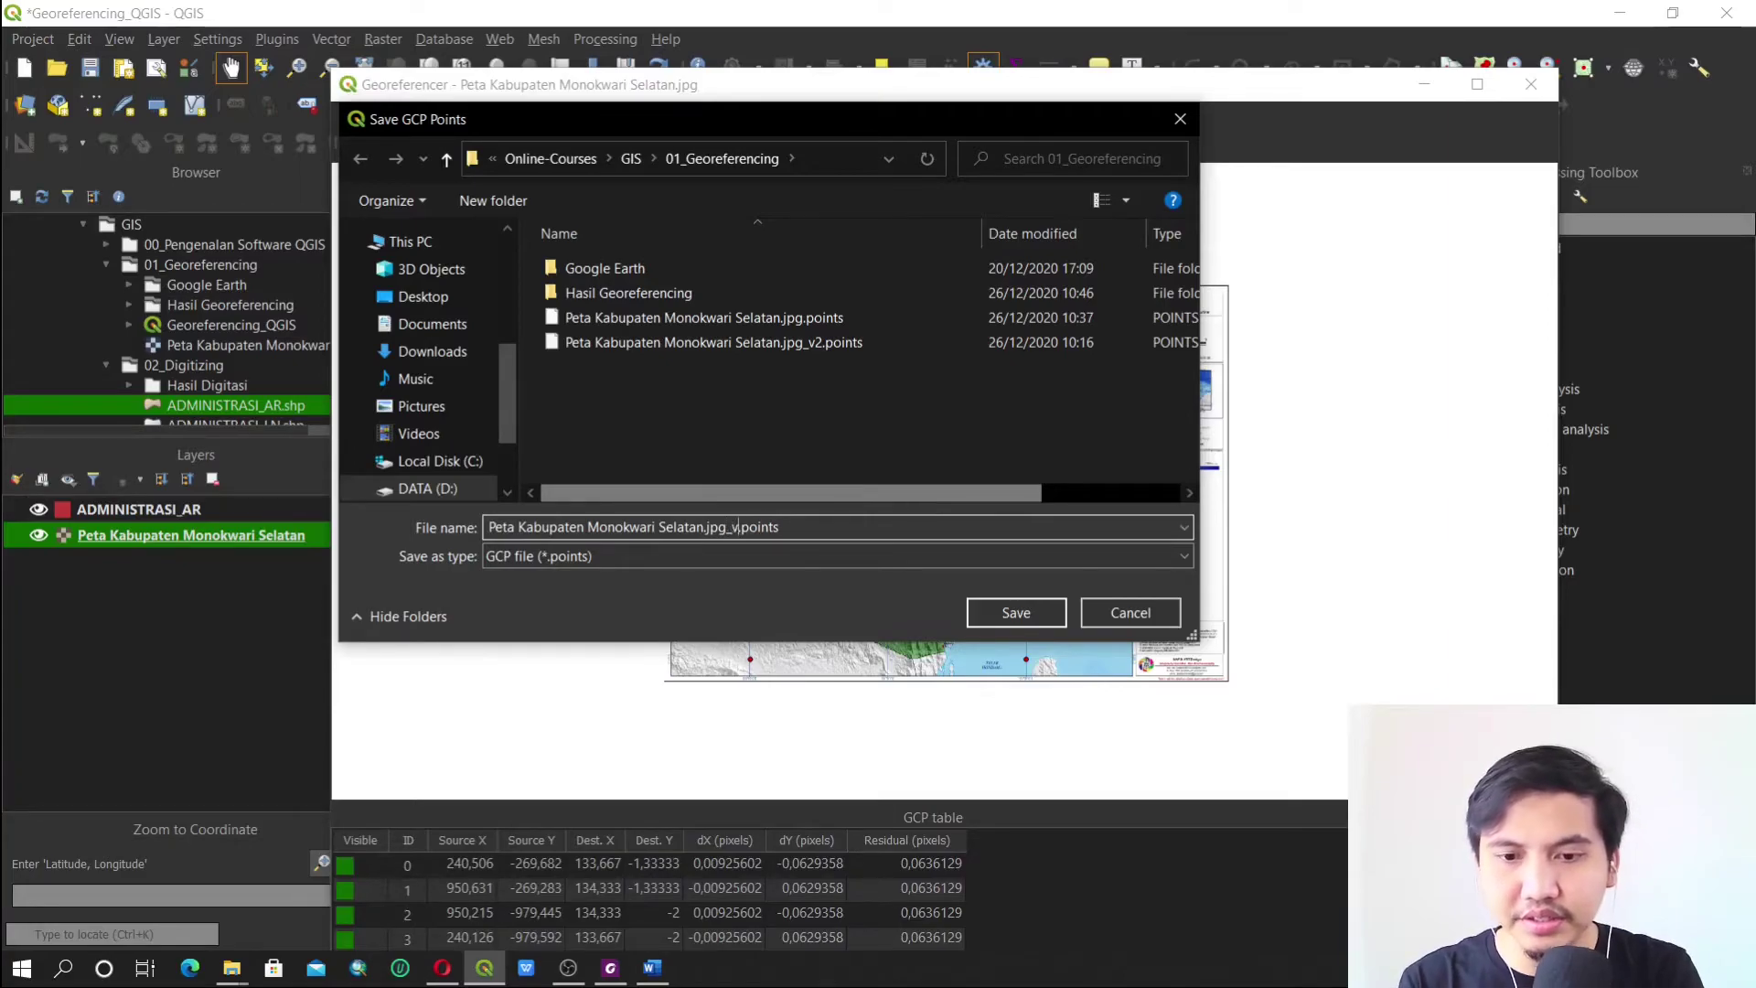
click(1015, 610)
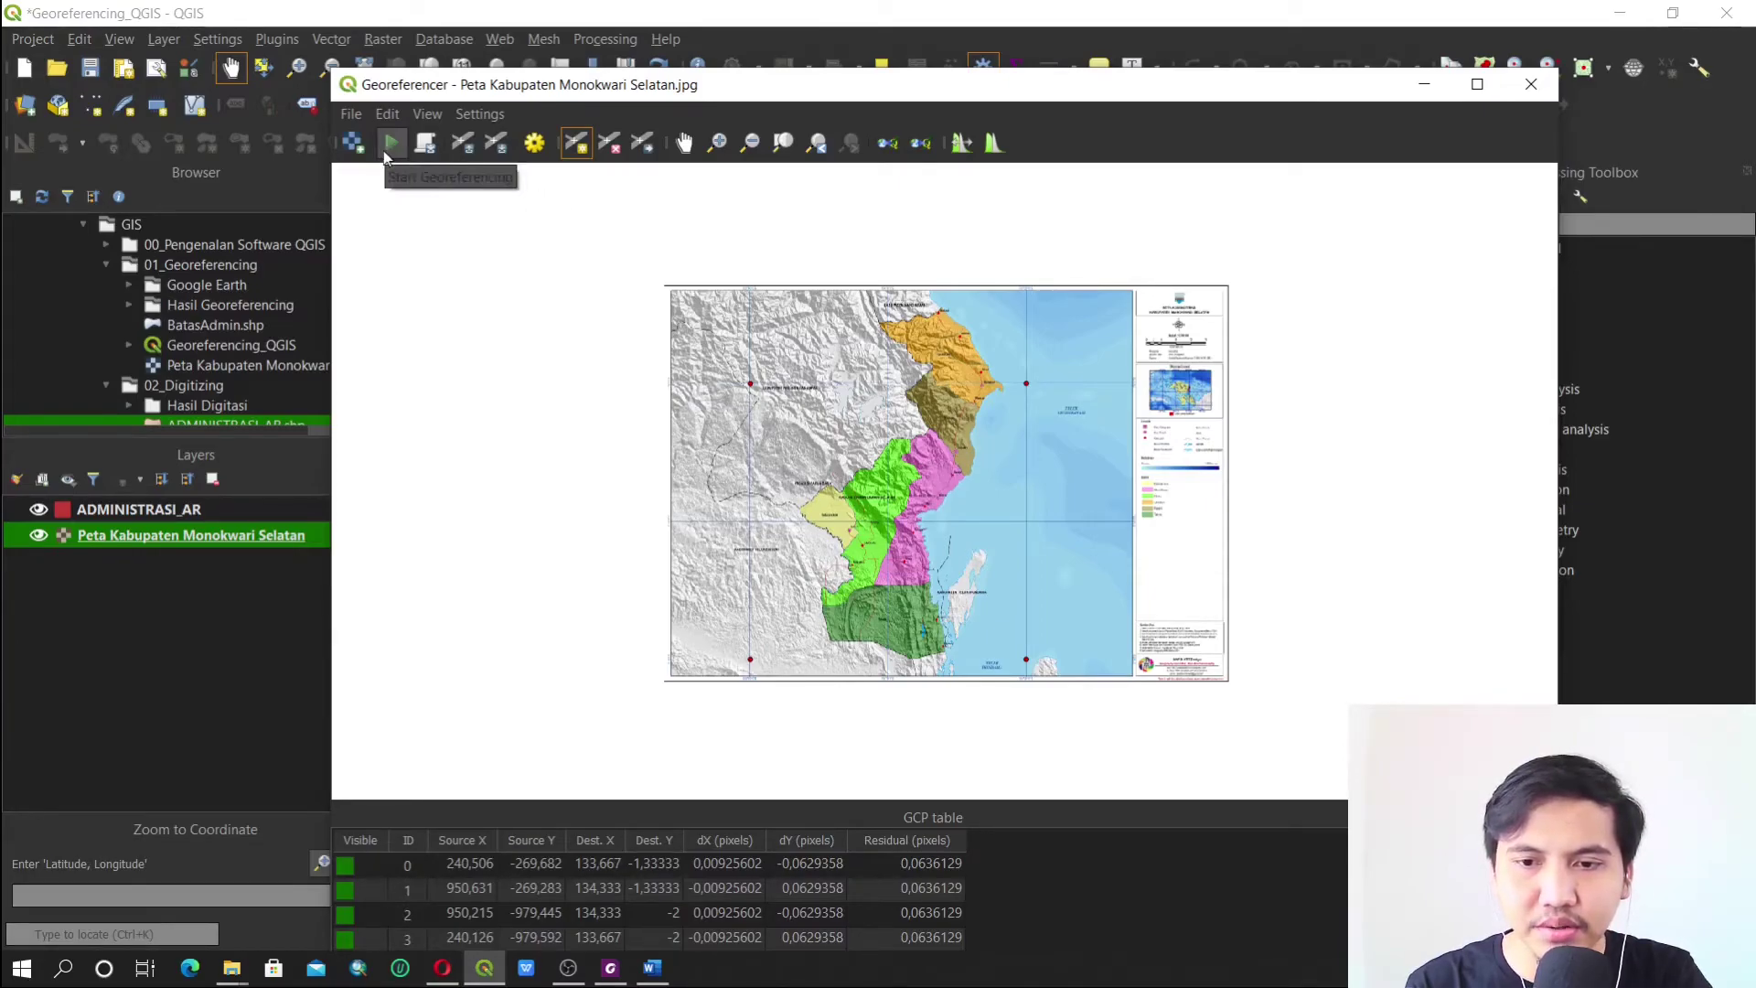
Run the georeferencing of the map raster and close the Georeferencer
click(351, 116)
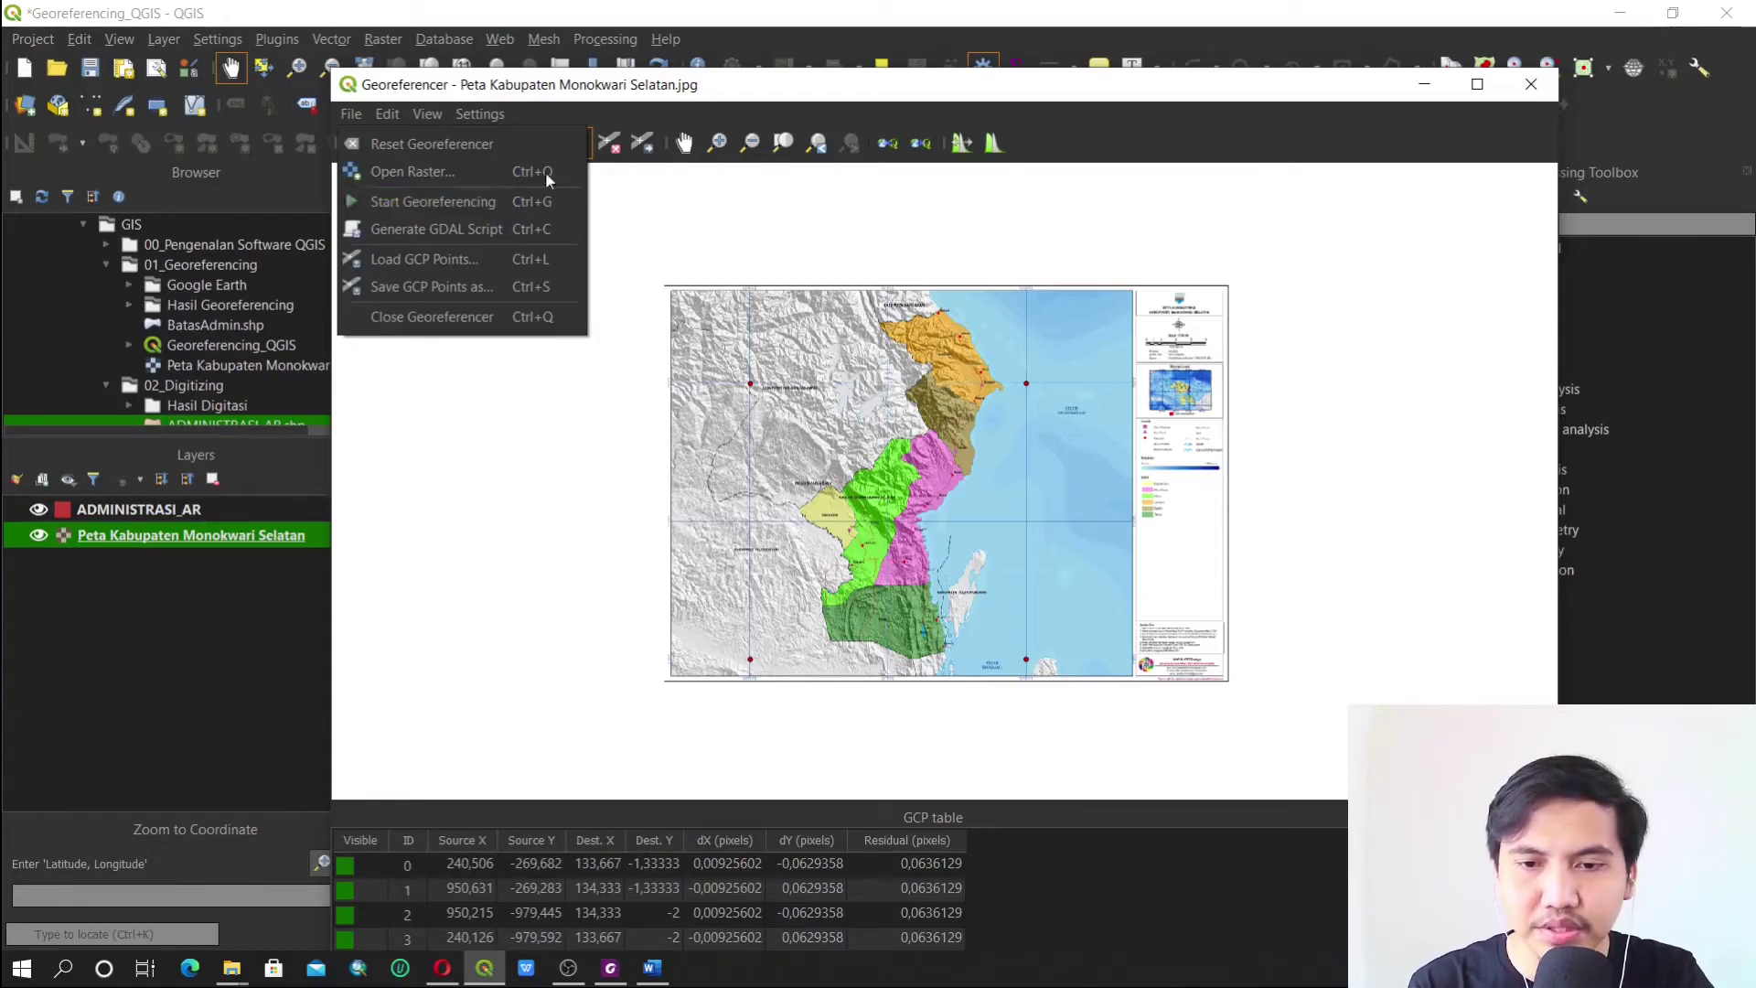
key(Escape)
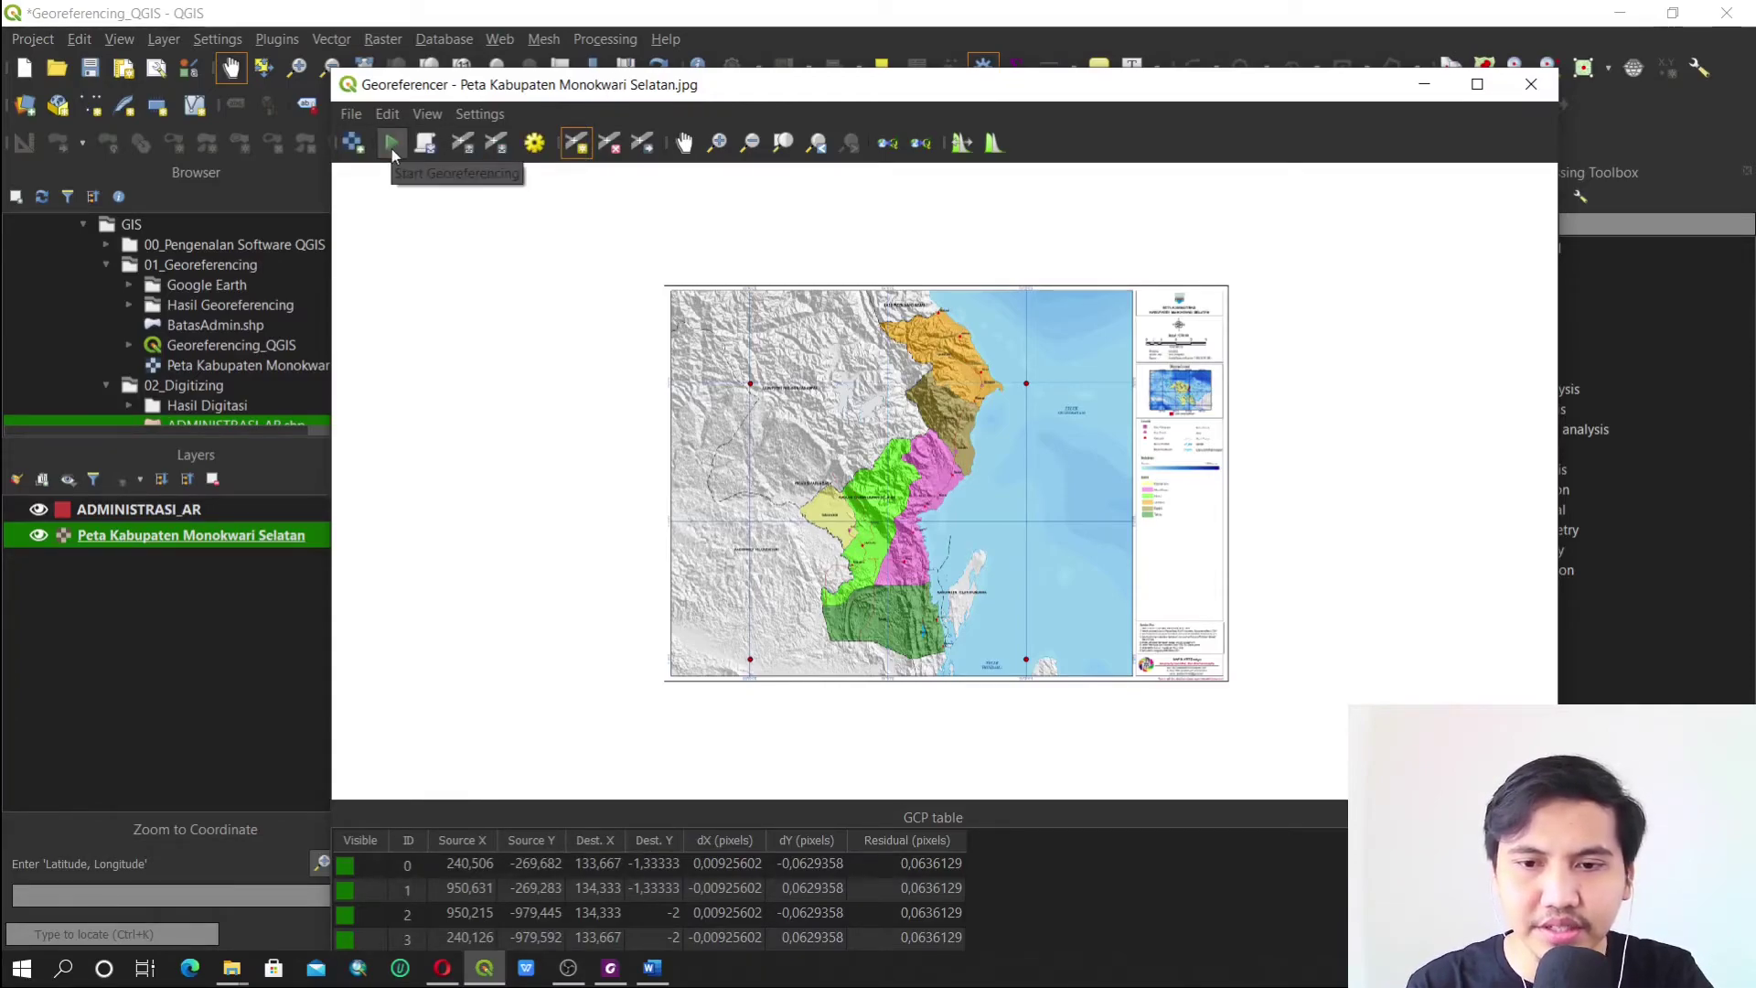
click(391, 148)
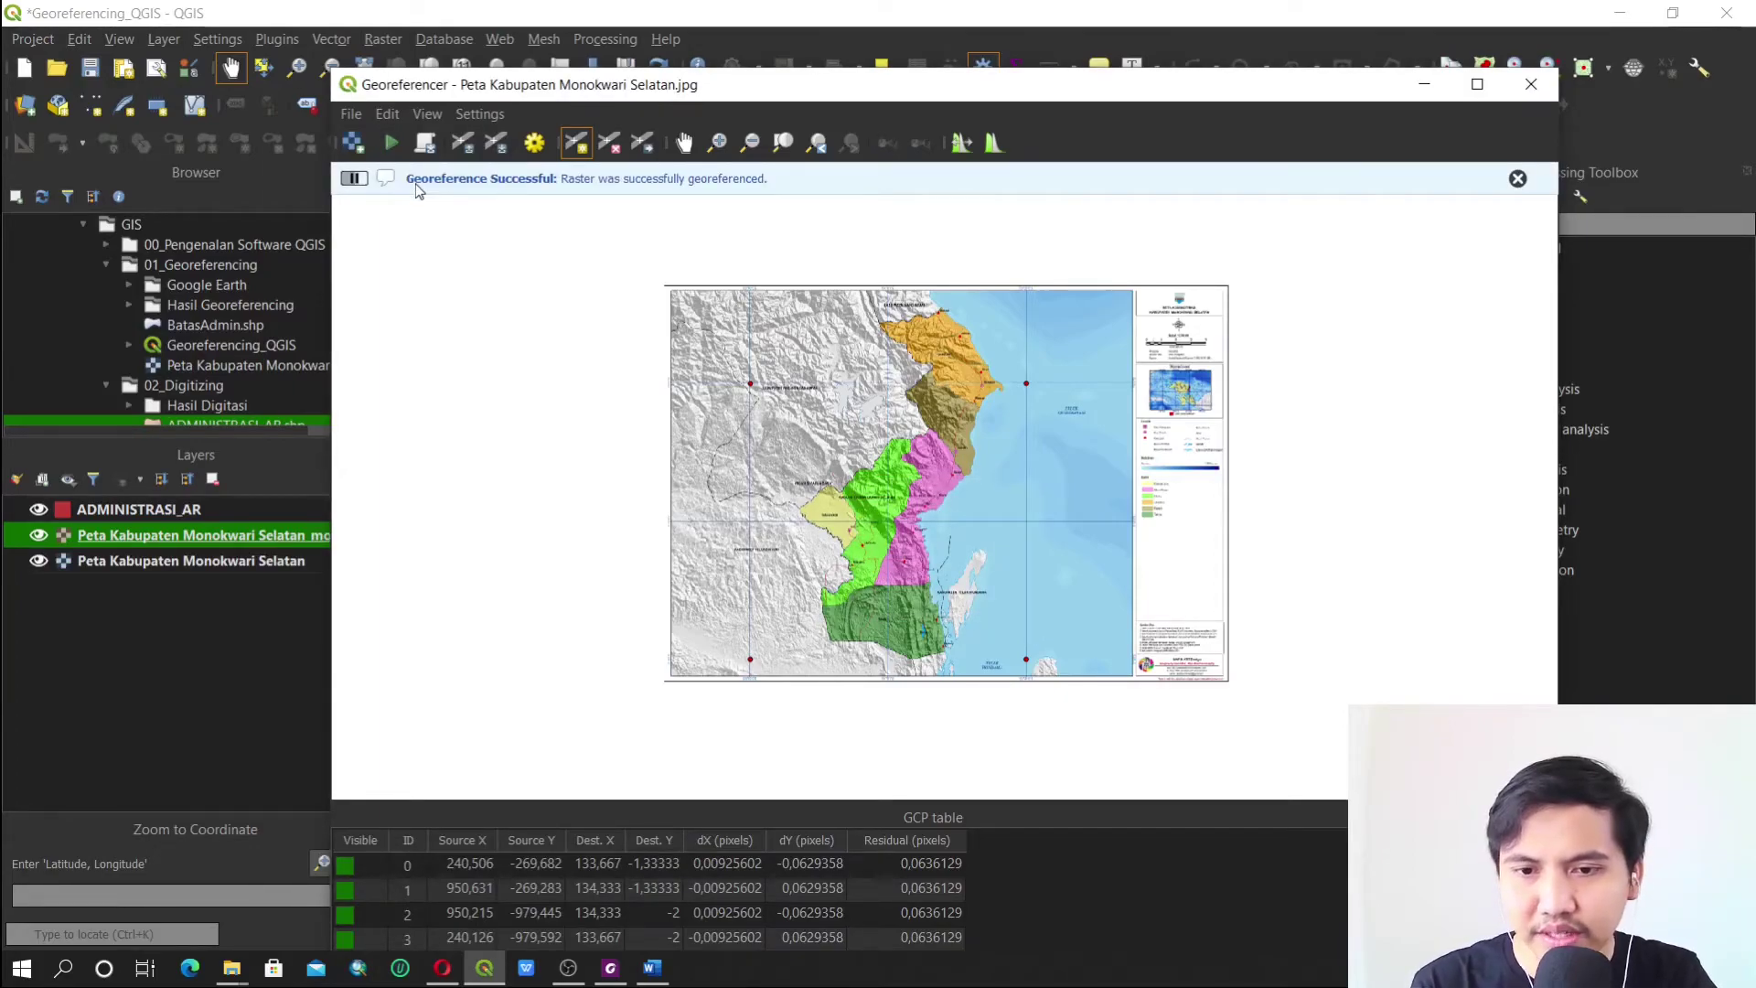
click(1532, 91)
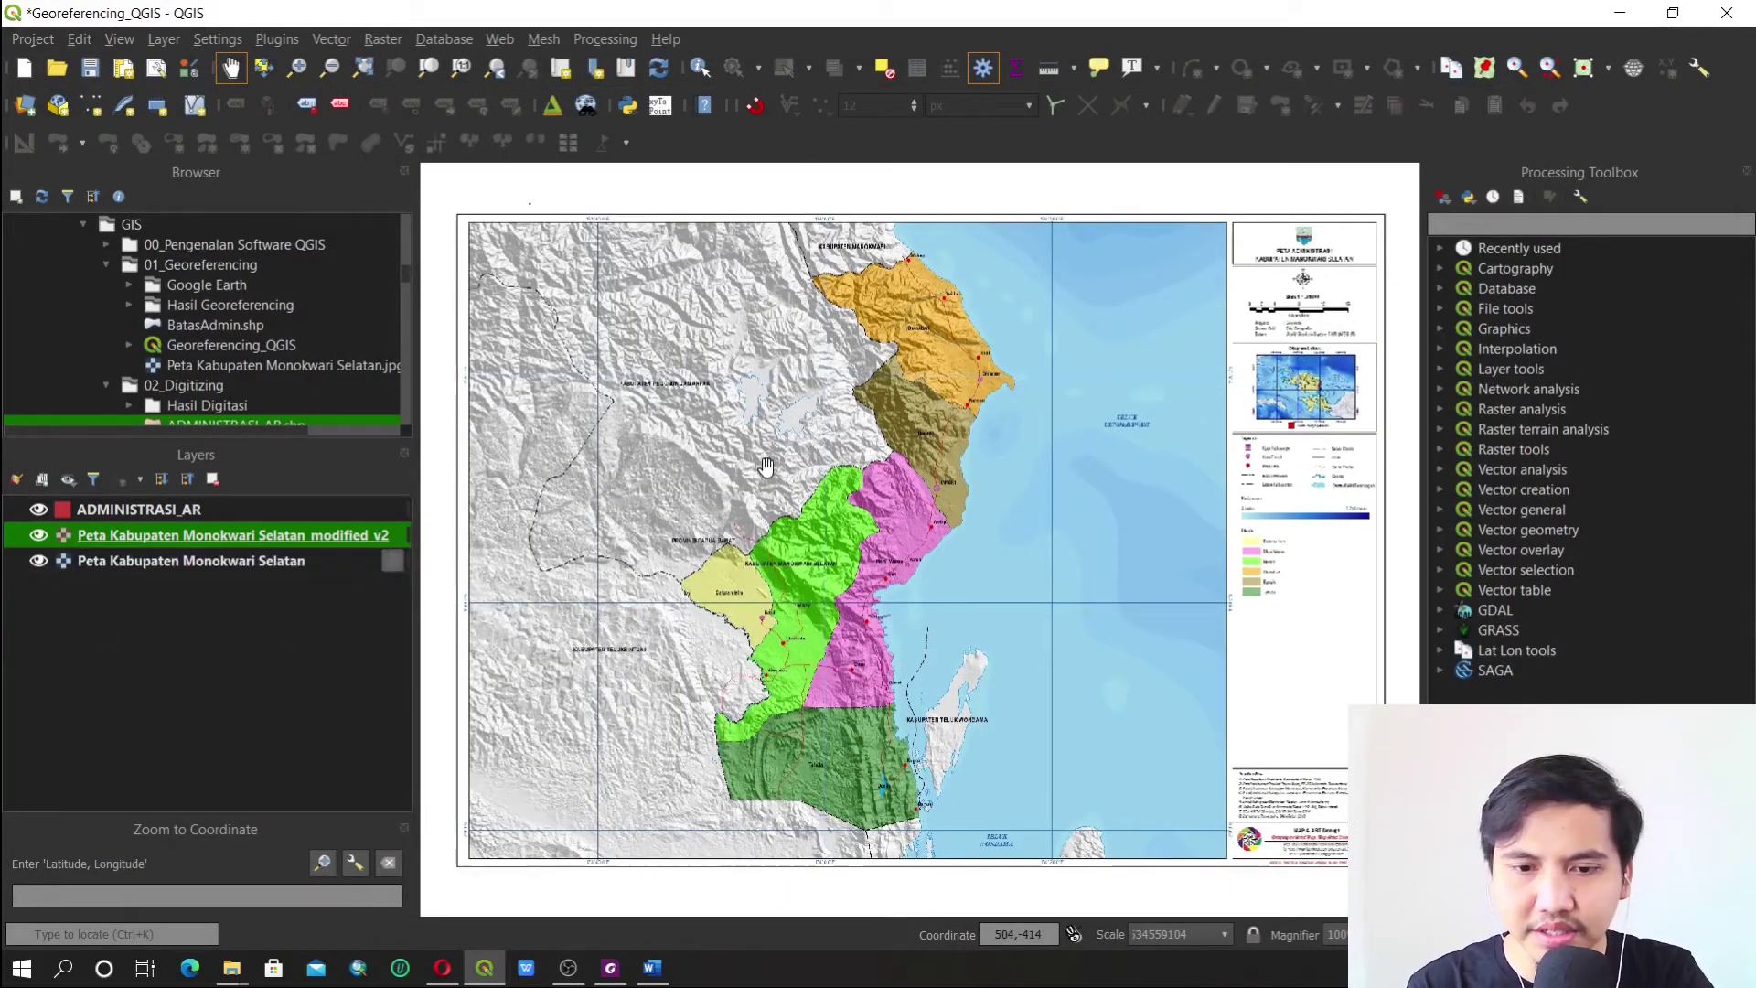
Zoom the map canvas to the Peta Kabupaten Monokwari Selatan_modified_v2 layer and hide the original Peta Kabupaten Monokwari Selatan layer
scroll(509, 531, down, 1)
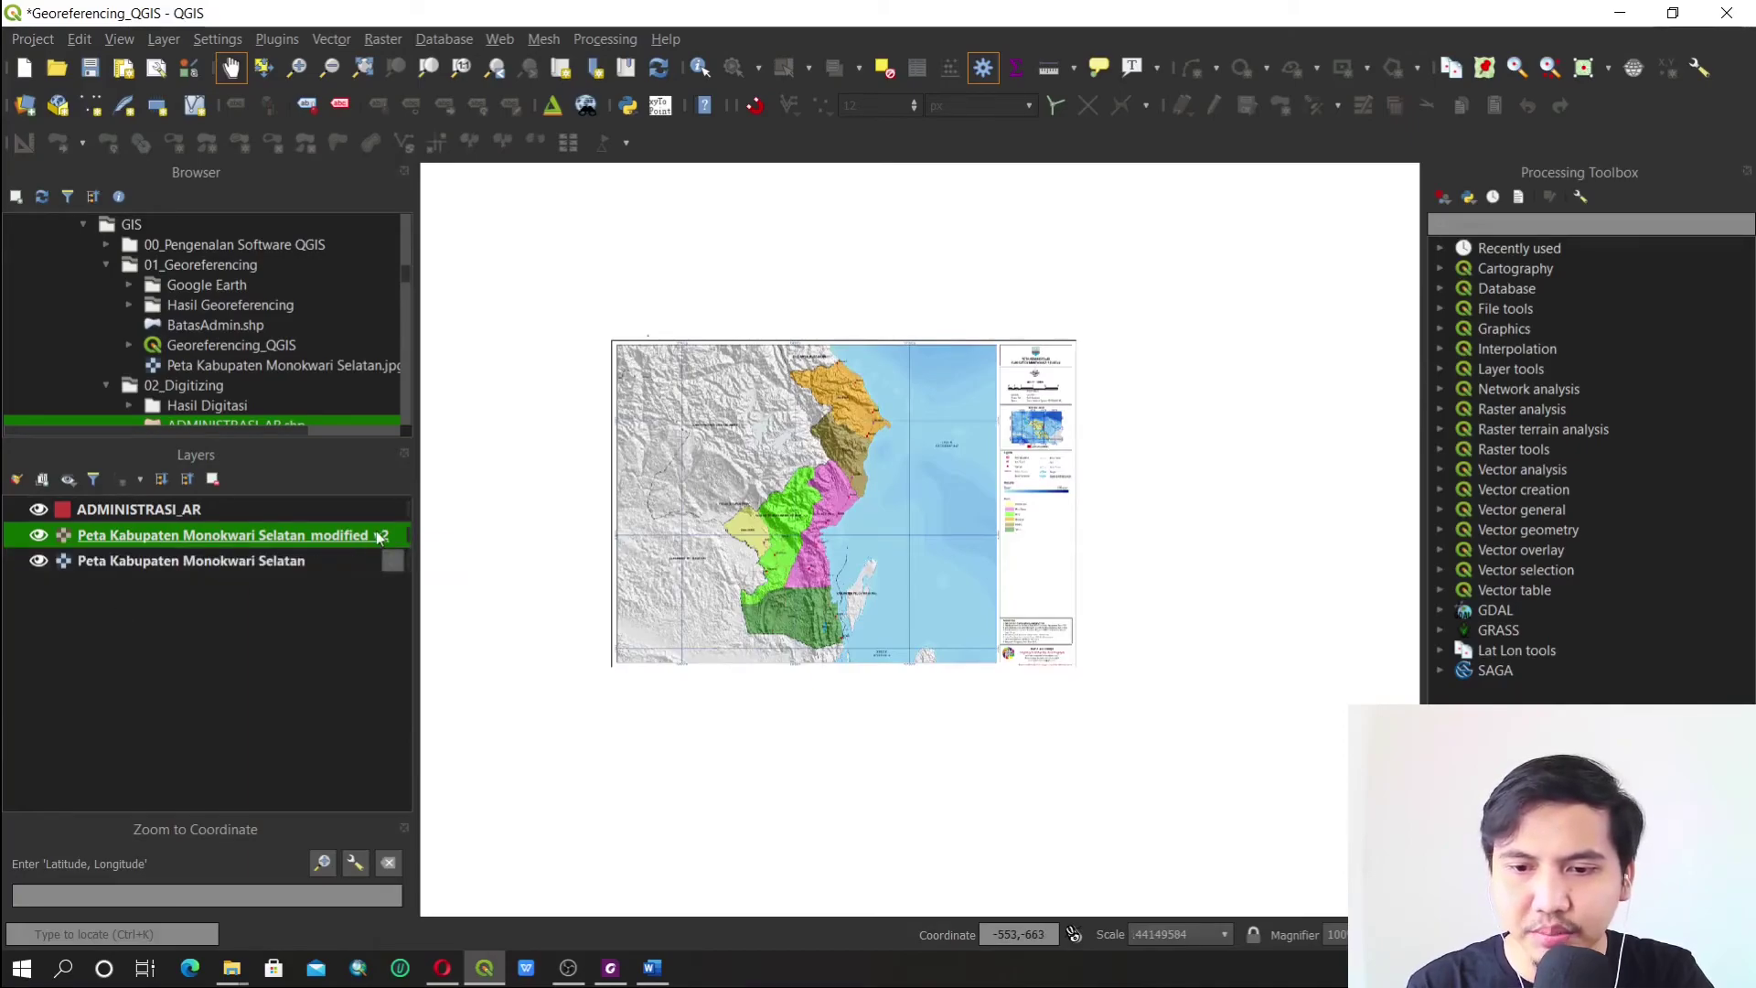
right_click(113, 538)
click(157, 554)
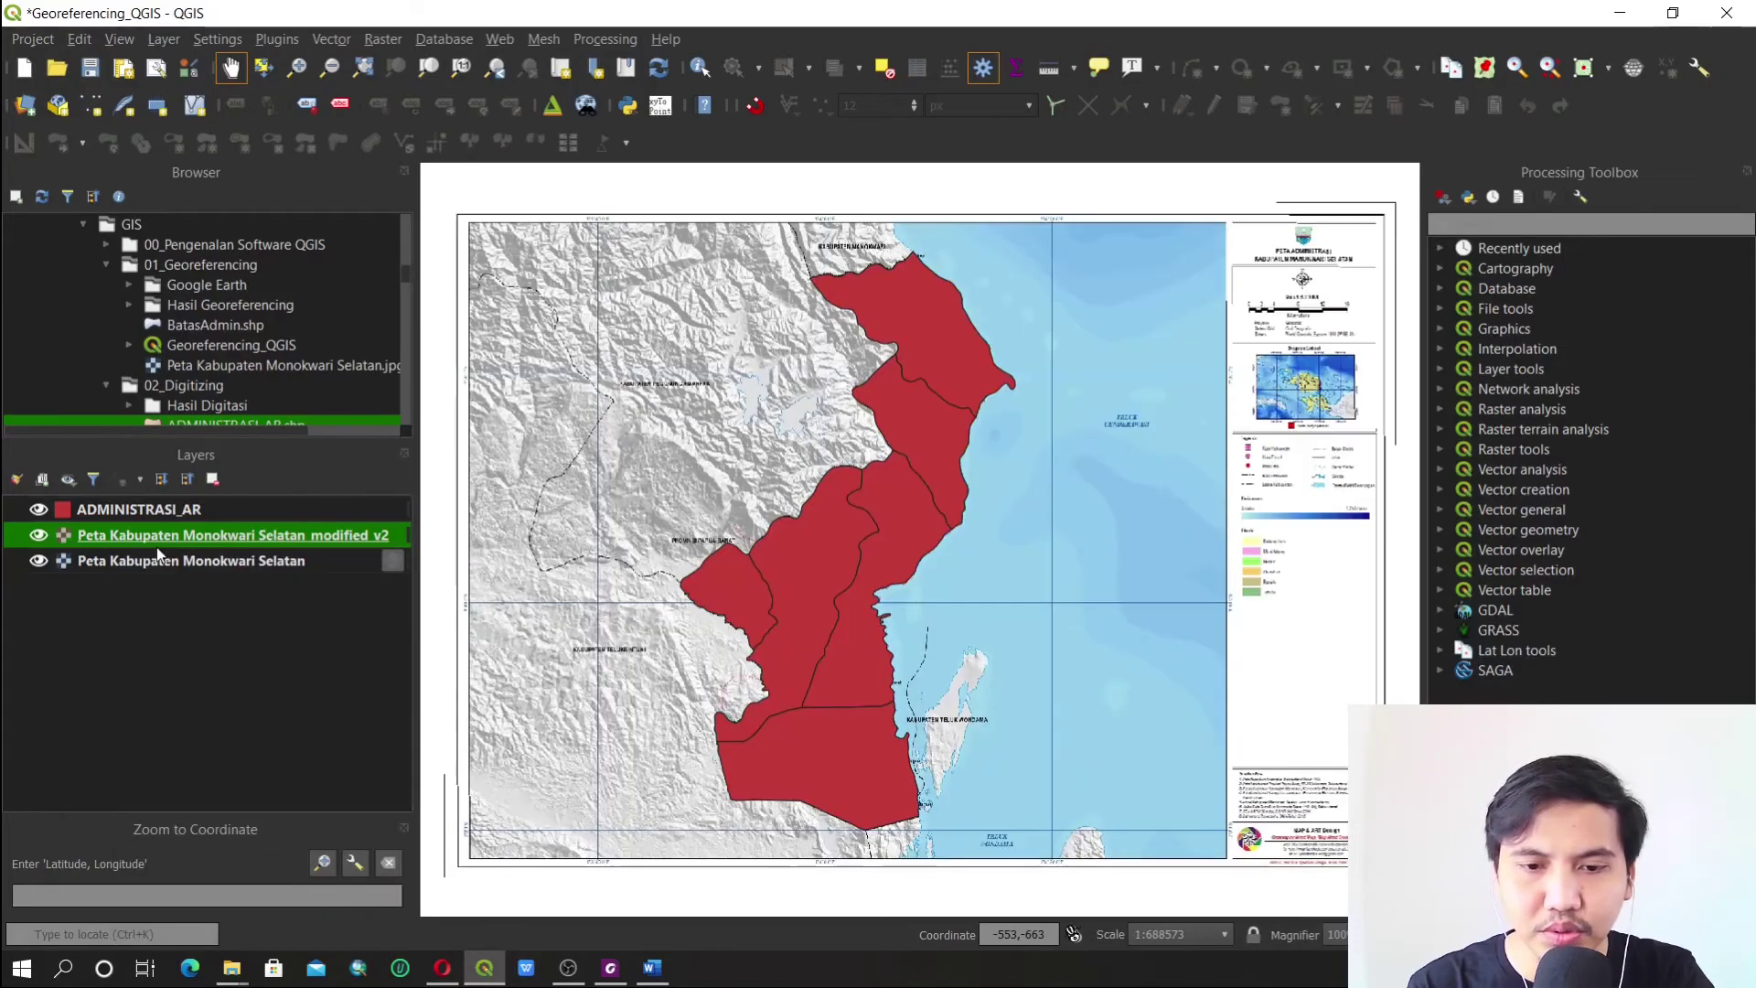
click(41, 561)
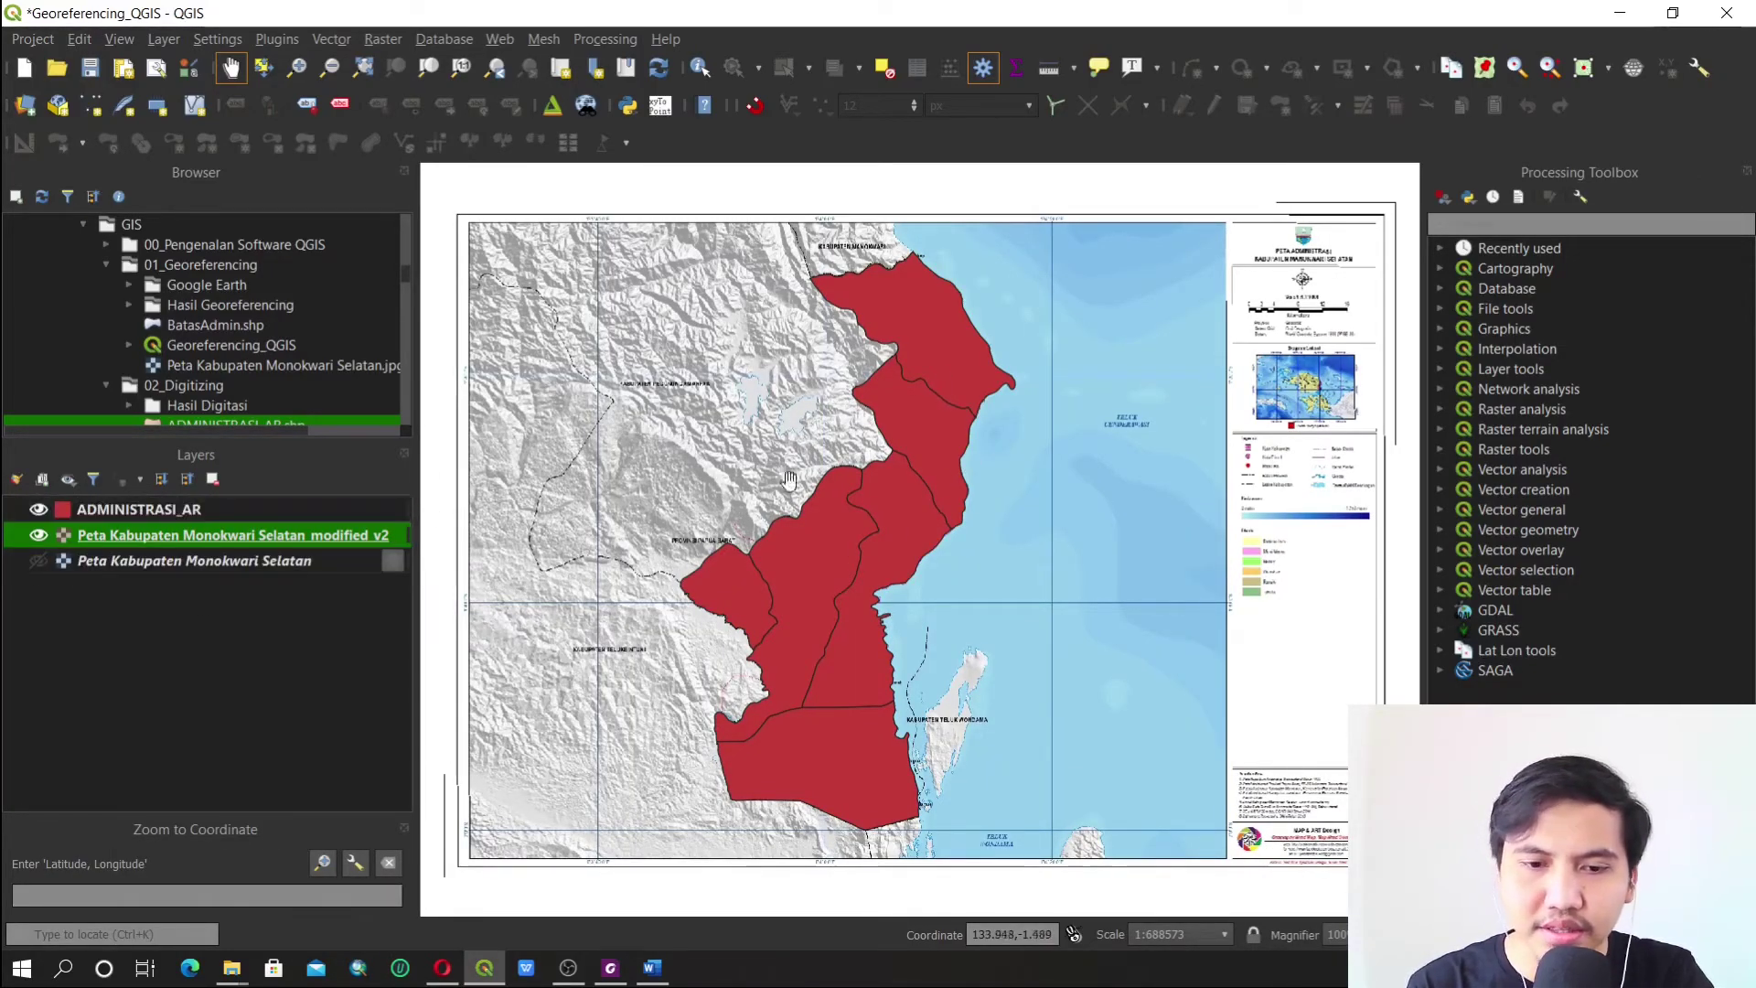
Toggle the ADMINISTRASI_AR layer's visibility repeatedly to compare its boundaries with the georeferenced map, leaving it shown
click(37, 511)
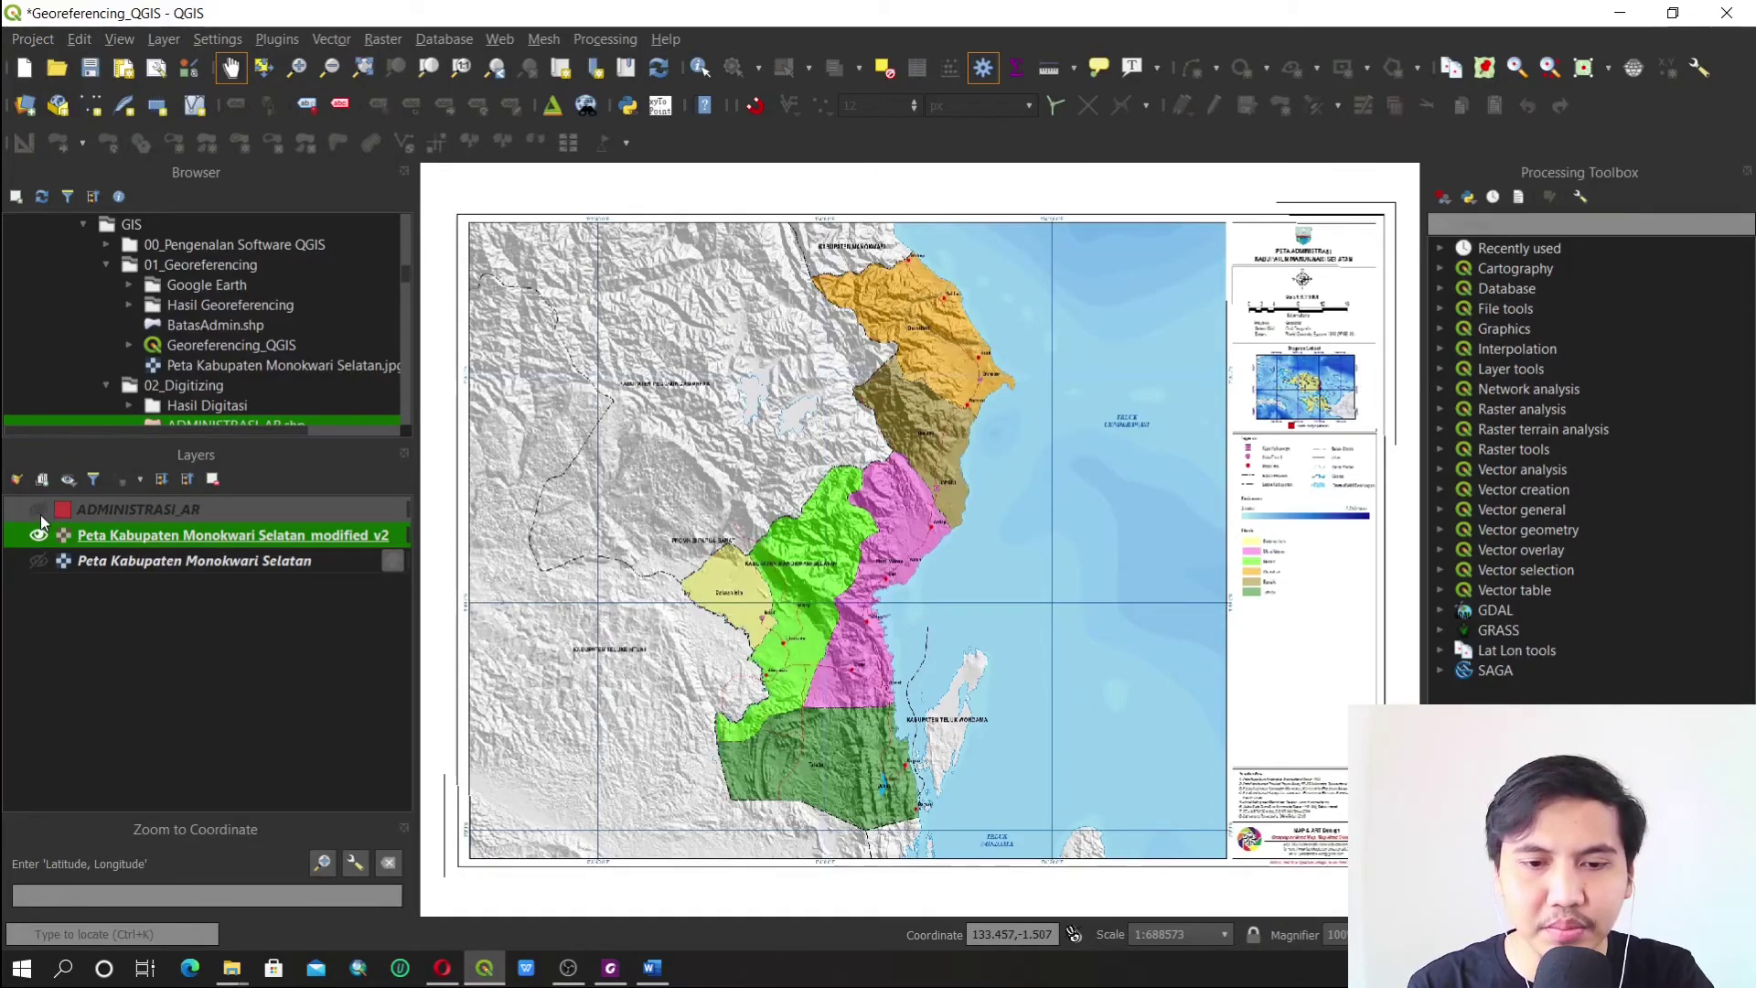
click(38, 510)
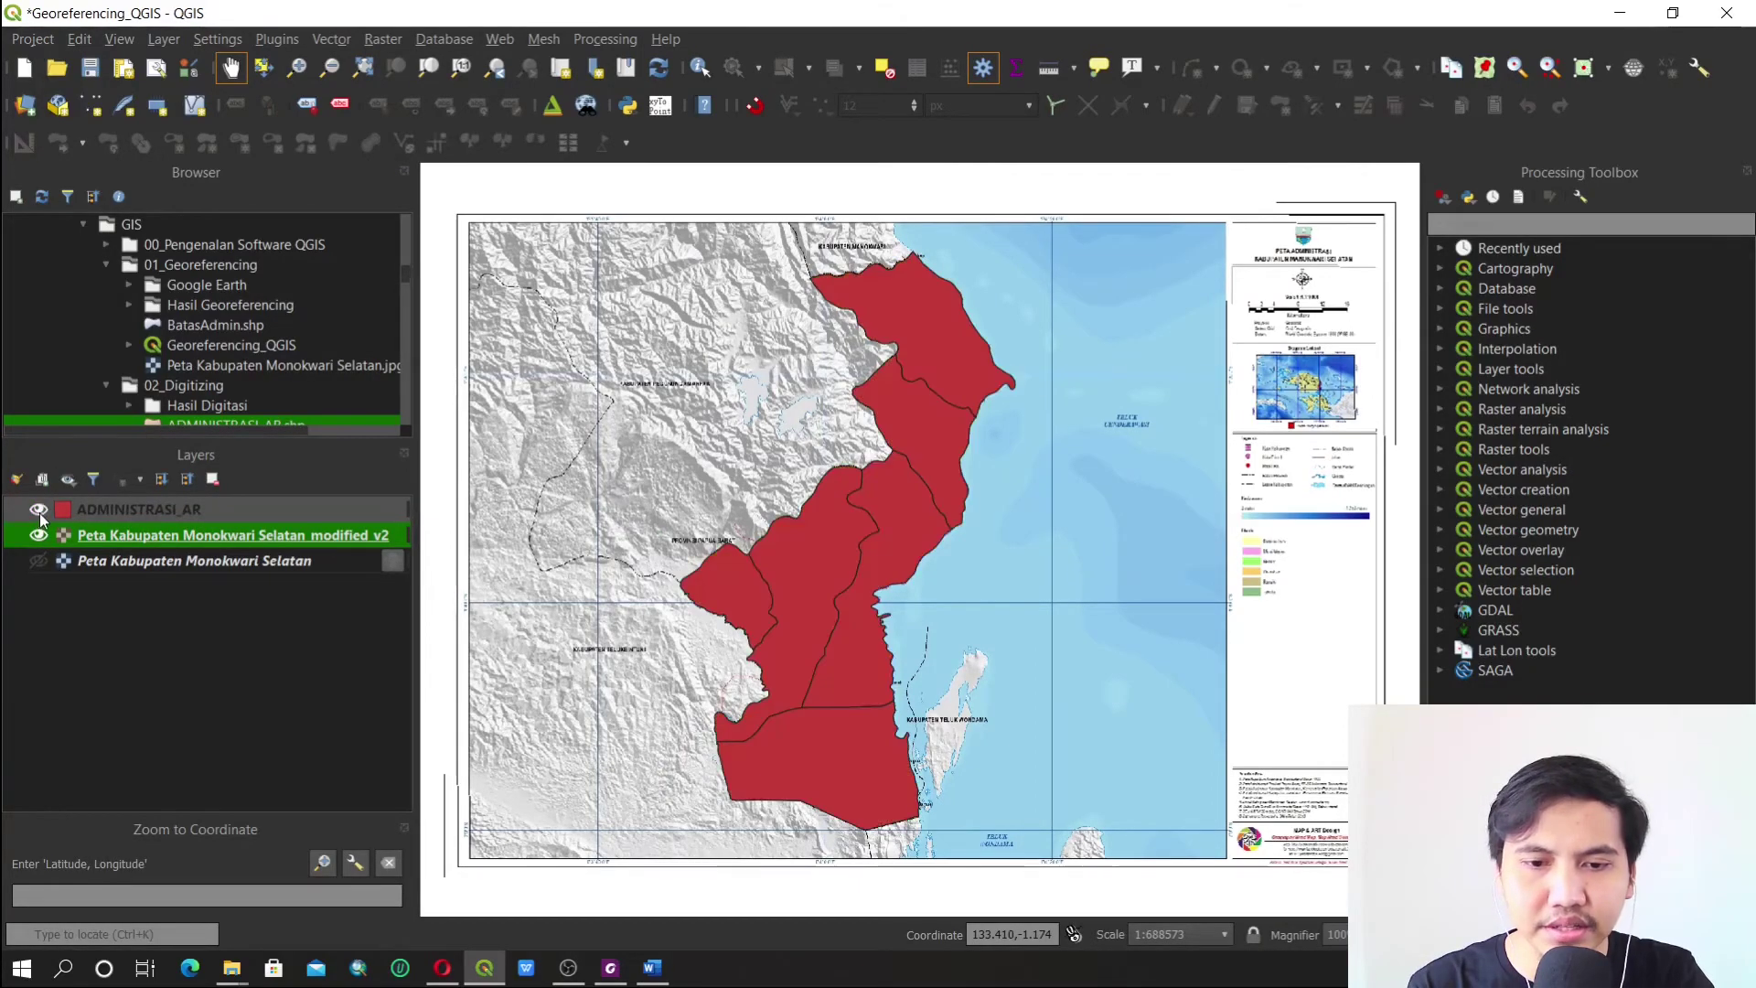
click(38, 510)
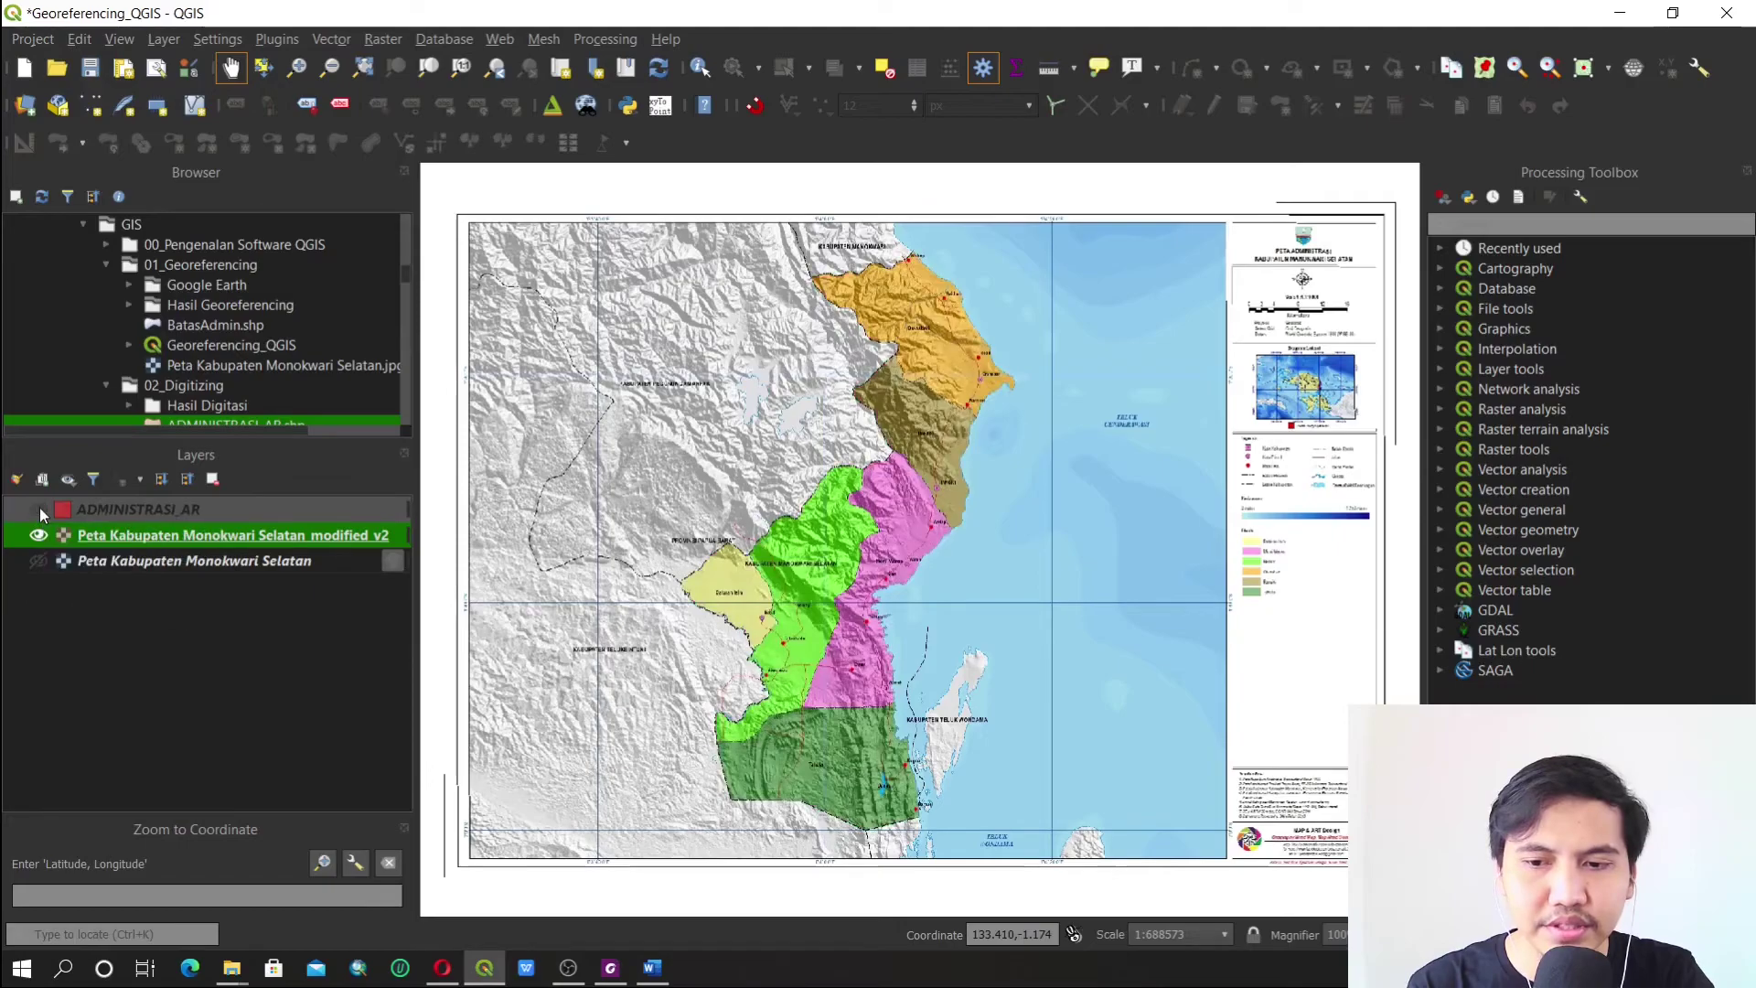
click(39, 509)
click(40, 509)
click(40, 509)
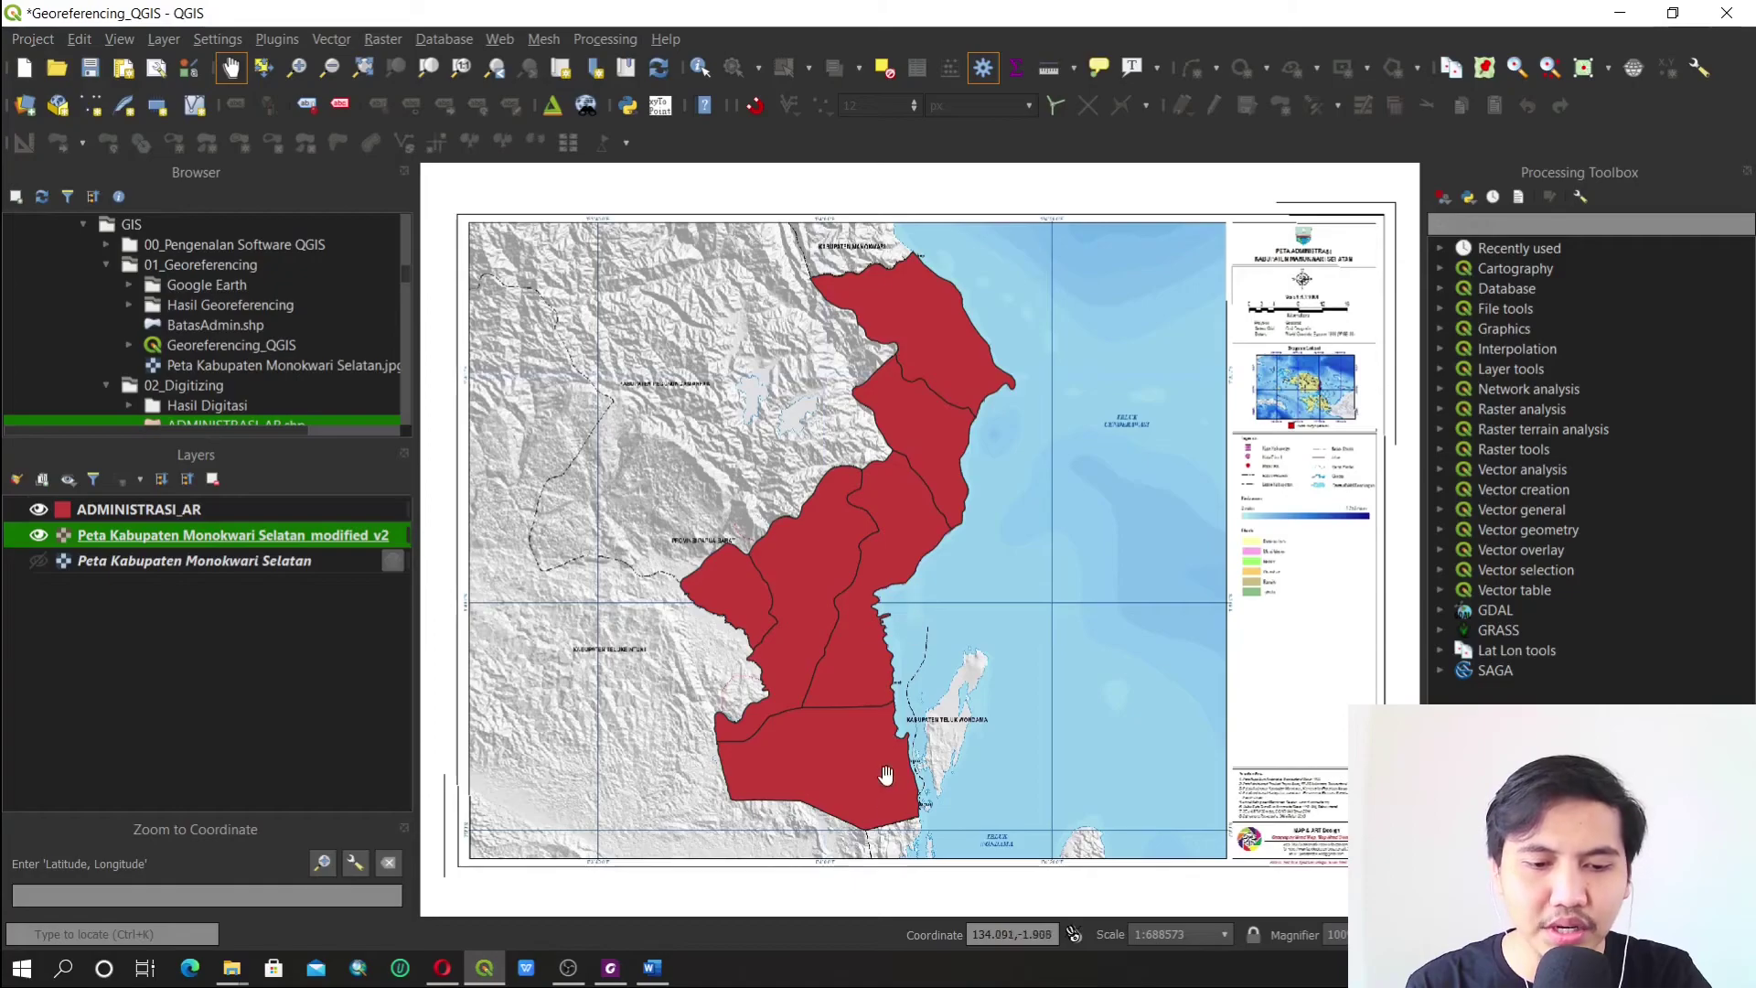
Set the map canvas scale to 1:600000
click(1197, 937)
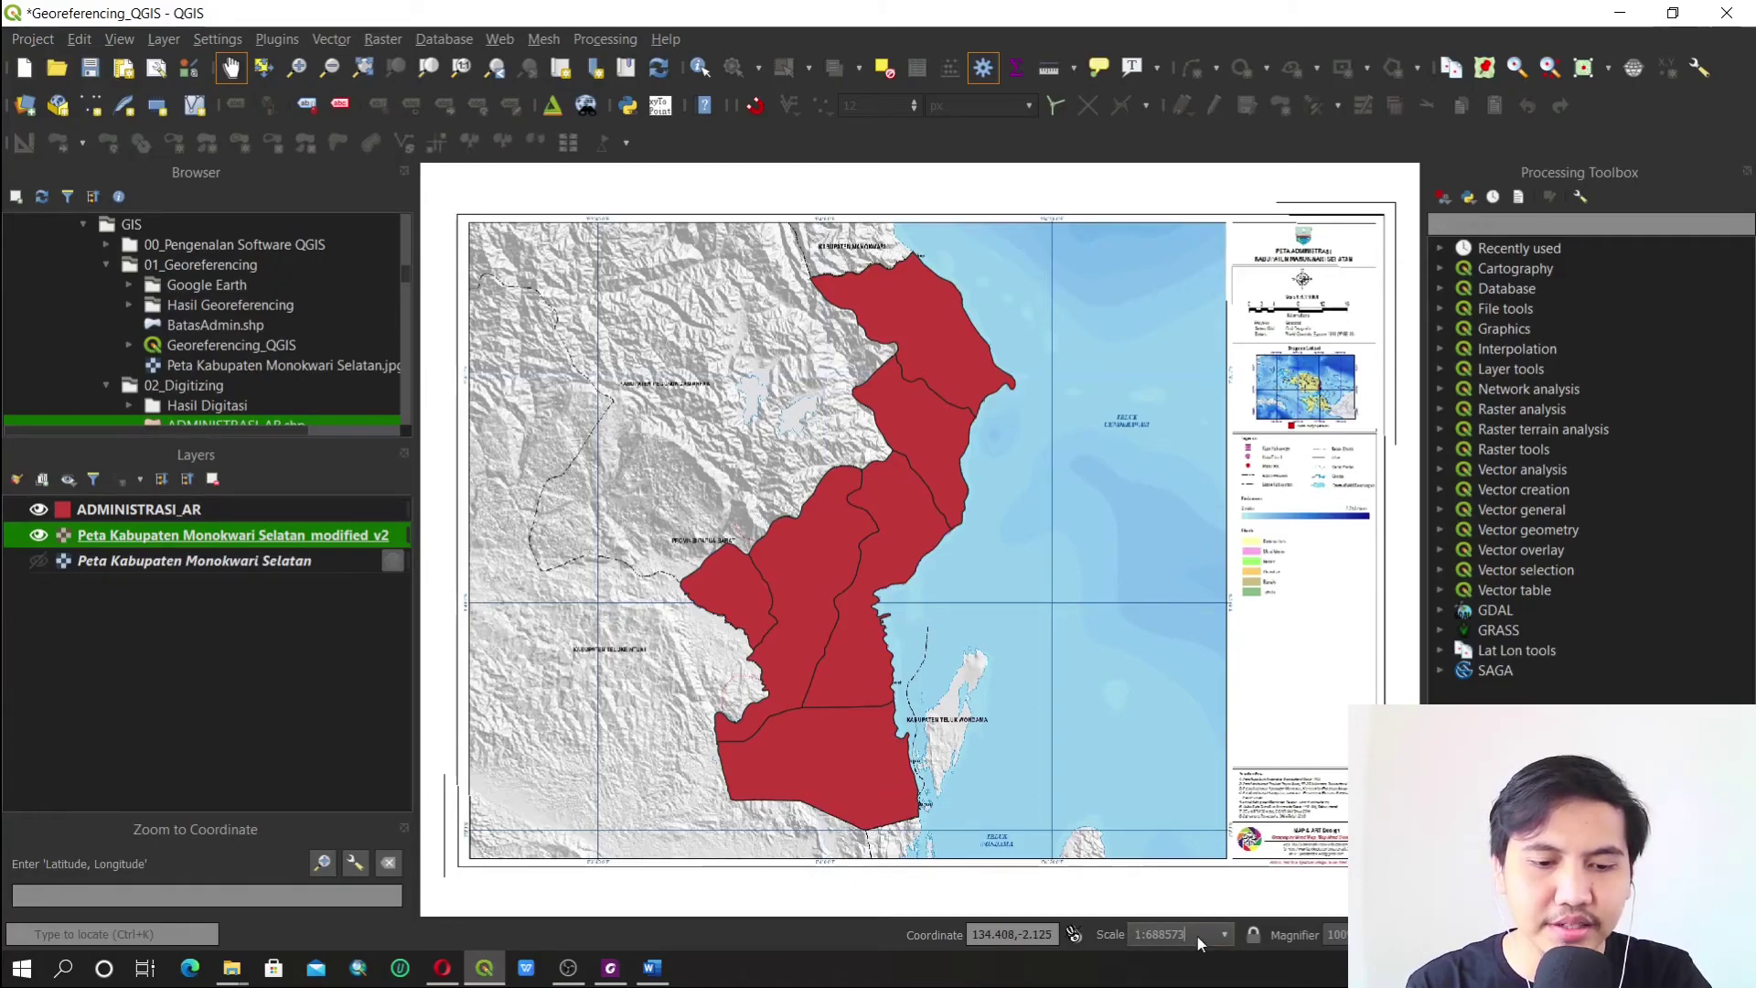
key(BackSpace)
key(BackSpace)
key(BackSpace)
key(BackSpace)
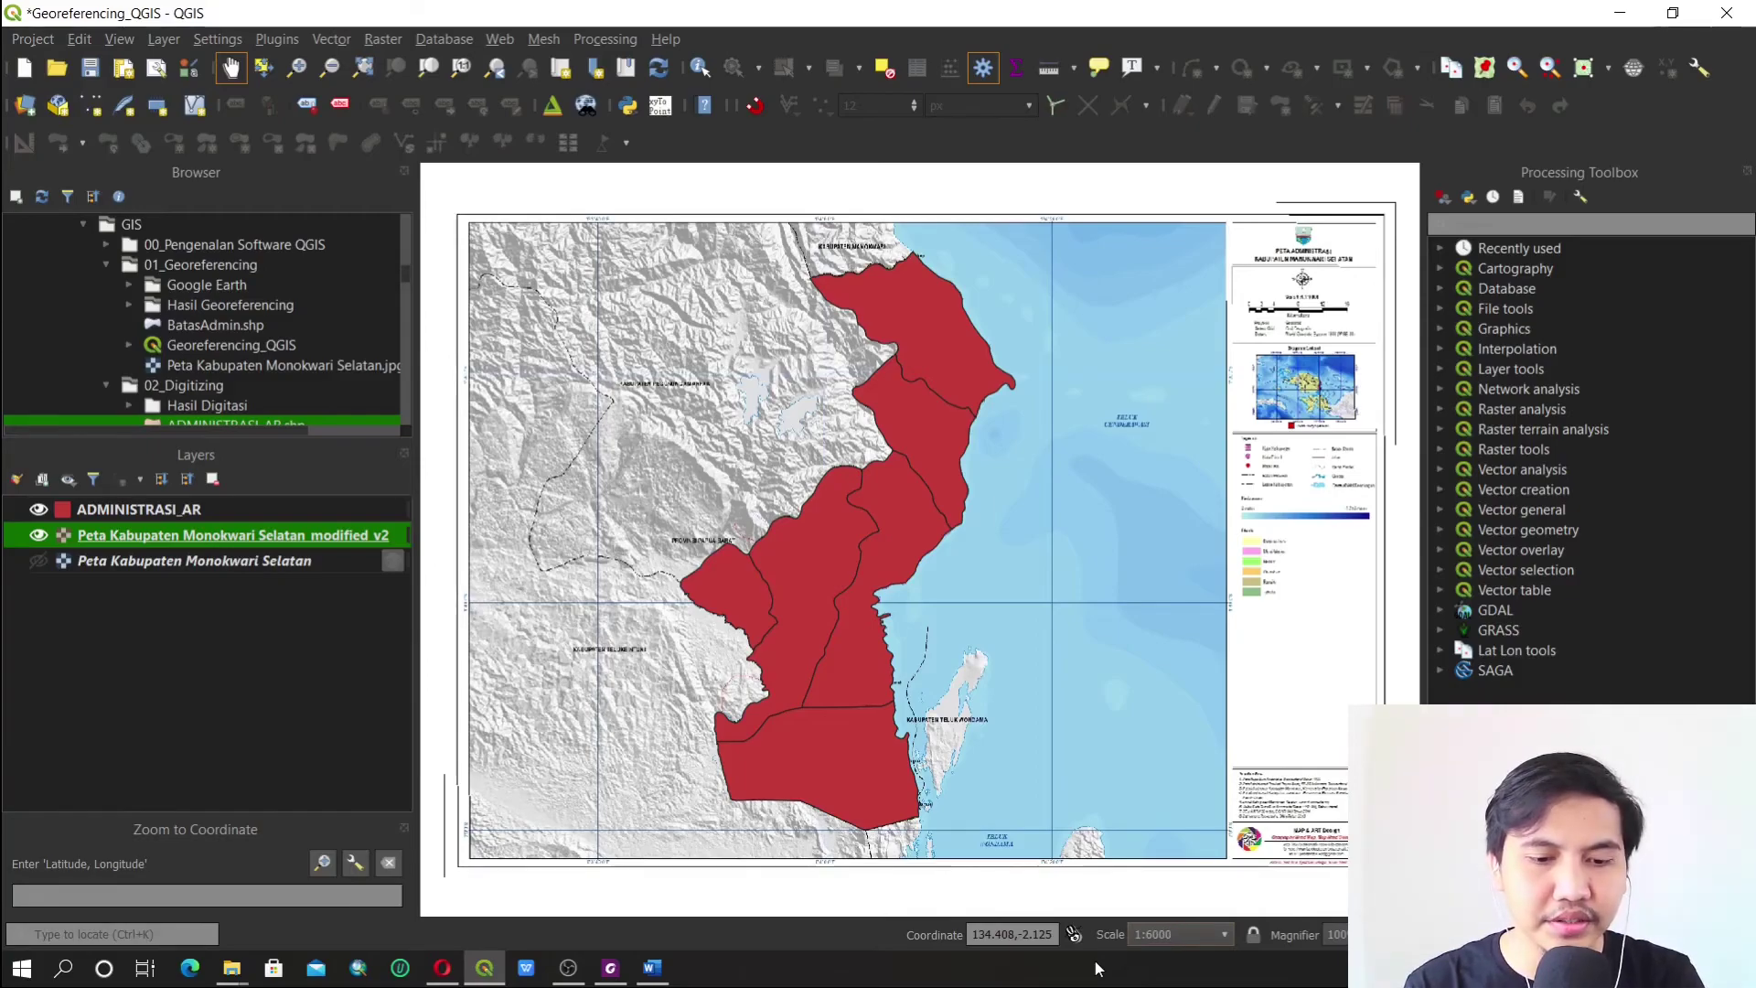
key(Return)
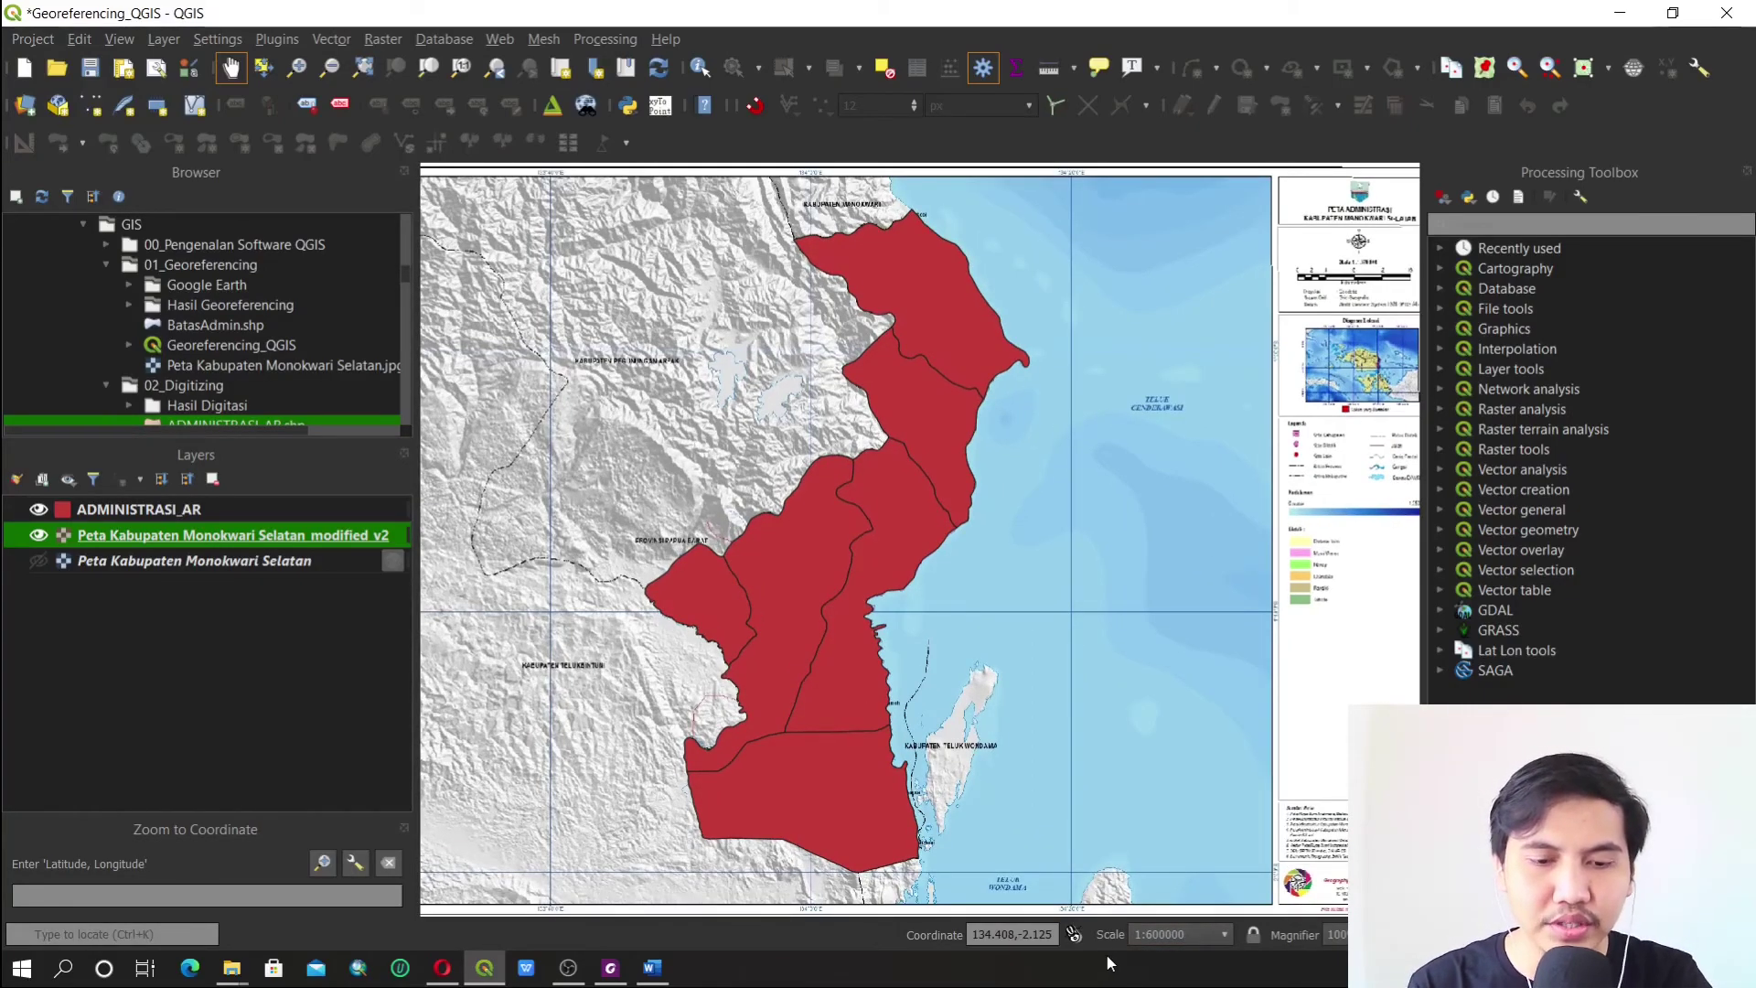
scroll(941, 508, down, 1)
scroll(939, 523, up, 1)
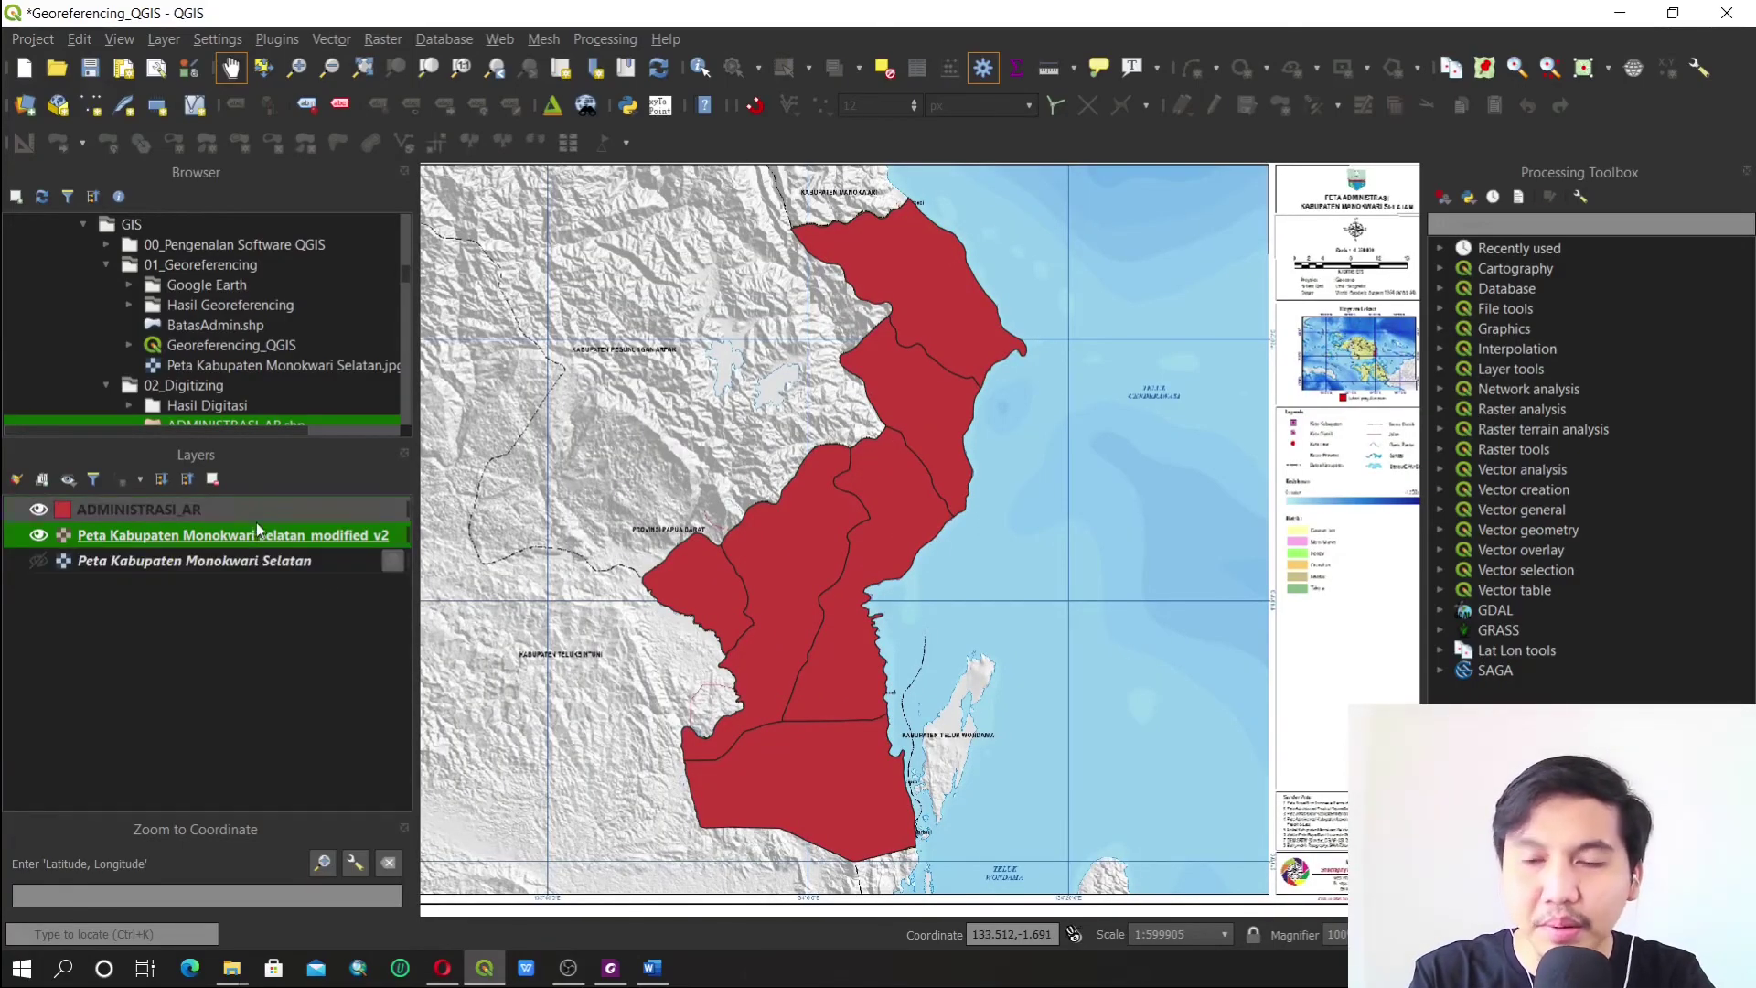
Remove the original Peta Kabupaten Monokwari Selatan raster layer from the project
click(219, 509)
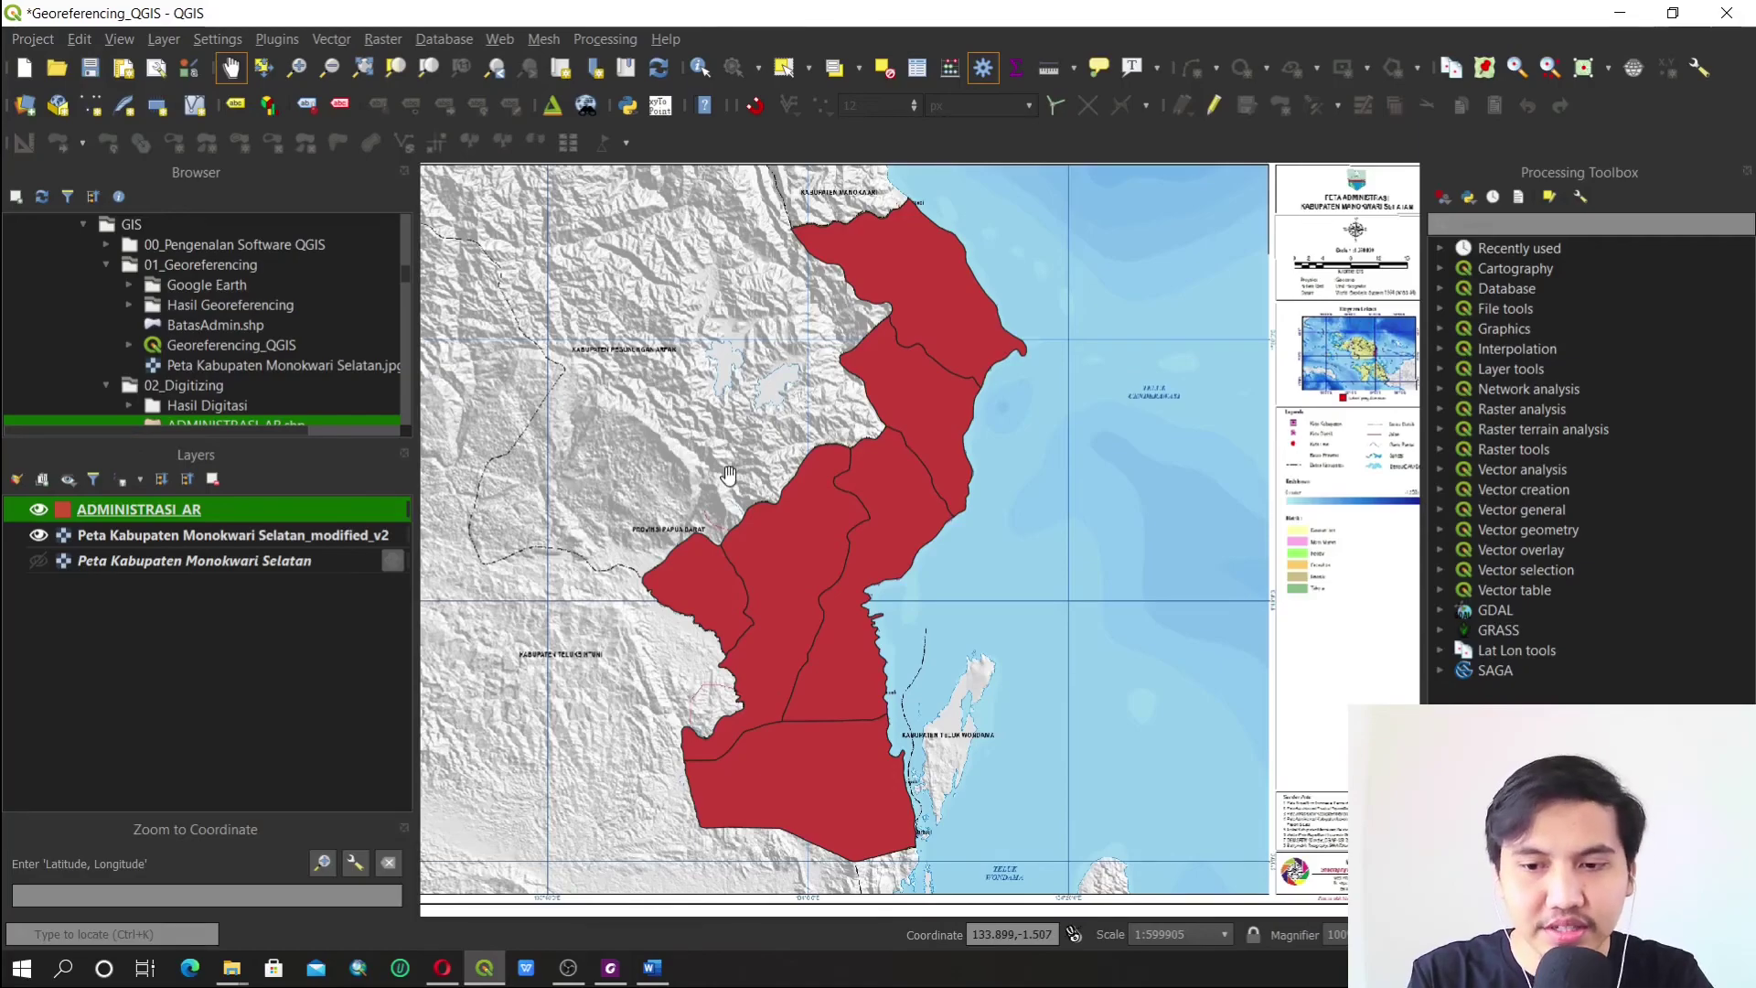
right_click(161, 560)
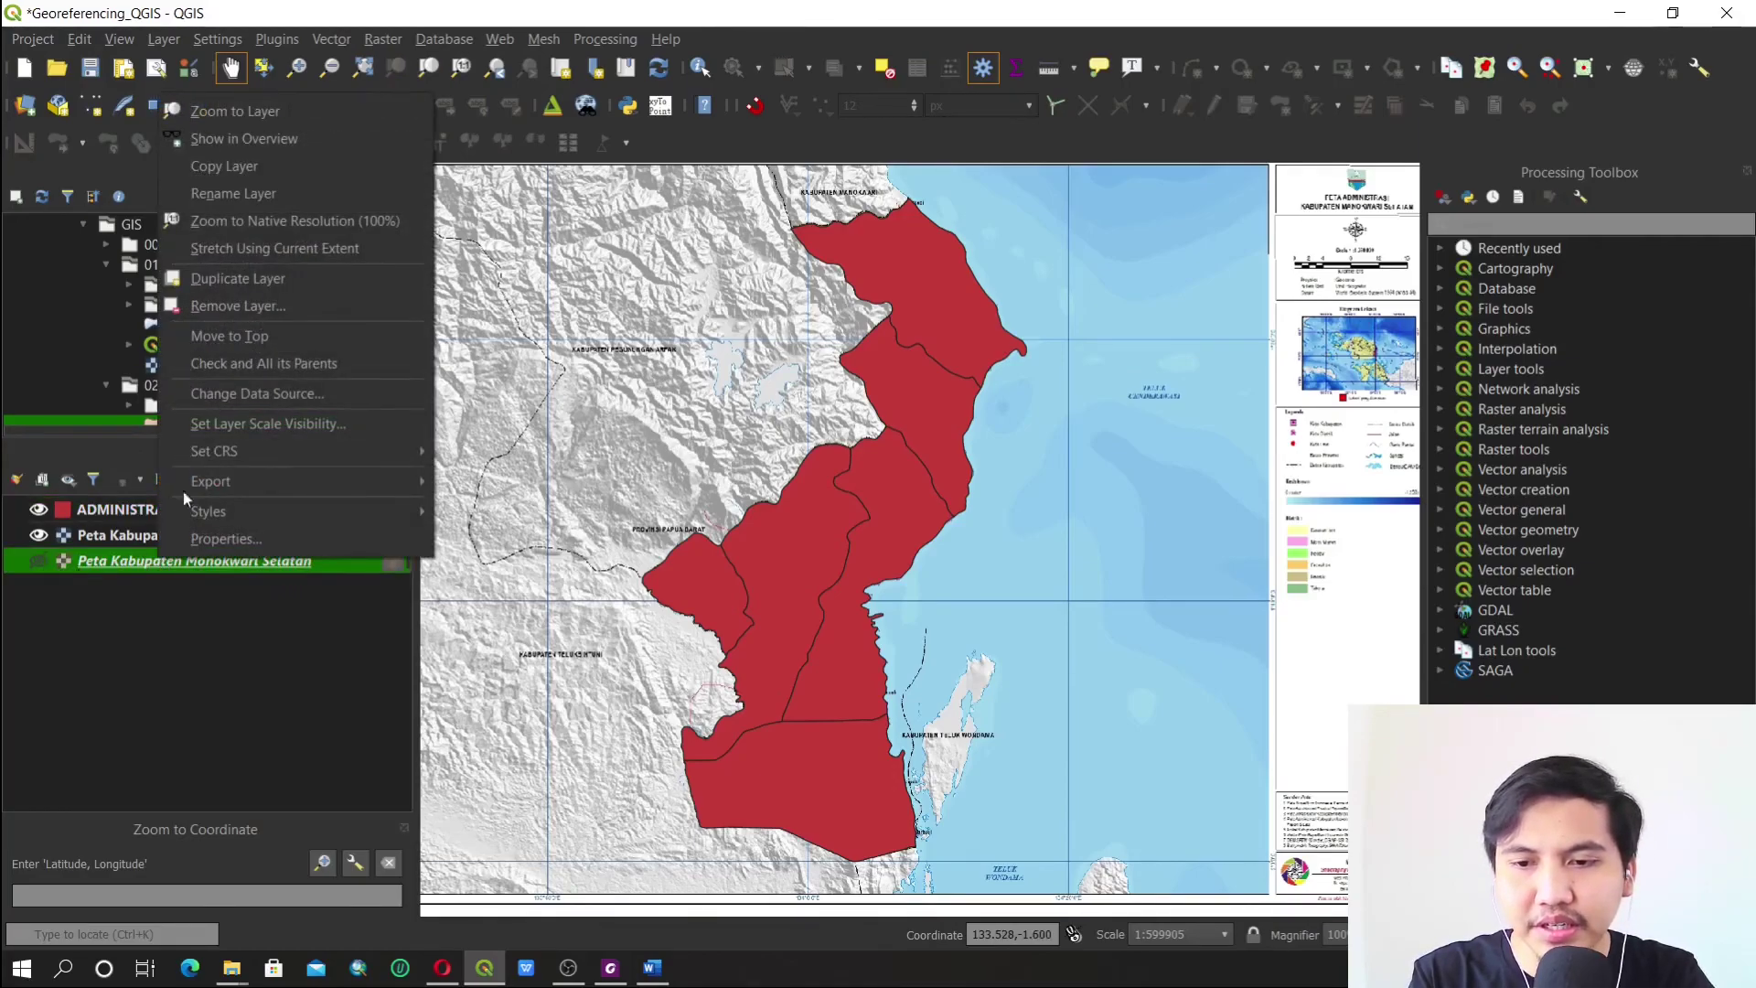
click(239, 306)
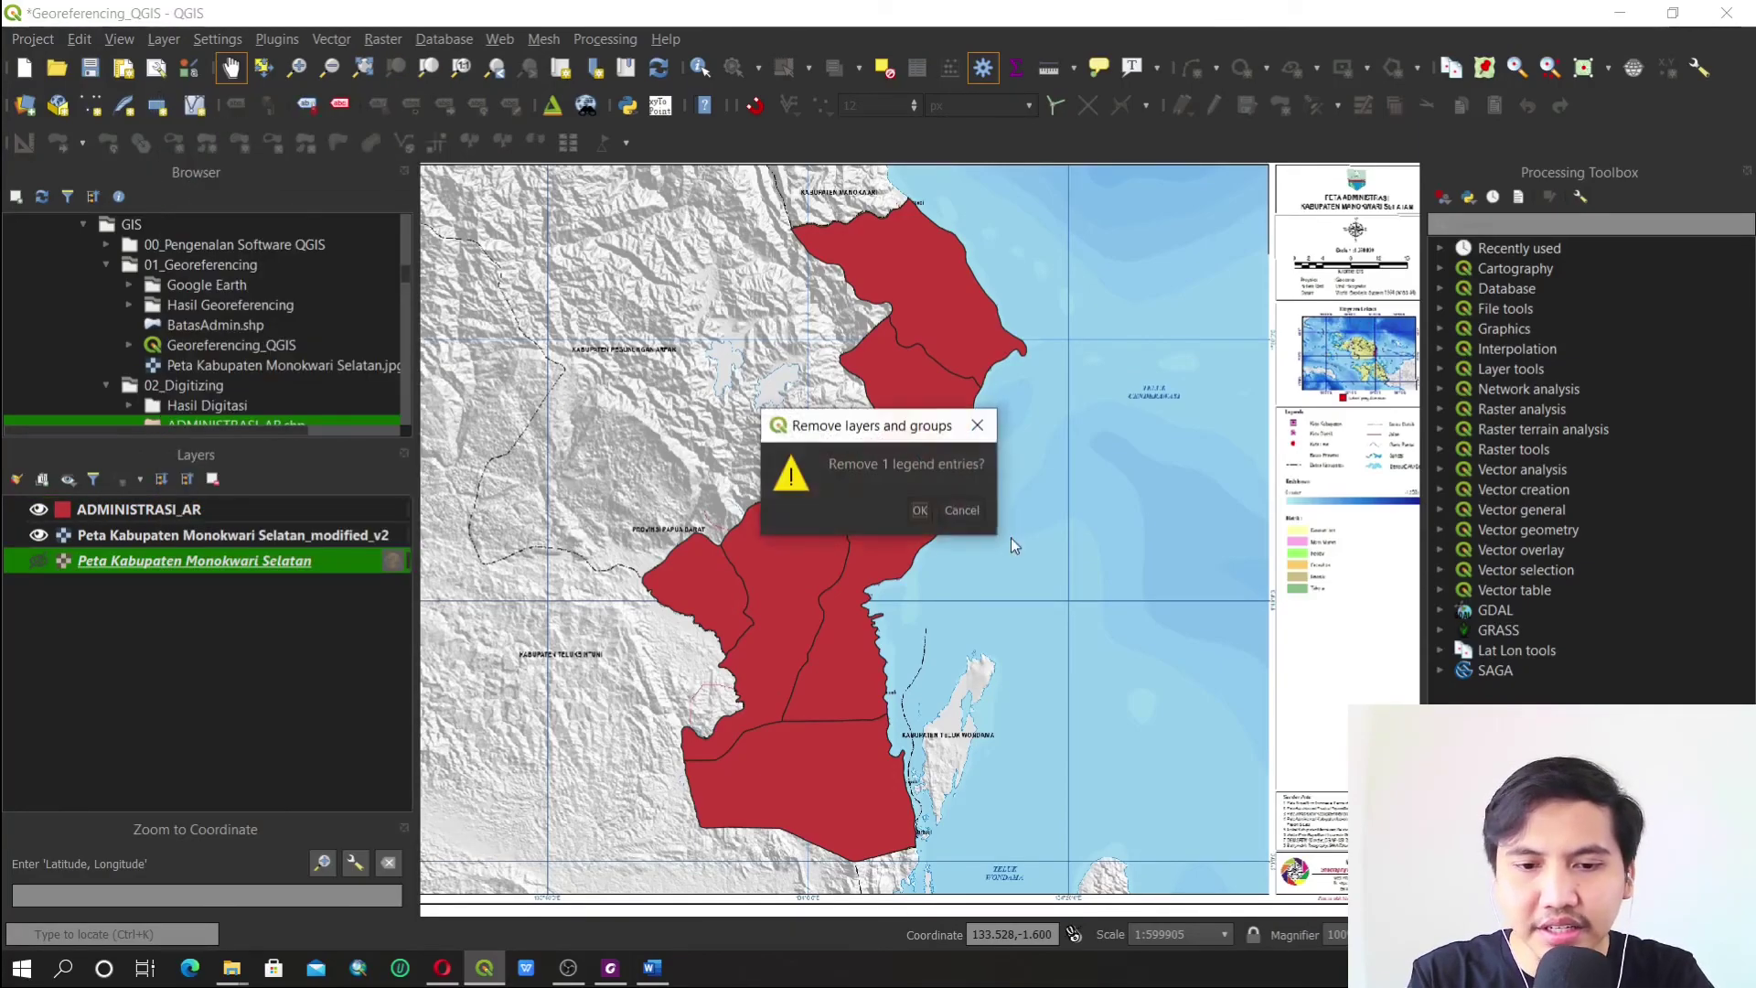
click(919, 510)
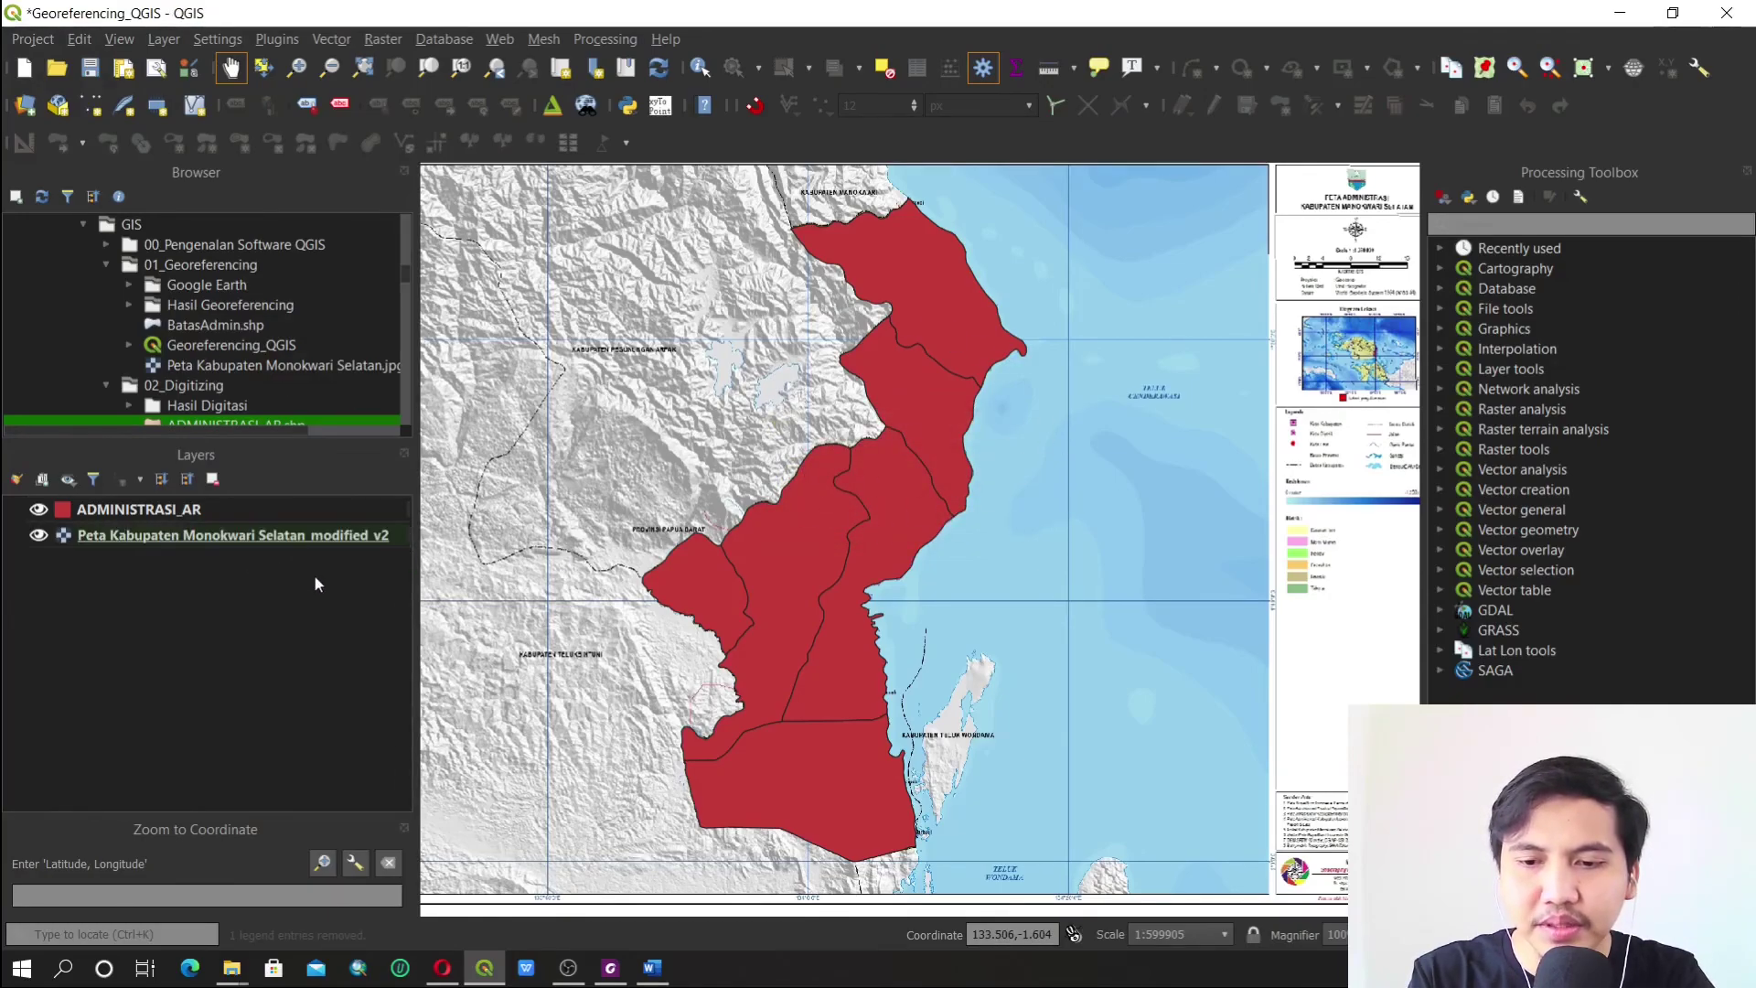
Expand the Hasil Georeferencing folder and locate the saved Peta Kabupaten Monokwari Selatan_modified_v2.tif file
click(130, 305)
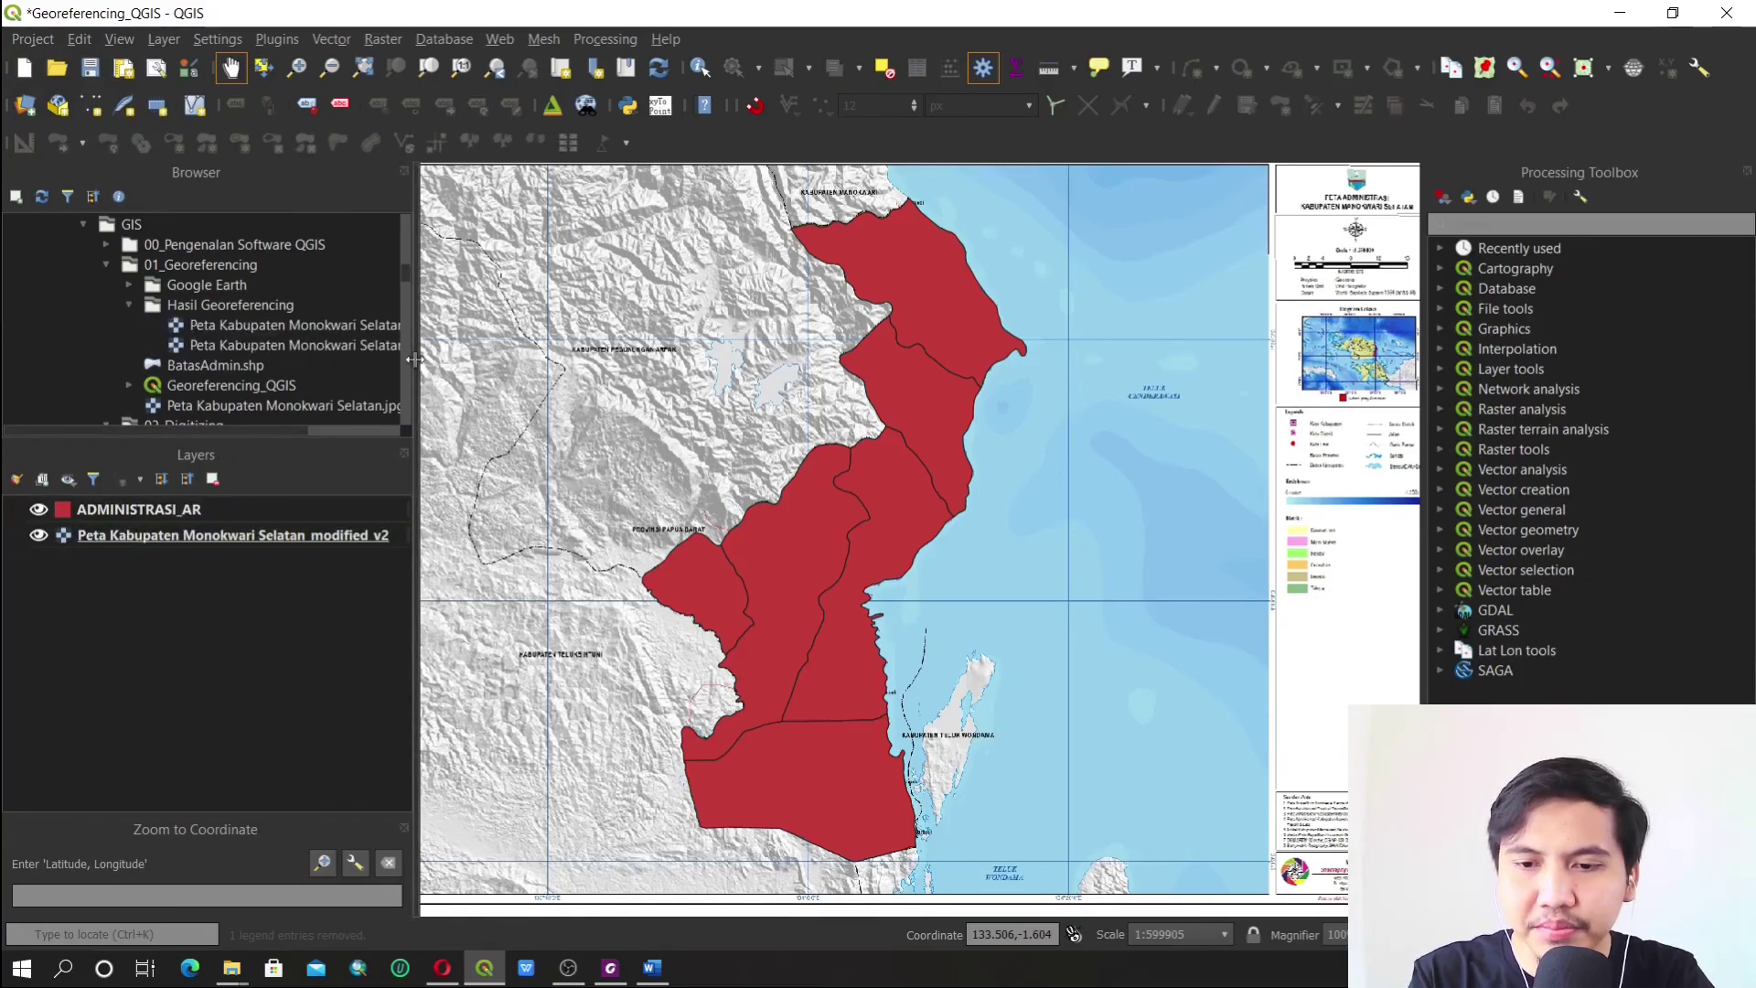
drag(255, 430, 363, 428)
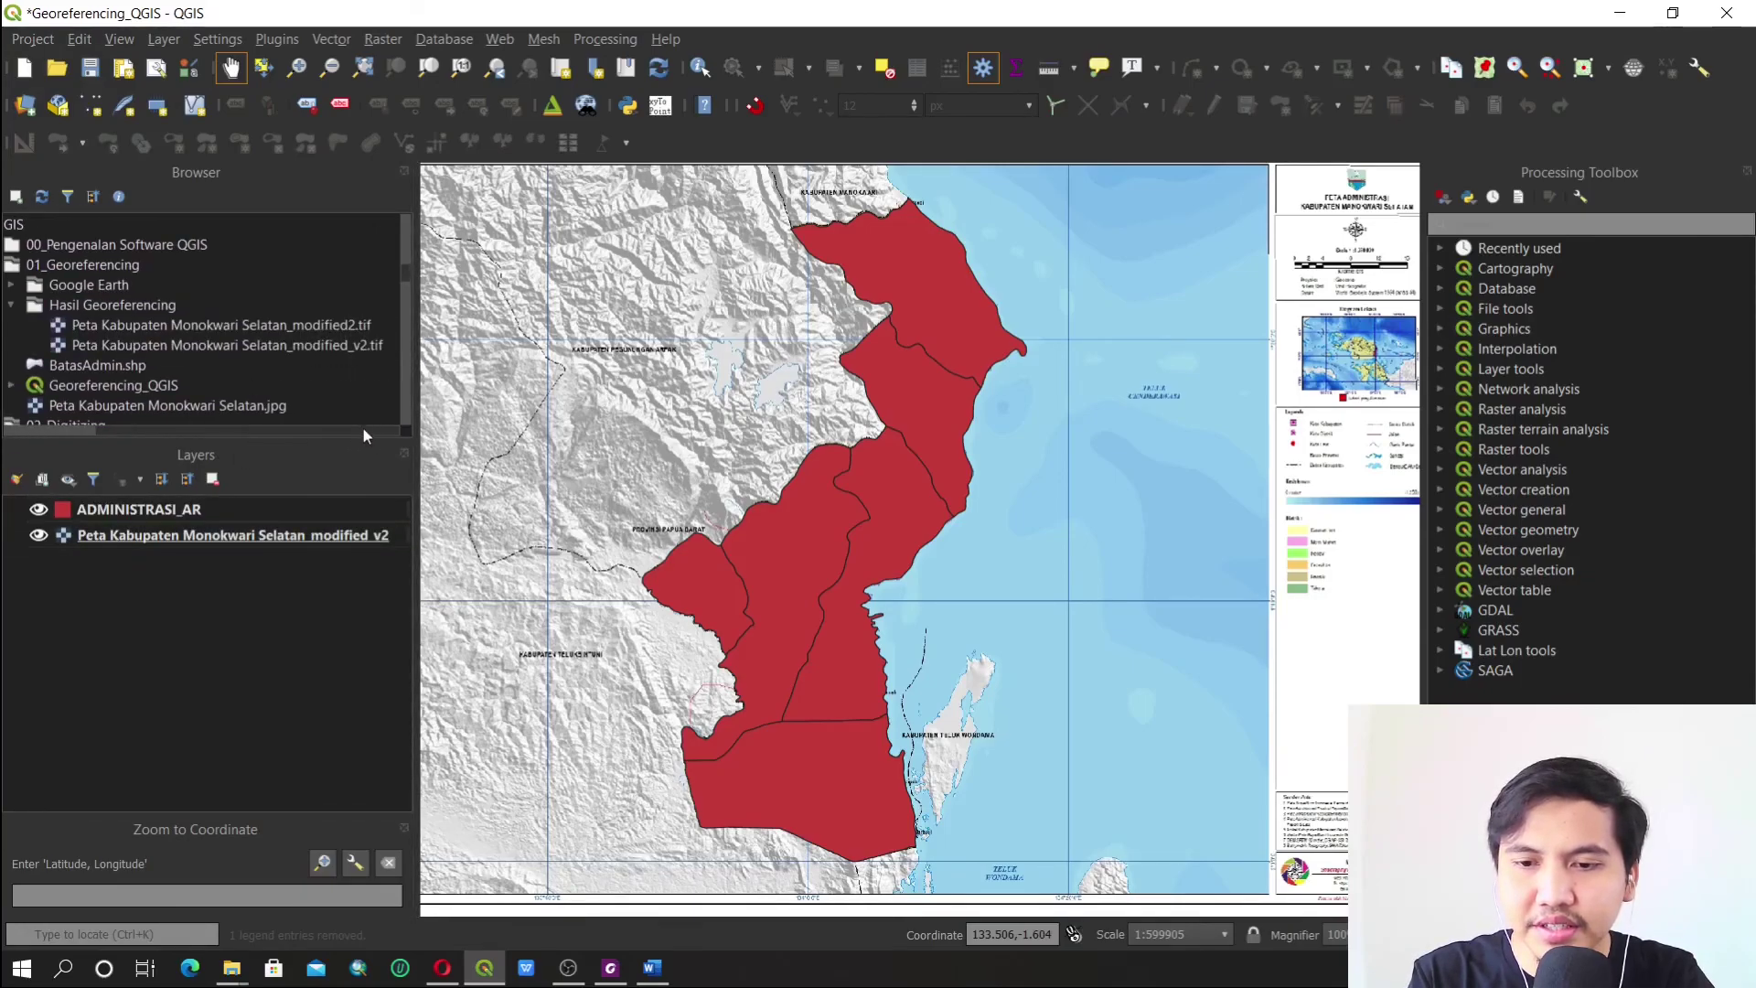
click(336, 349)
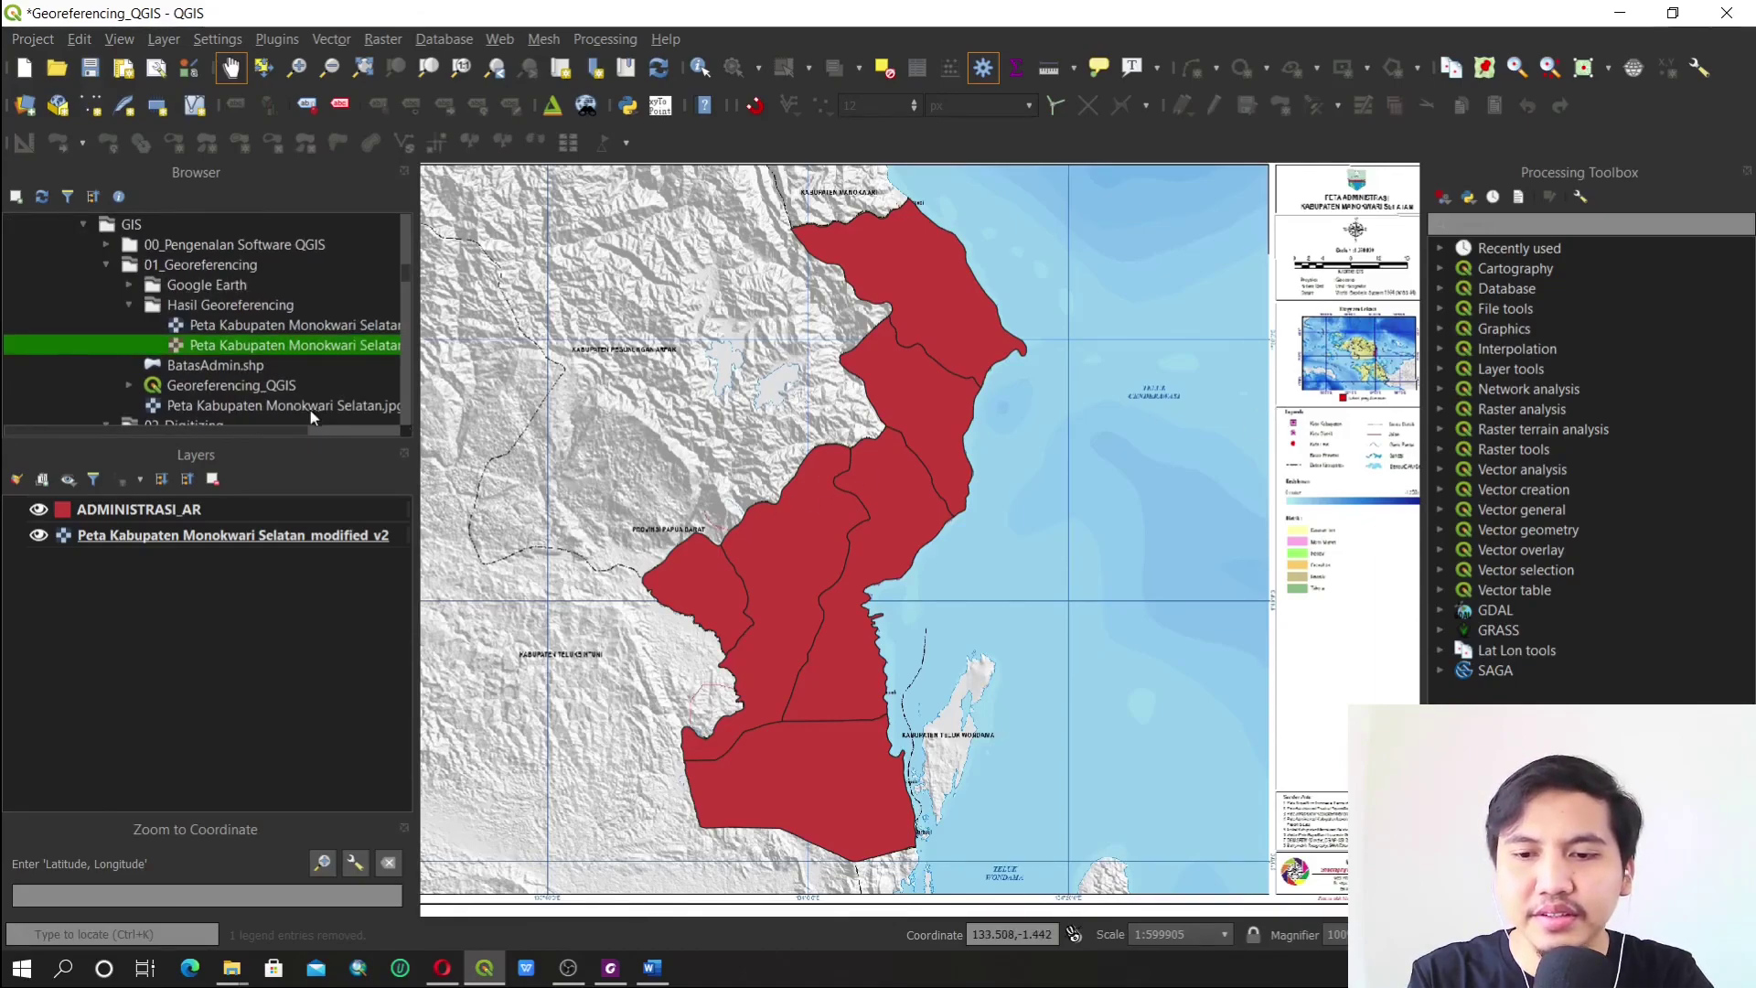
drag(310, 428, 366, 465)
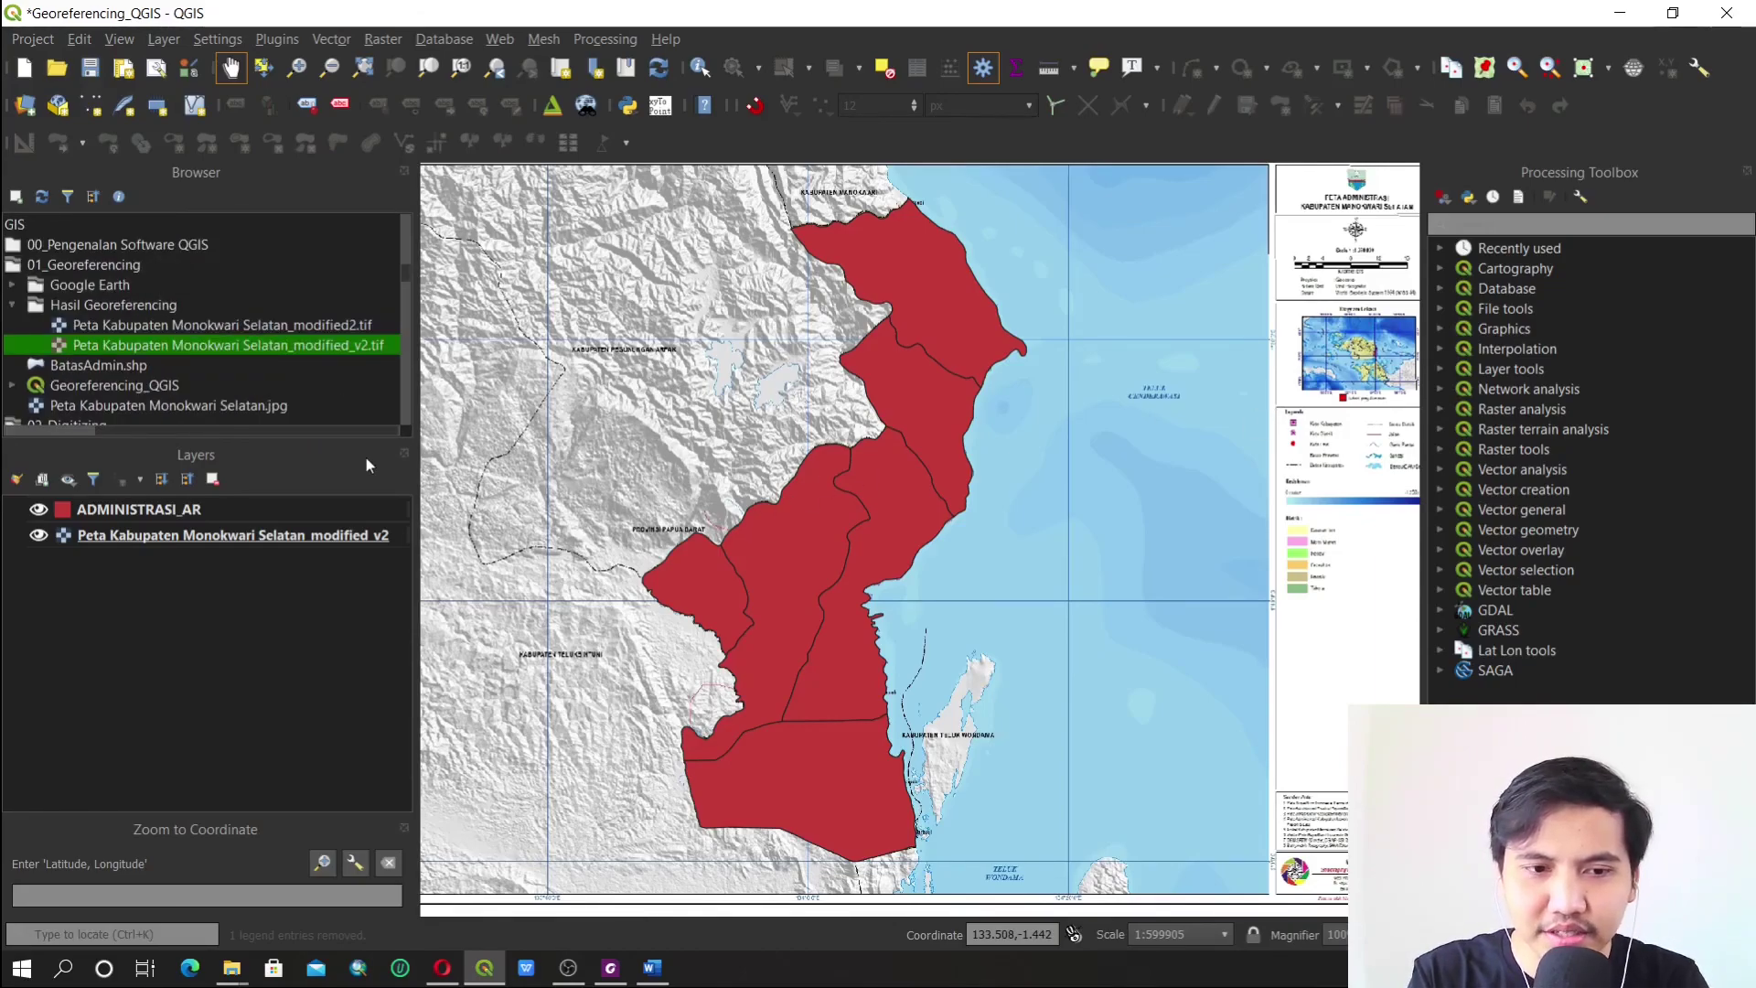